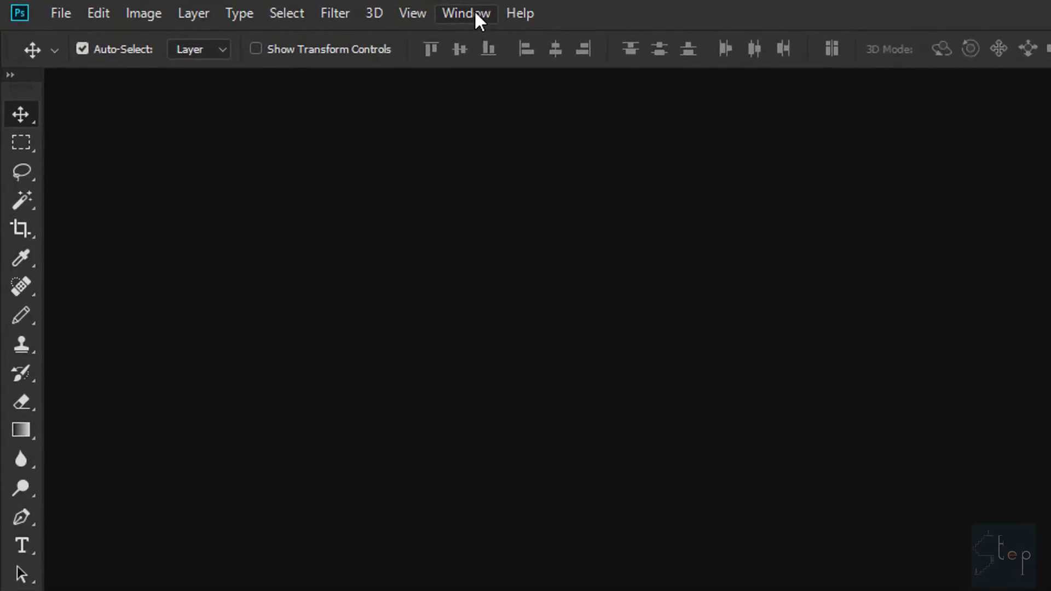
Step: Switch the workspace layout to 3D
click(466, 16)
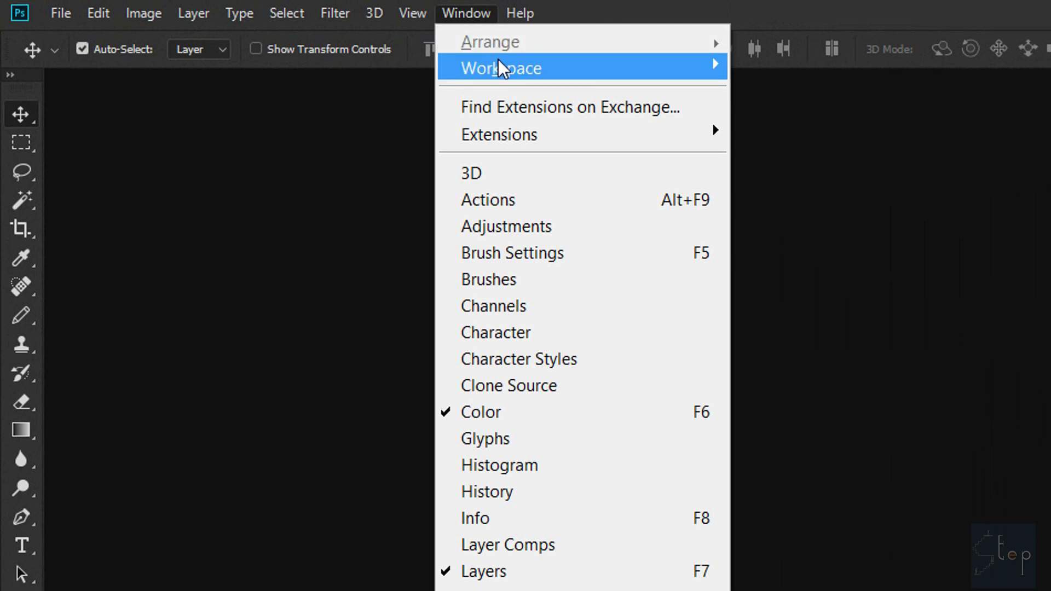
mouse_move(608, 71)
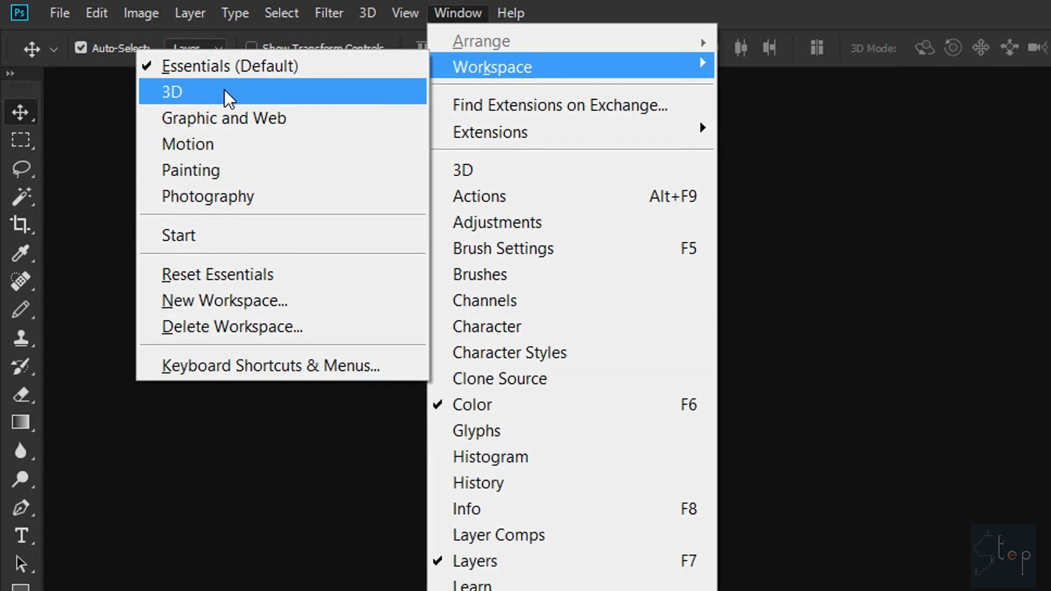
click(233, 93)
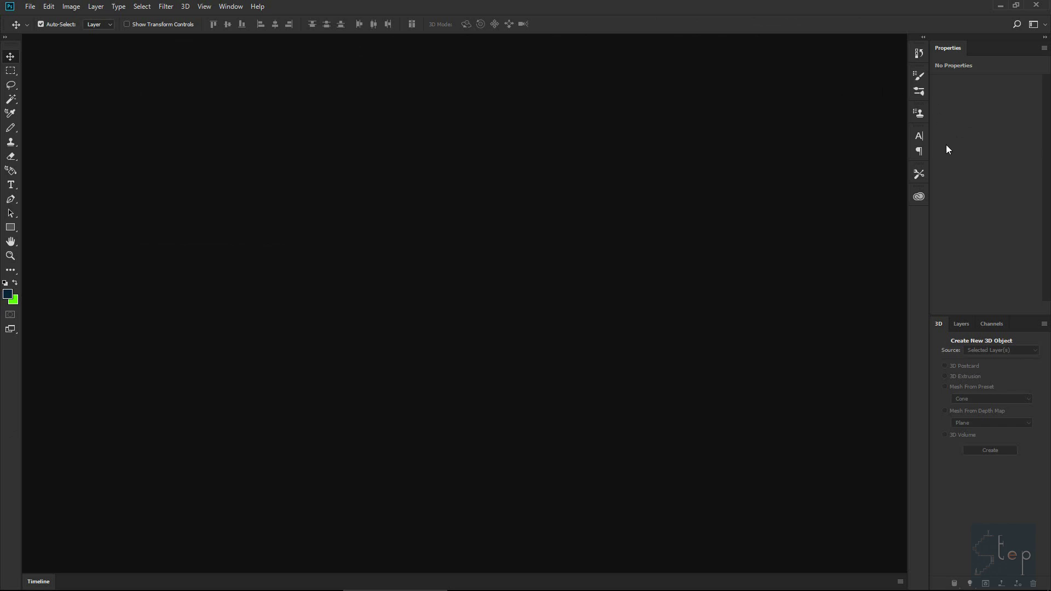
Step: Switch the workspace layout to Photography
click(231, 6)
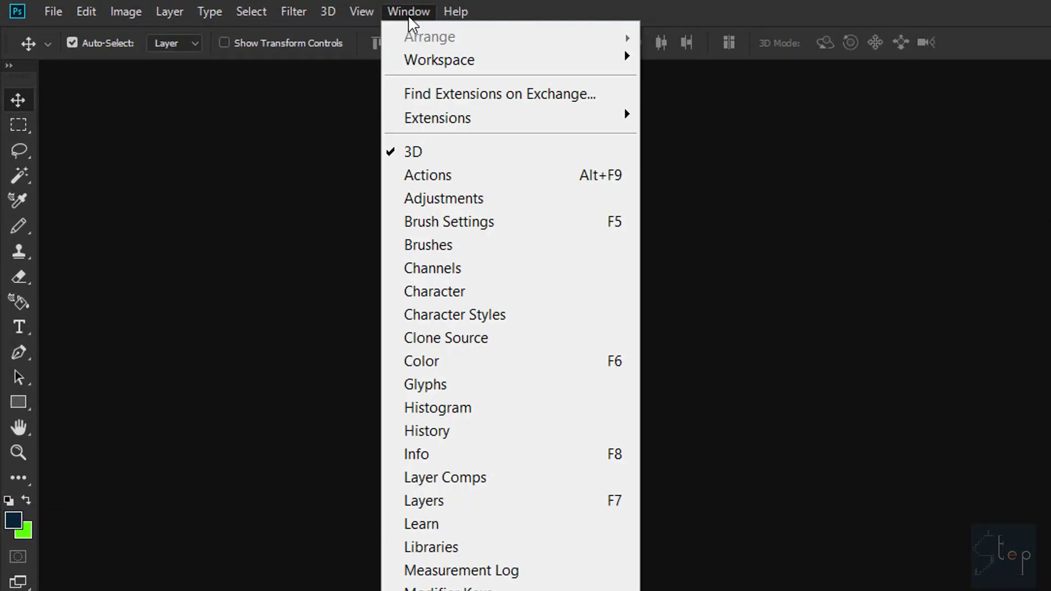
mouse_move(420, 55)
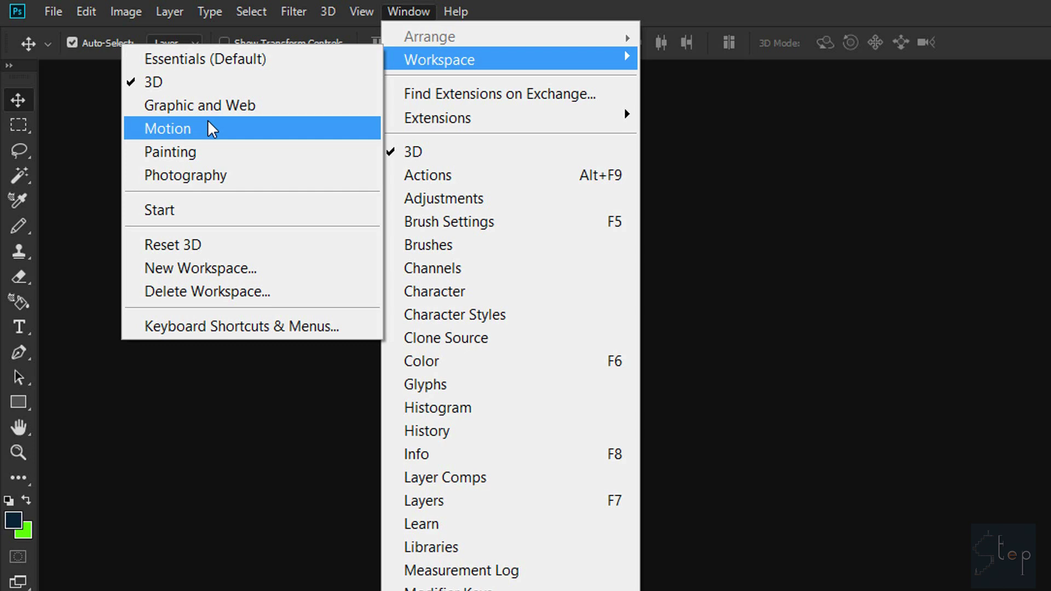
click(186, 175)
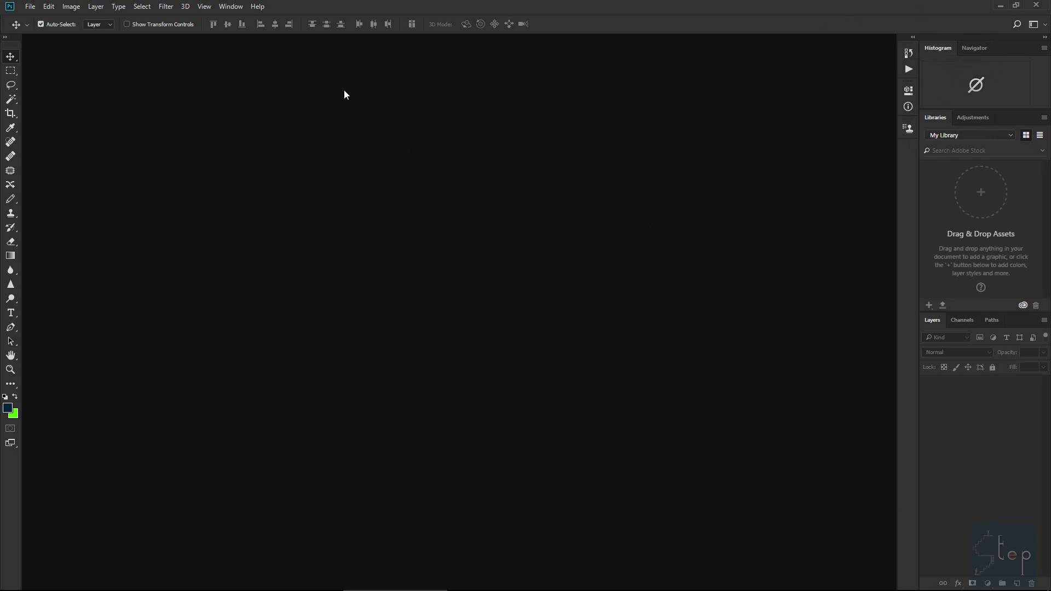
Step: Switch the workspace layout back to Essentials (Default)
click(230, 6)
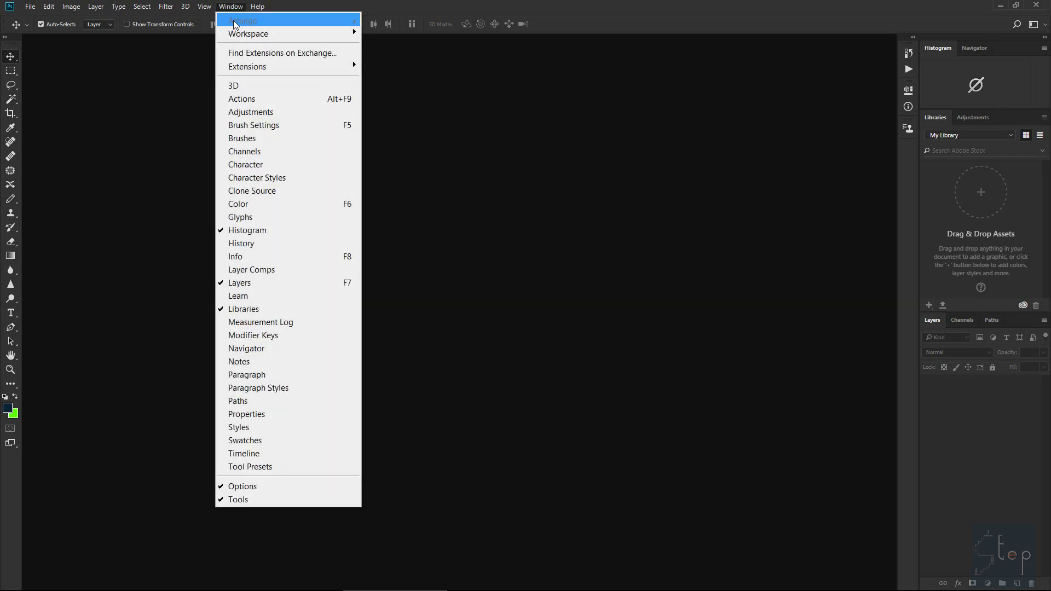
mouse_move(215, 33)
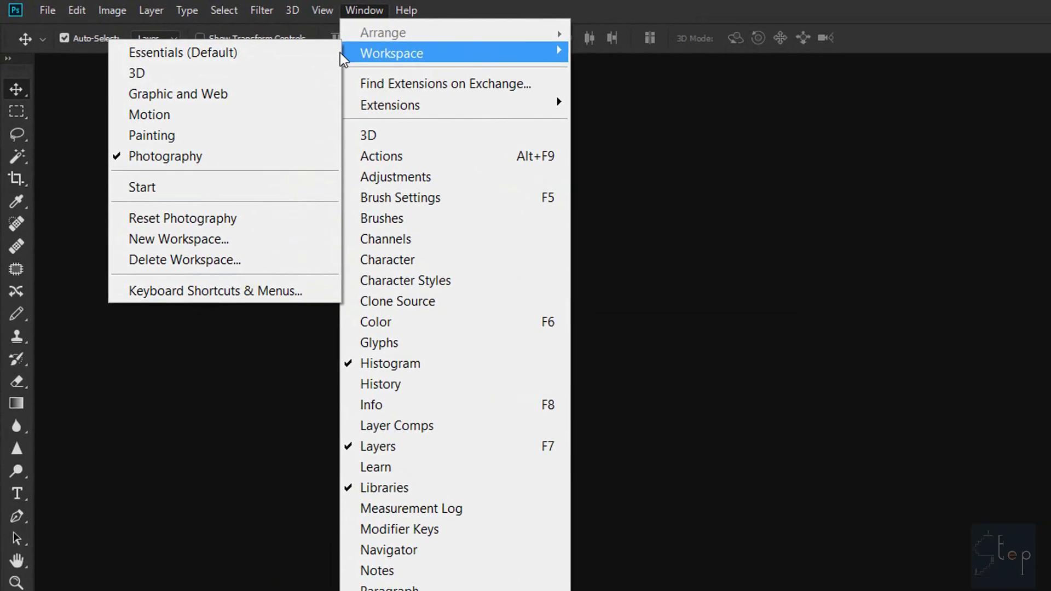
click(290, 52)
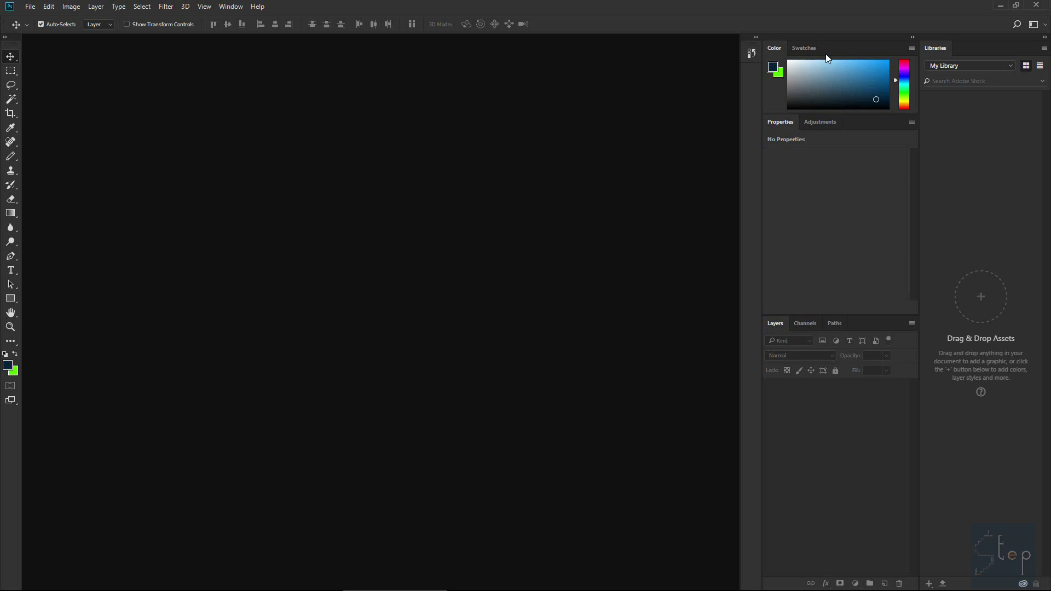
Step: Undock Color and Swatches as two separate floating panels and float the Libraries panel over the work area
drag(836, 47, 480, 120)
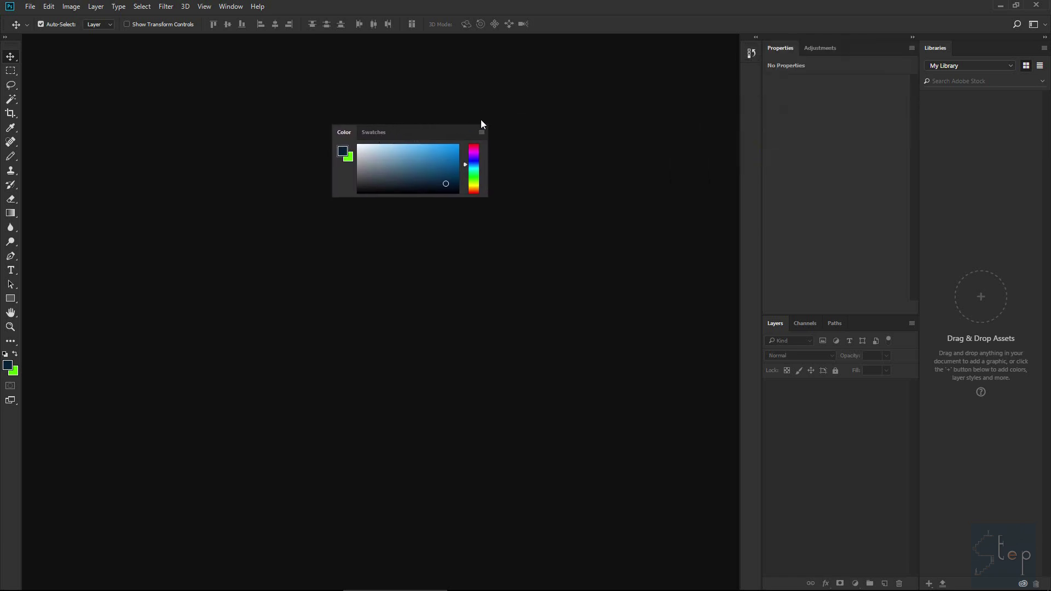
drag(380, 131, 229, 275)
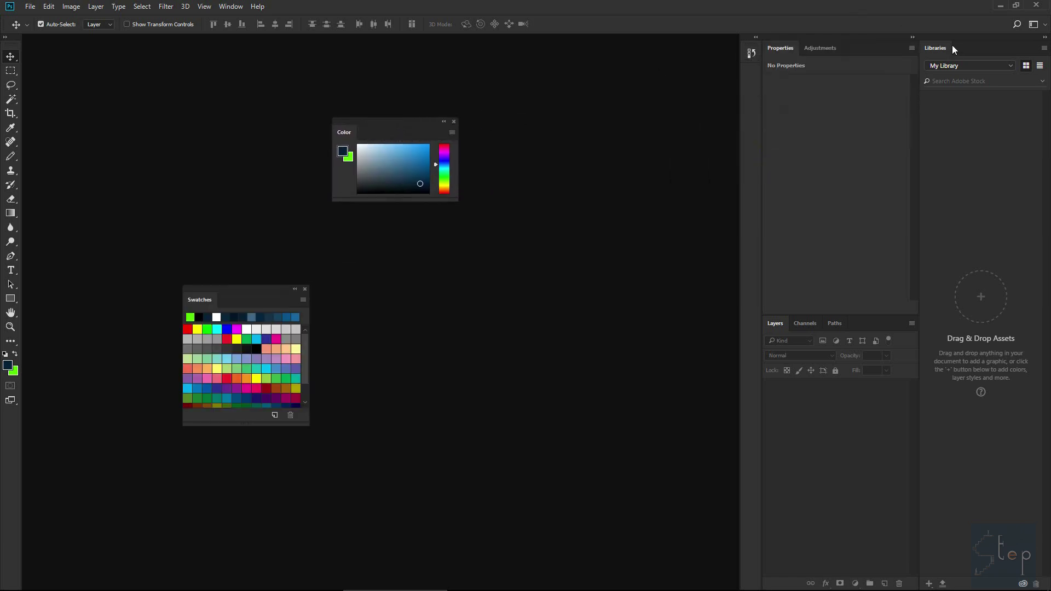
drag(948, 48, 559, 173)
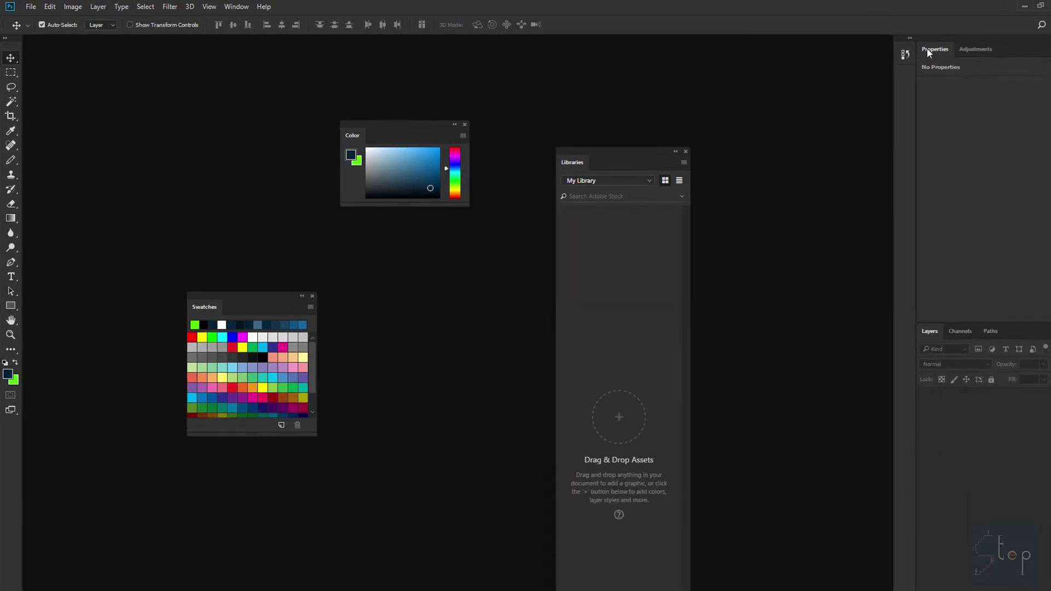
Step: Float the Properties, Adjustments, Layers, Channels and Paths panels separately, along with the toolbar
drag(900, 46, 780, 120)
drag(1037, 53, 650, 62)
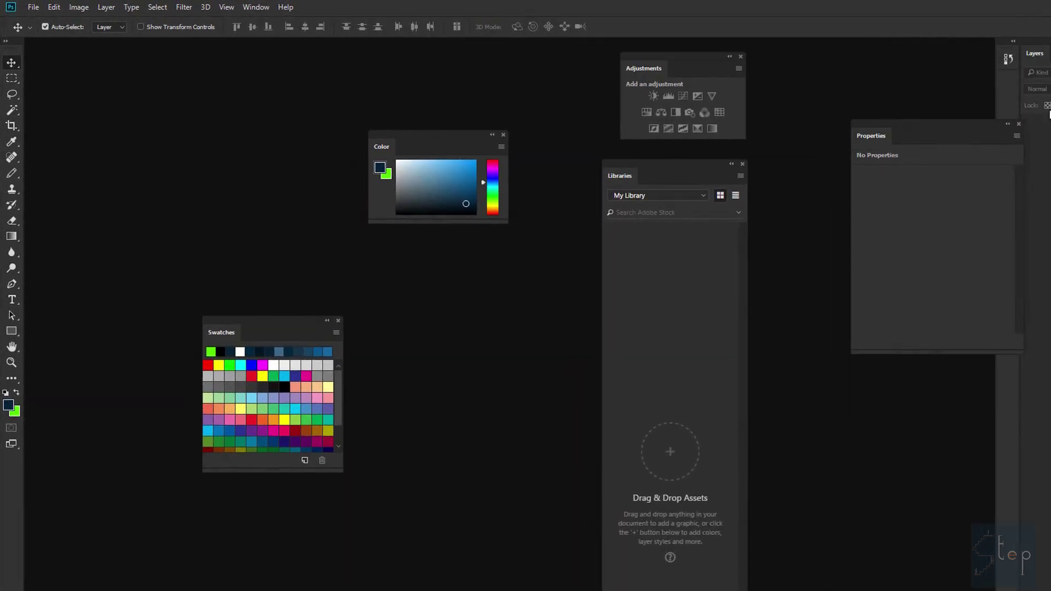
drag(1038, 53, 791, 372)
drag(1049, 54, 170, 80)
drag(18, 50, 481, 272)
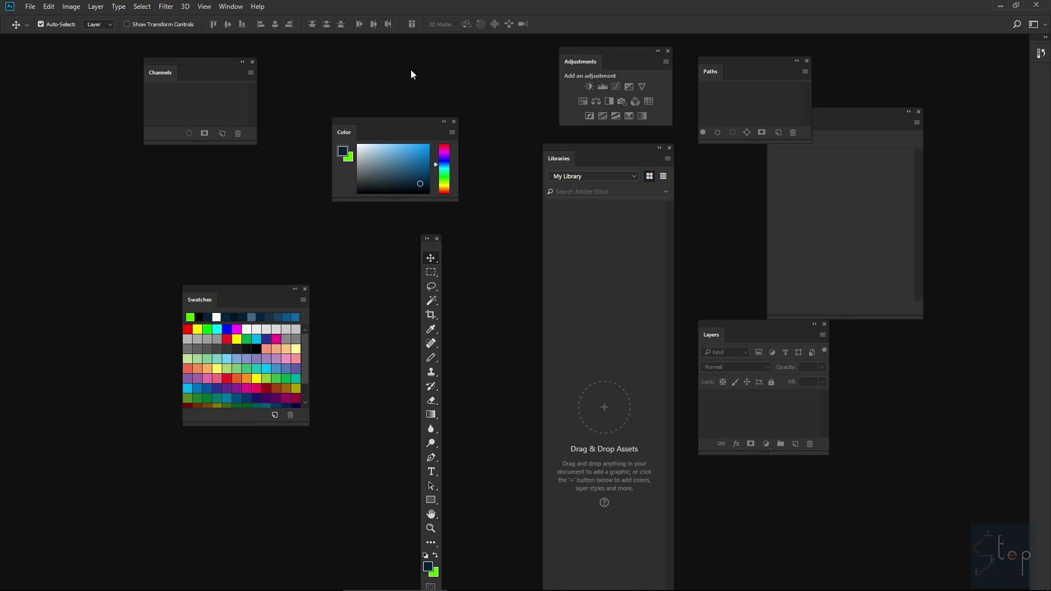
Step: Reset the Essentials workspace to its original panel arrangement
click(230, 6)
mouse_move(255, 40)
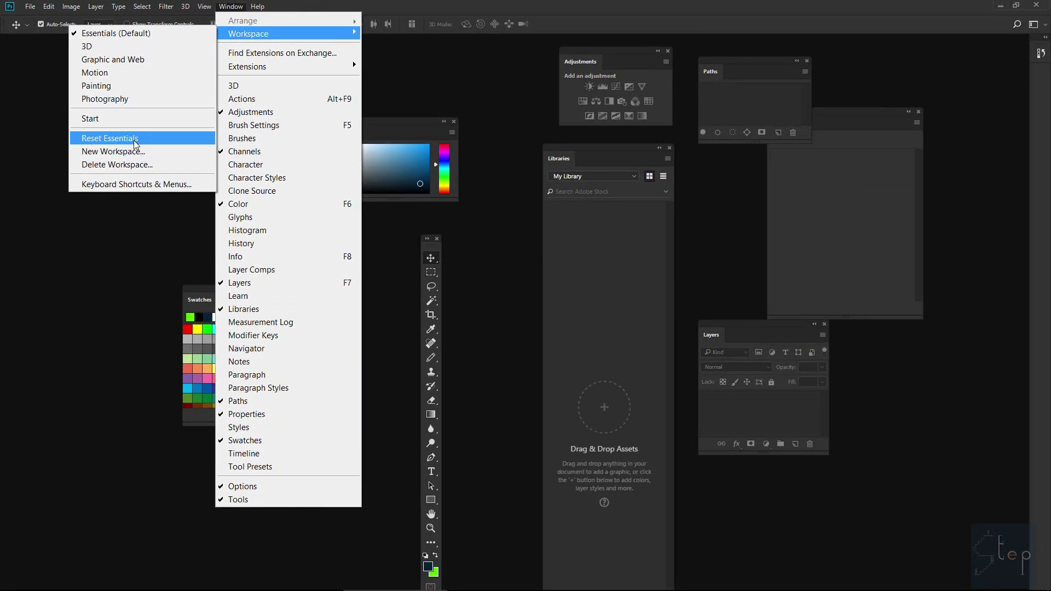
click(135, 144)
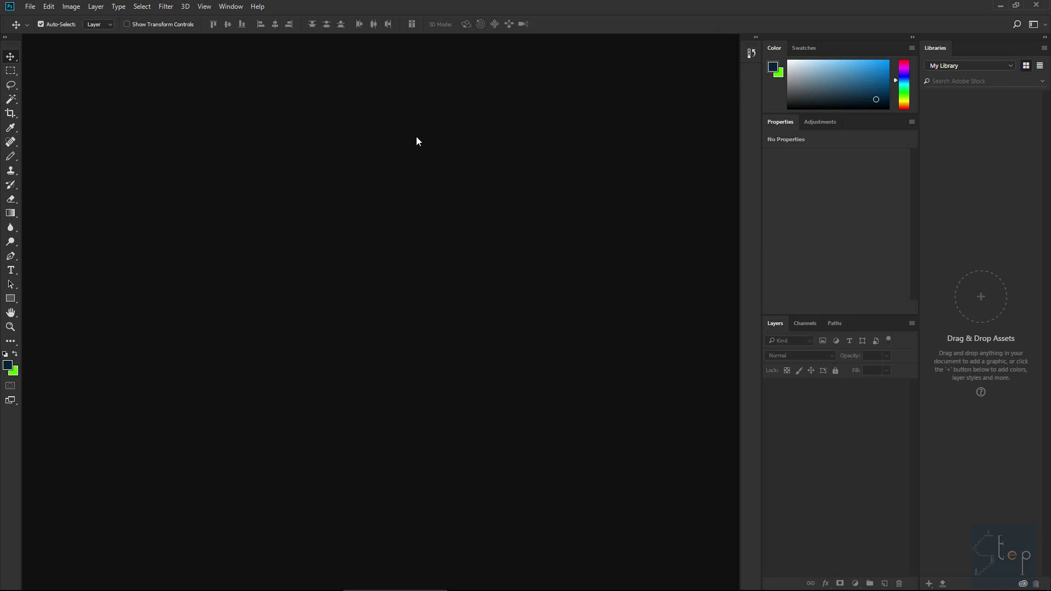
Step: Dock the toolbar alongside the panel columns and remove the Libraries and History panels from the workspace
drag(7, 49, 725, 45)
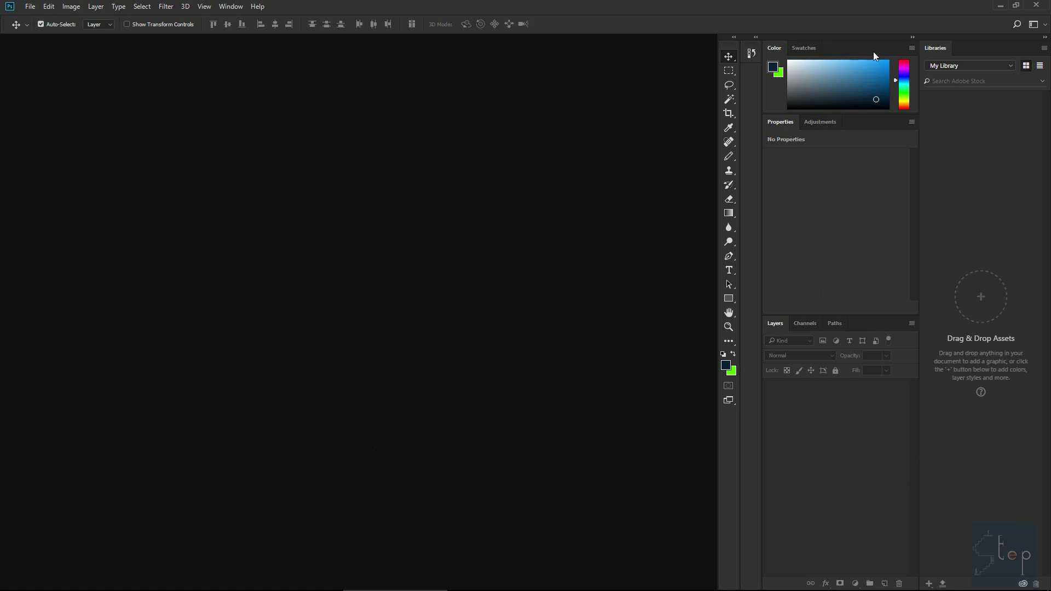
click(1045, 37)
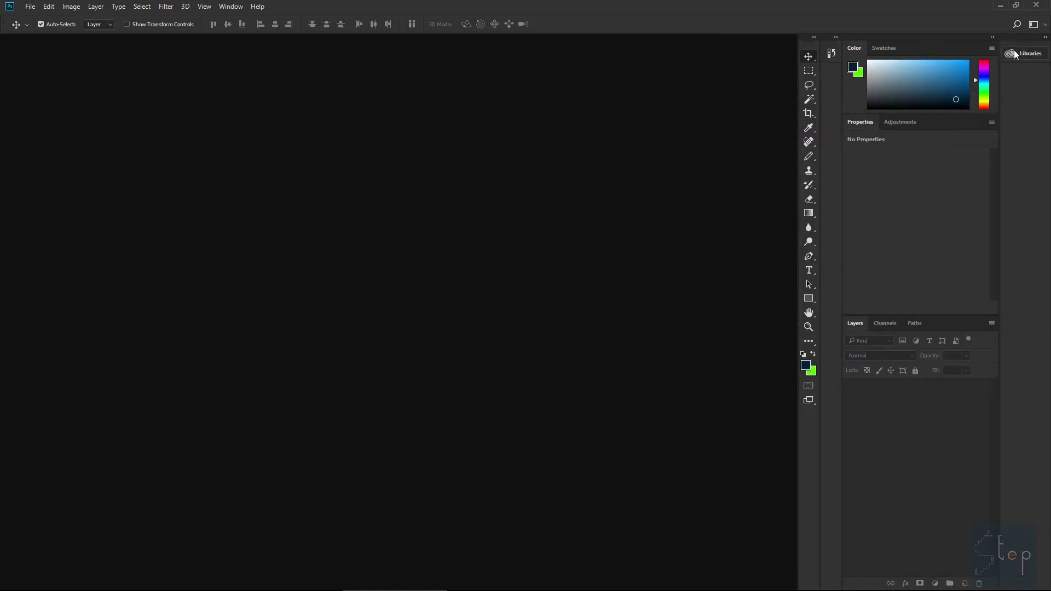
drag(1026, 50, 462, 118)
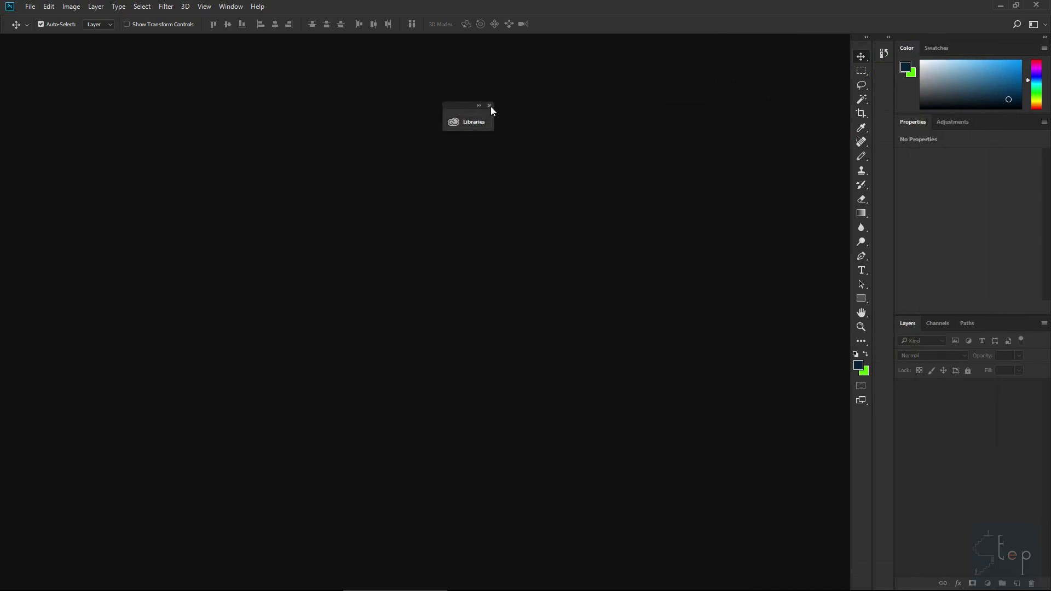
click(489, 106)
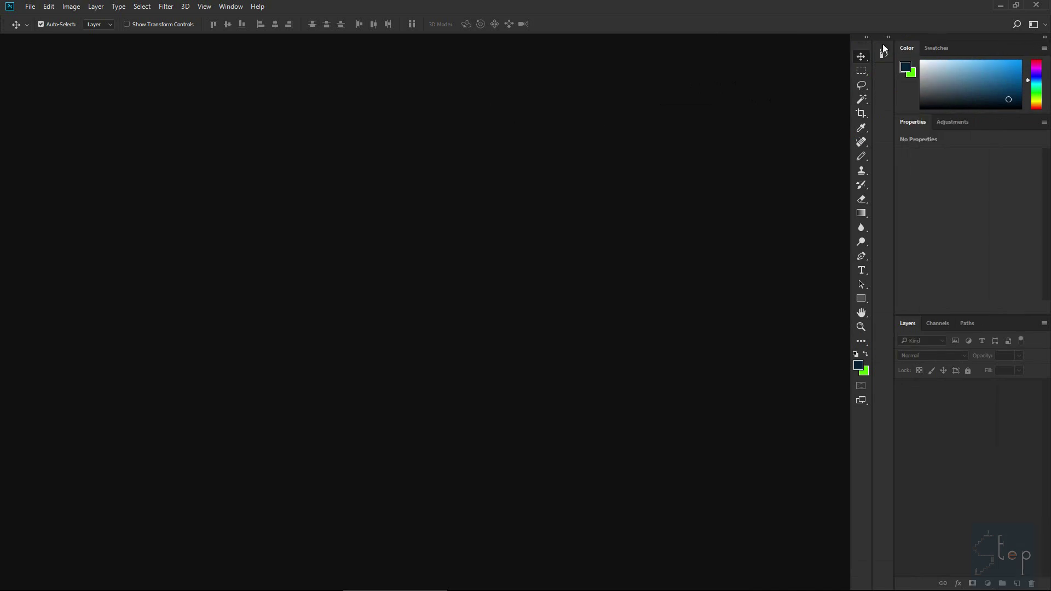
drag(882, 44, 593, 138)
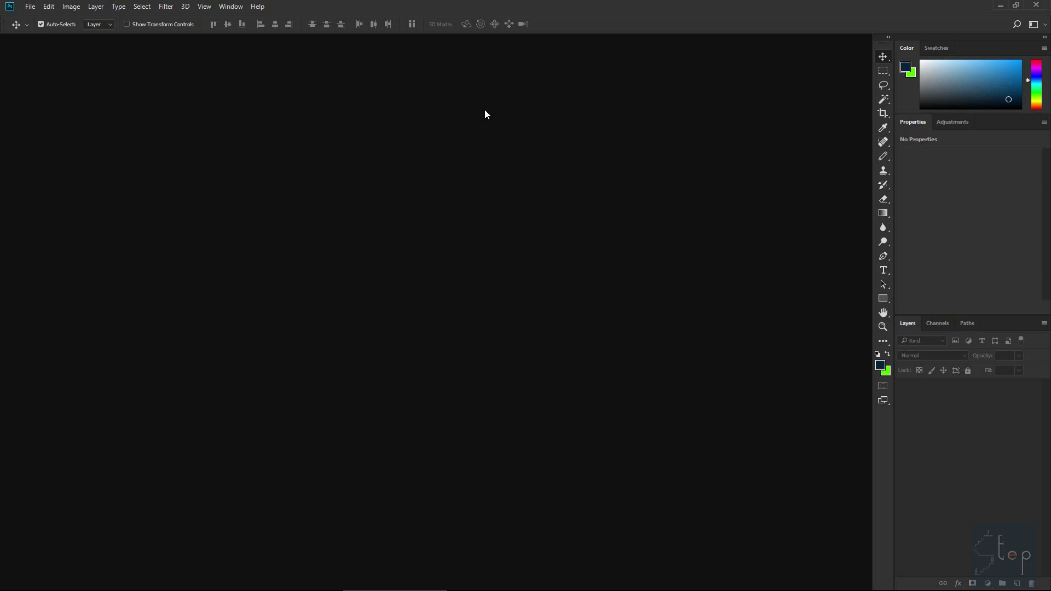
Step: Hide the Layers panel group and show it again
click(243, 9)
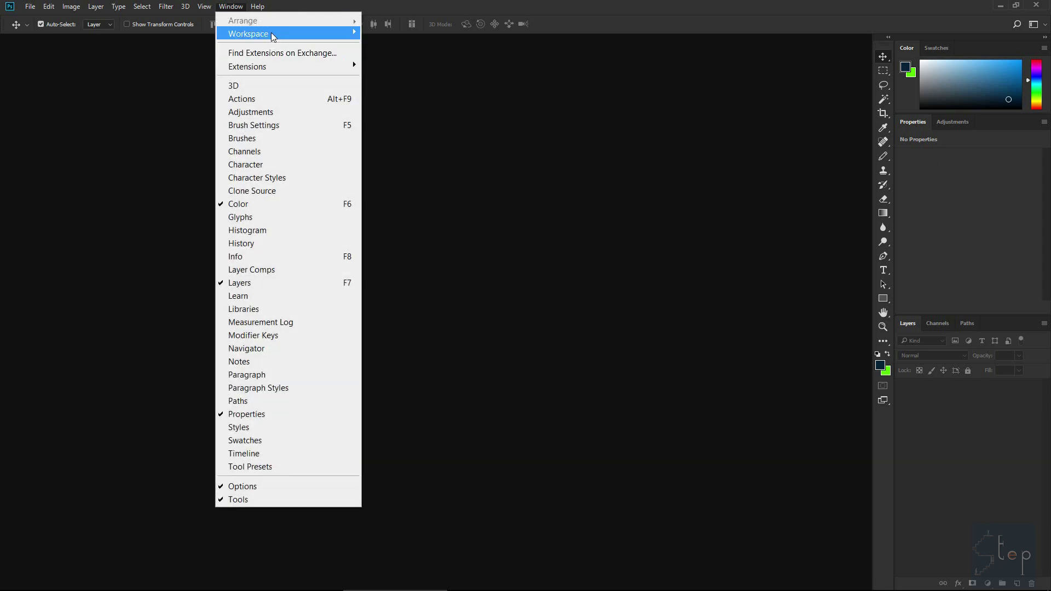
mouse_move(273, 36)
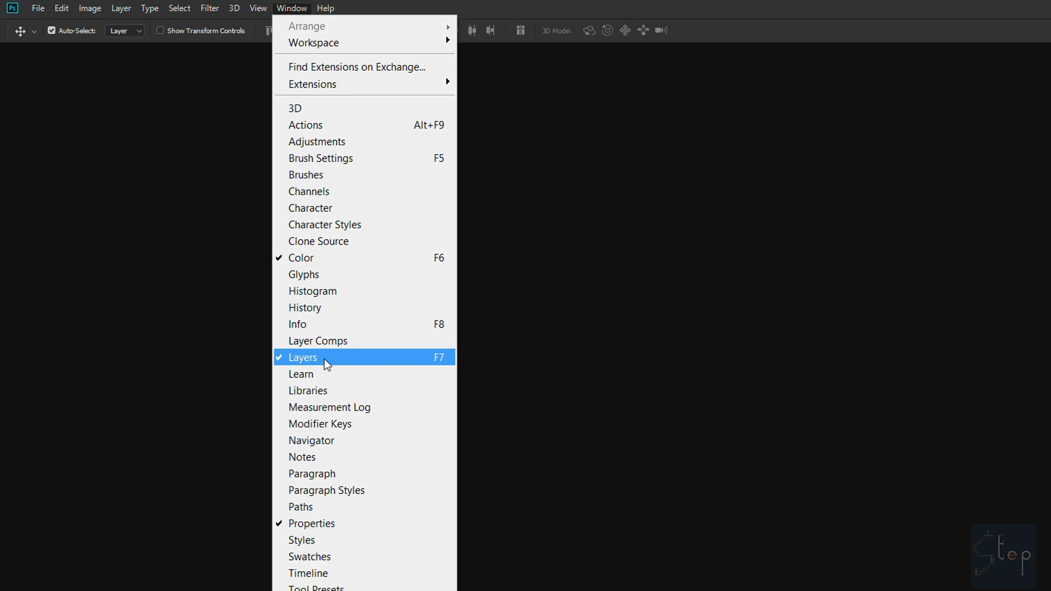
click(325, 360)
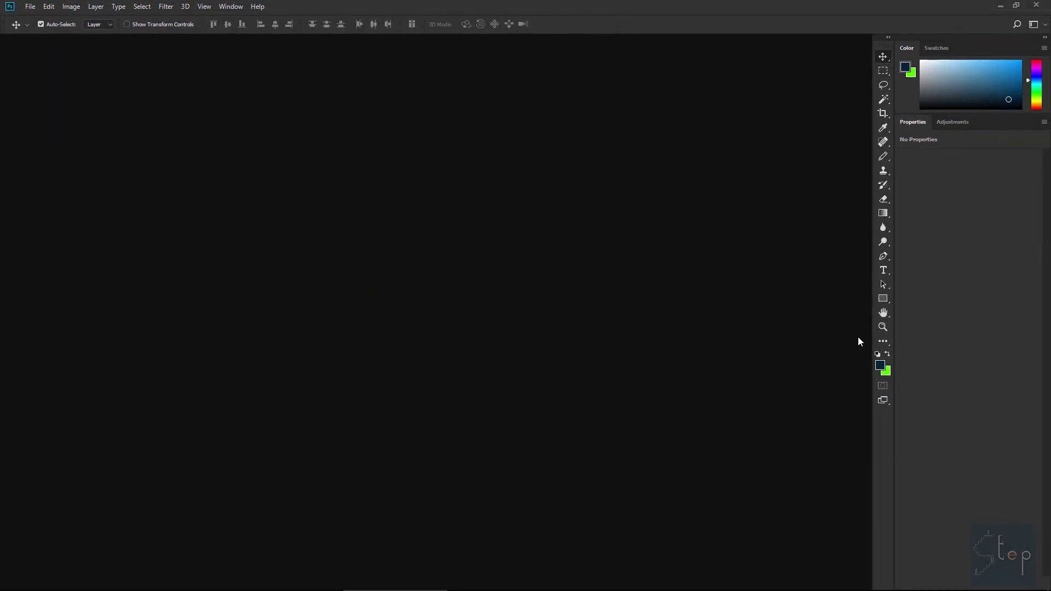
click(230, 6)
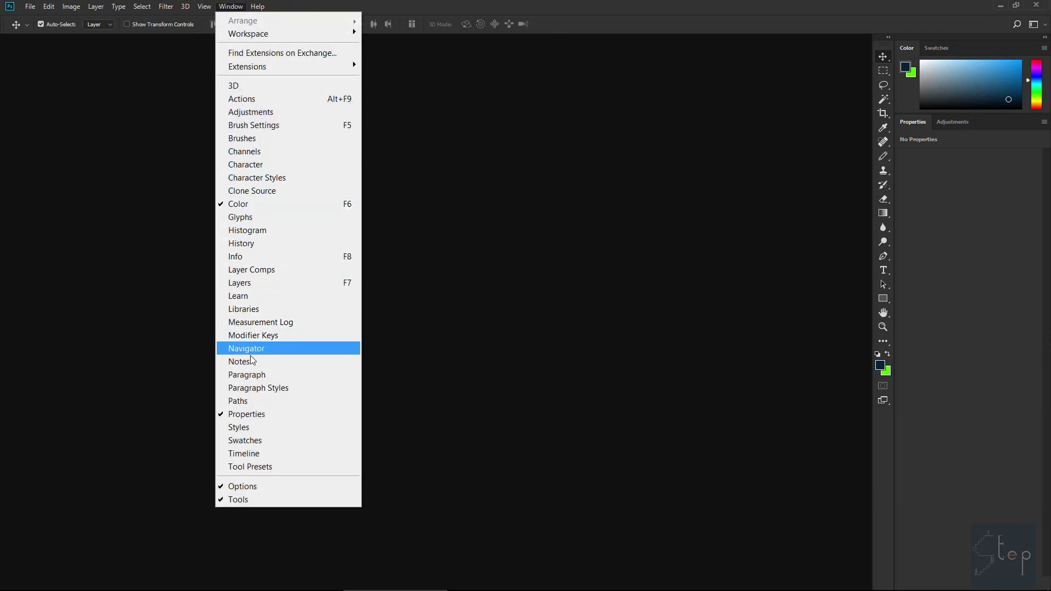
click(246, 284)
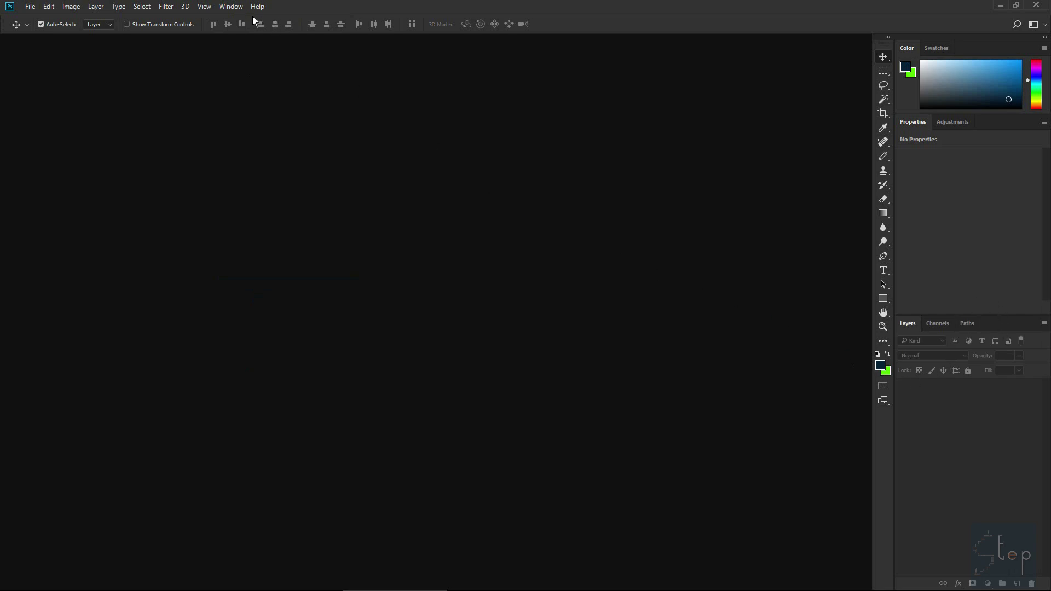
Step: Show the Navigator panel and dock its group with Histogram into the Properties and Adjustments panel group
click(239, 7)
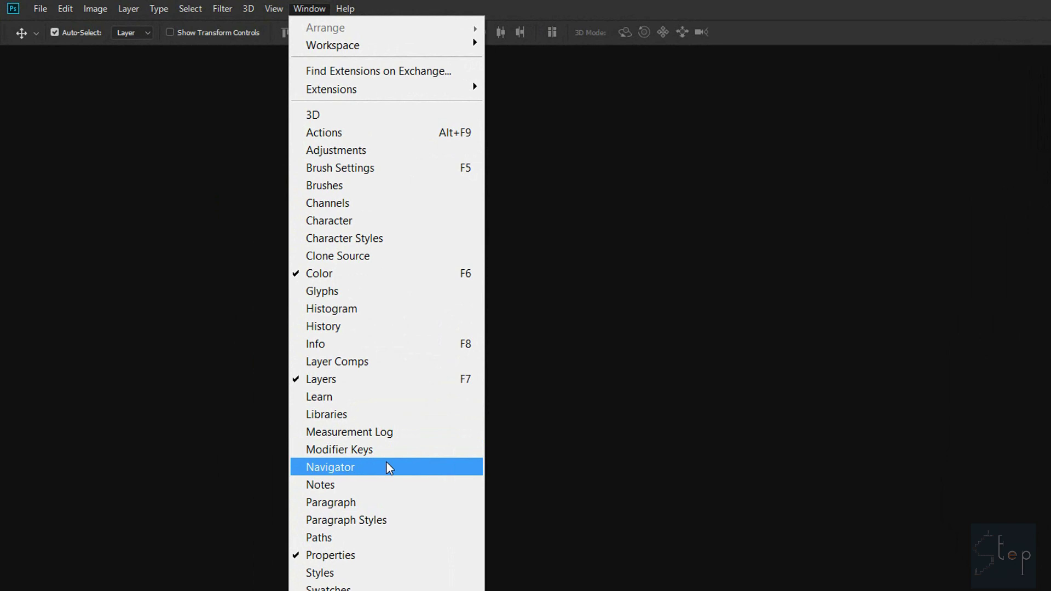
click(383, 468)
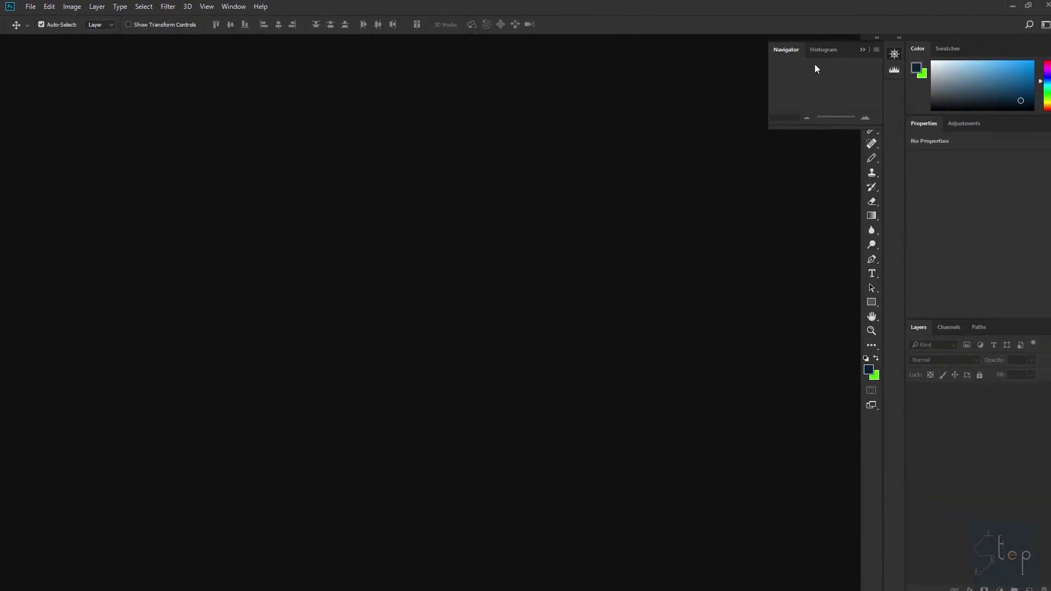
drag(852, 50, 1035, 134)
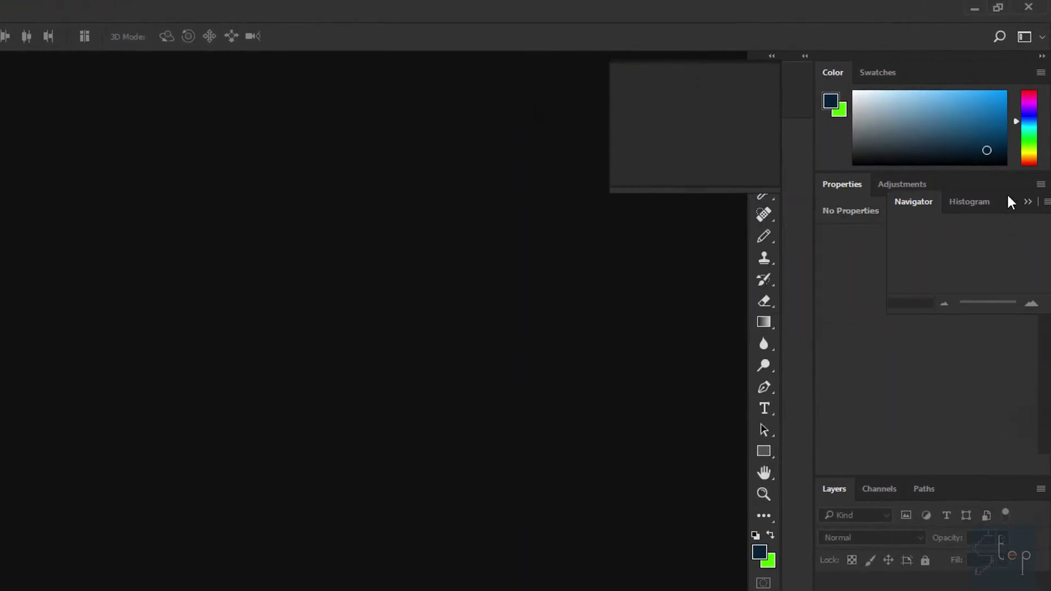
drag(1008, 196, 993, 188)
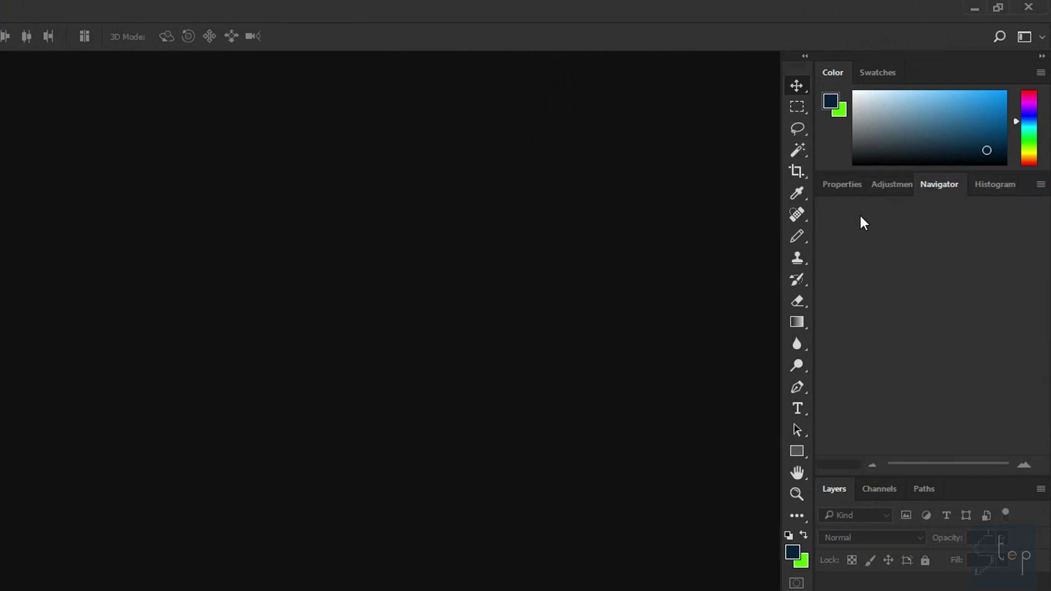
Step: Show the Info panel and dock it after Histogram in the Properties panel group
click(136, 7)
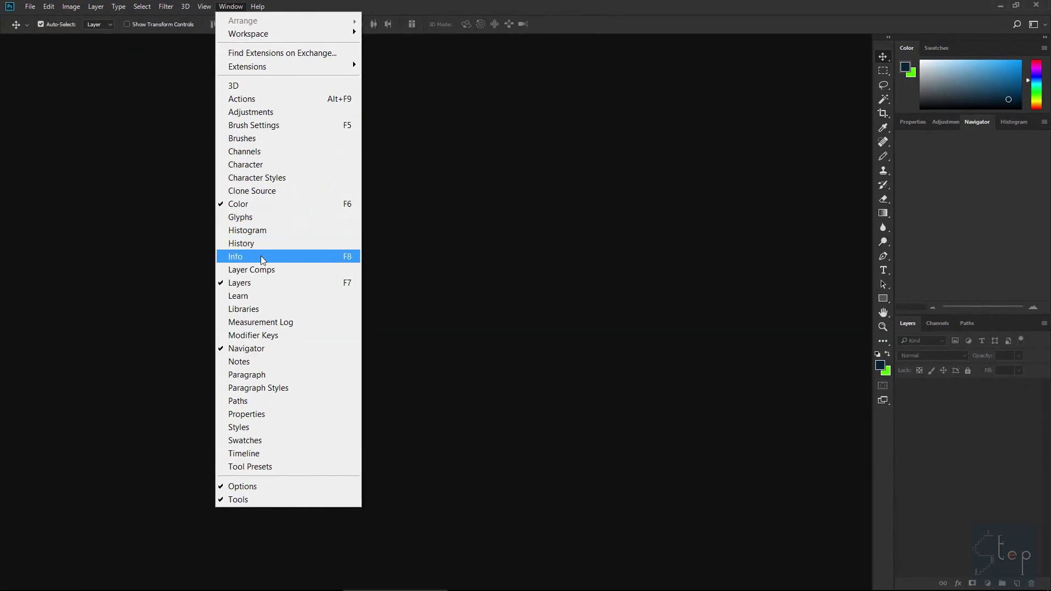
click(262, 259)
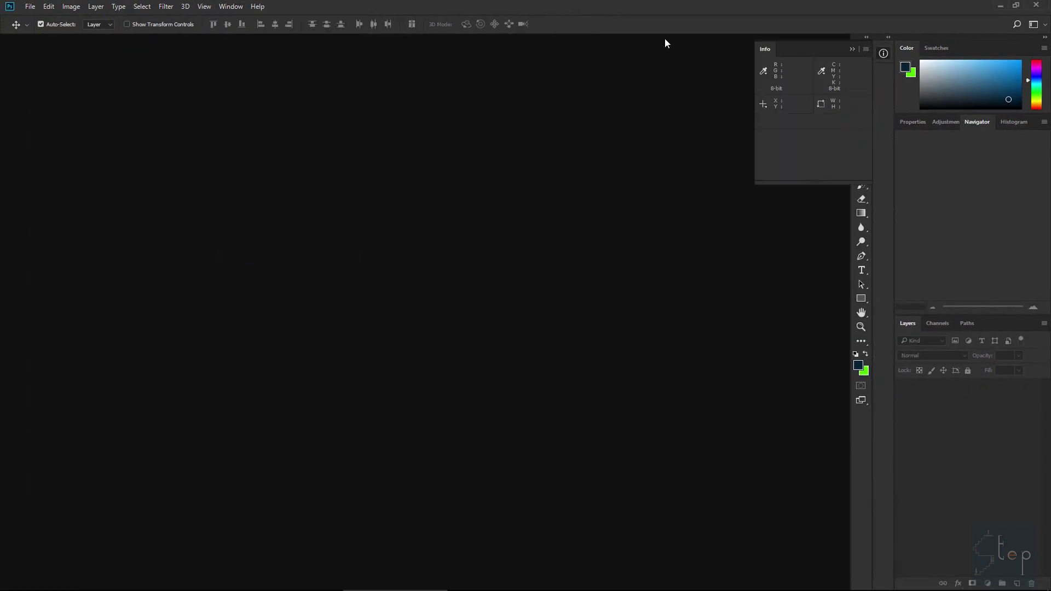
drag(803, 48, 1016, 118)
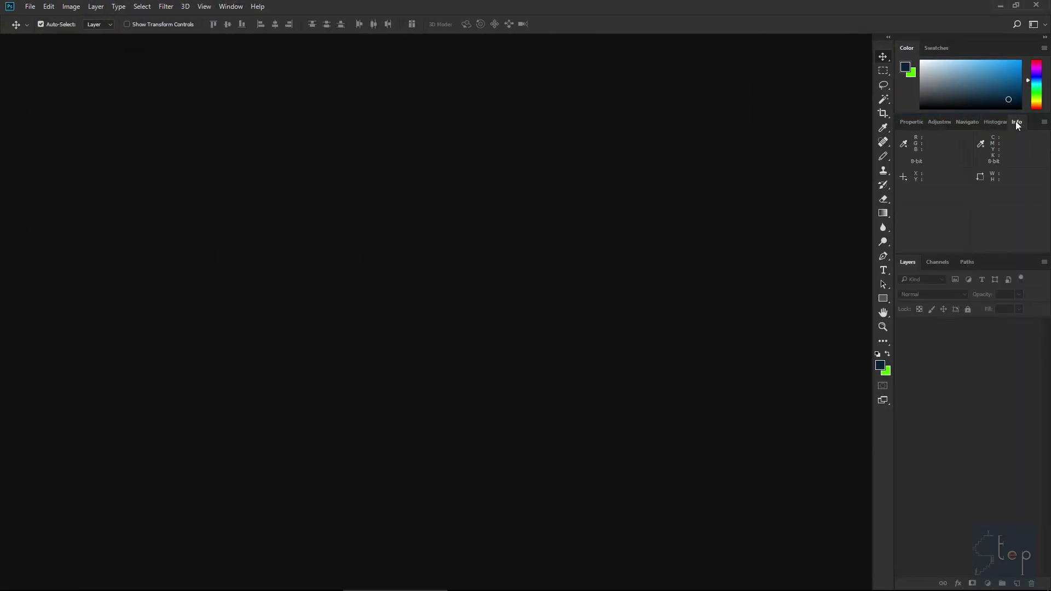
Step: Widen the docked panel column and lower the Layers group's upper edge to make the Color panel taller
drag(893, 163, 816, 172)
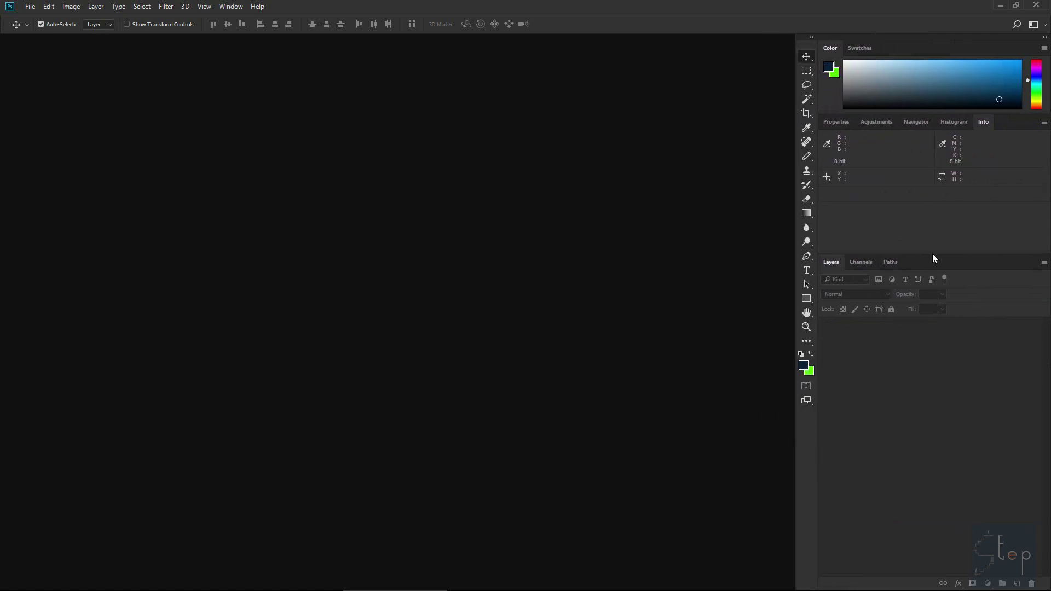
drag(931, 255, 941, 343)
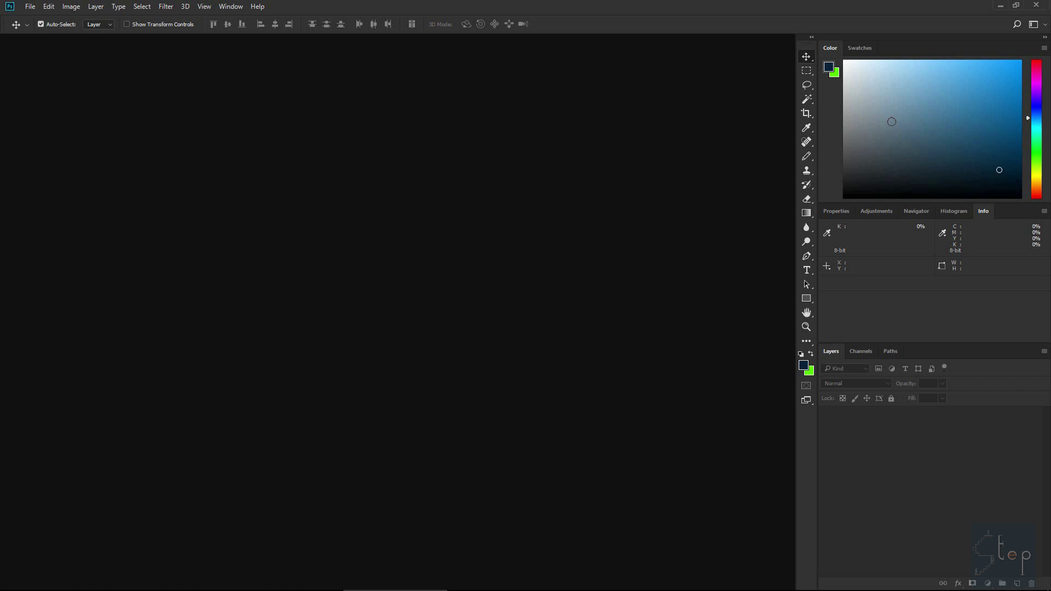
Step: Save the current panel layout as a new workspace named step, capturing keyboard shortcuts, menus and toolbar
click(238, 6)
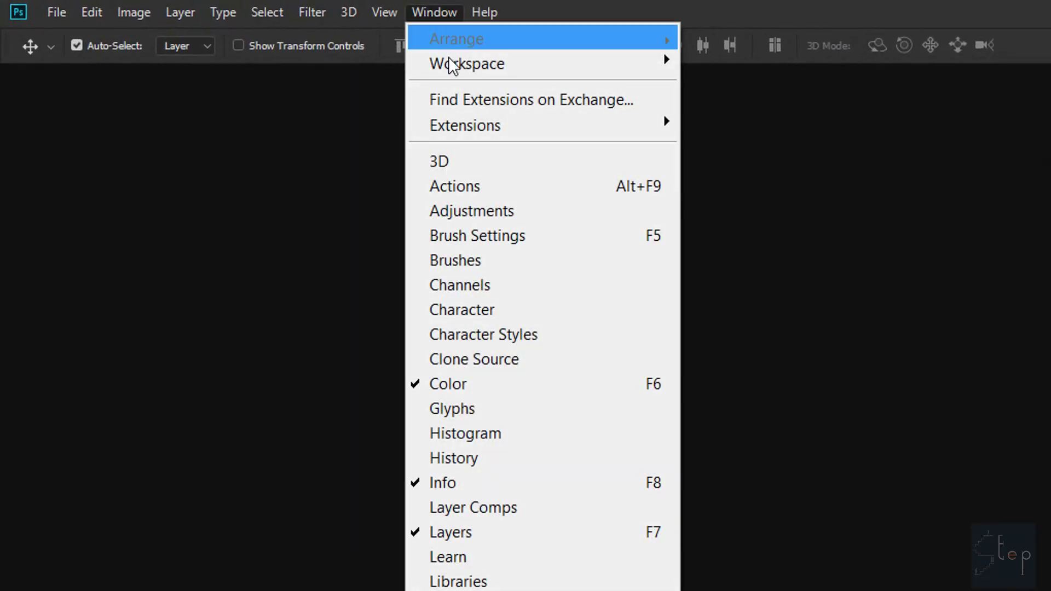
mouse_move(476, 71)
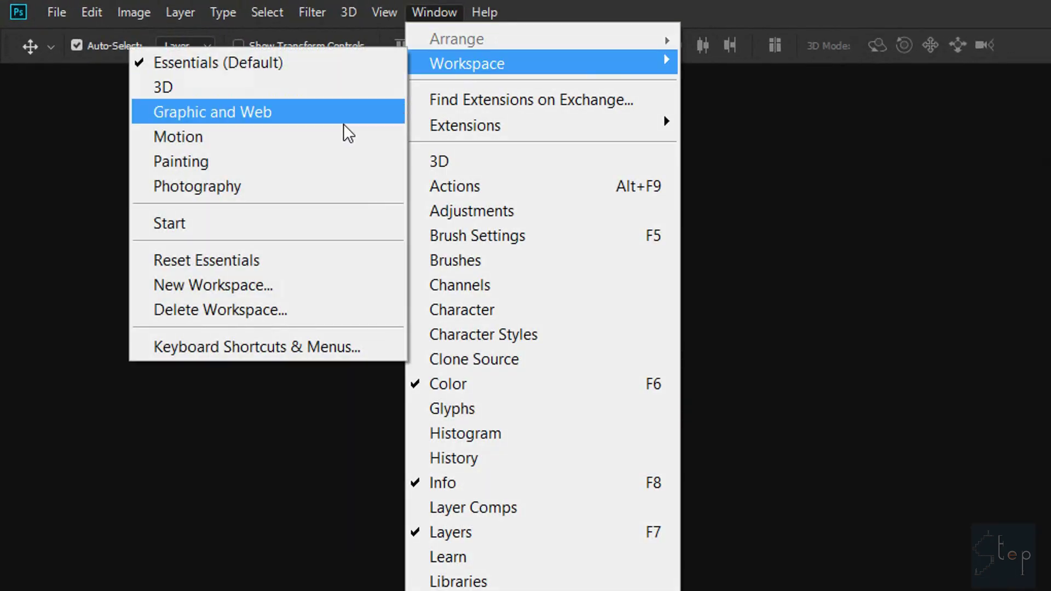
click(260, 286)
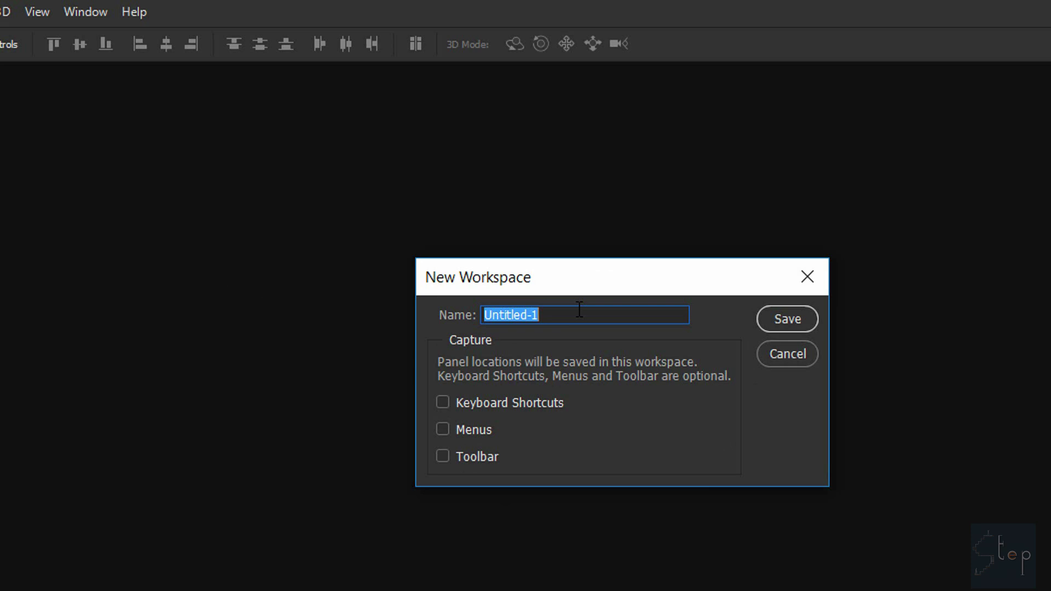
text(step)
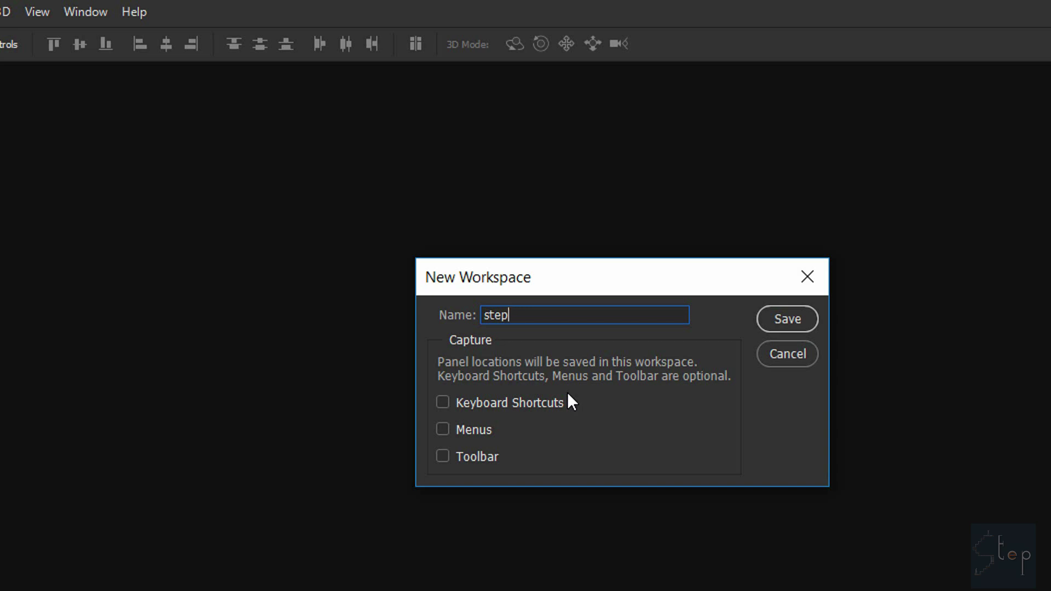
click(445, 402)
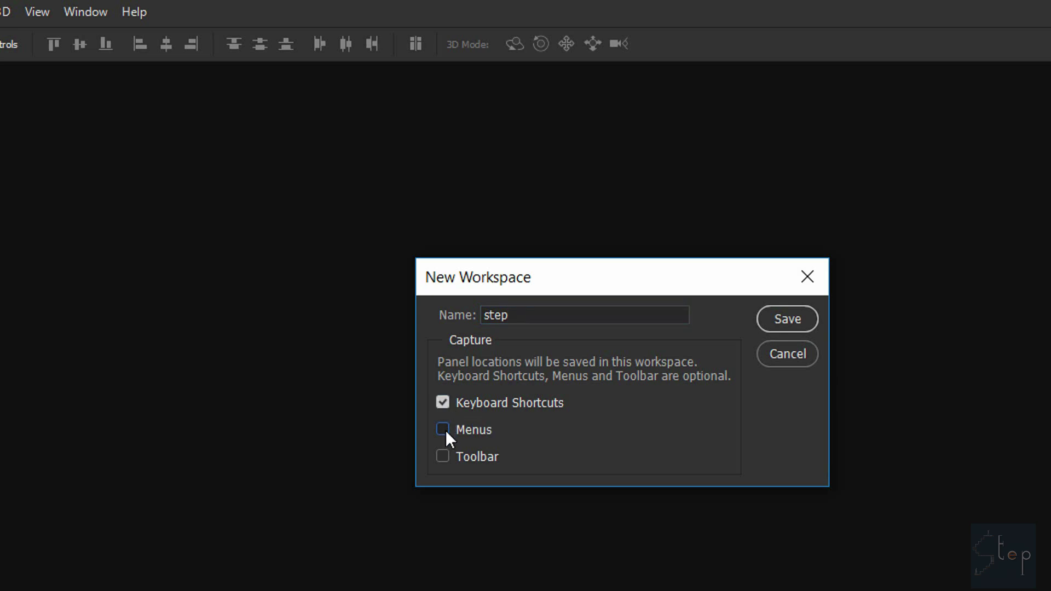
click(444, 462)
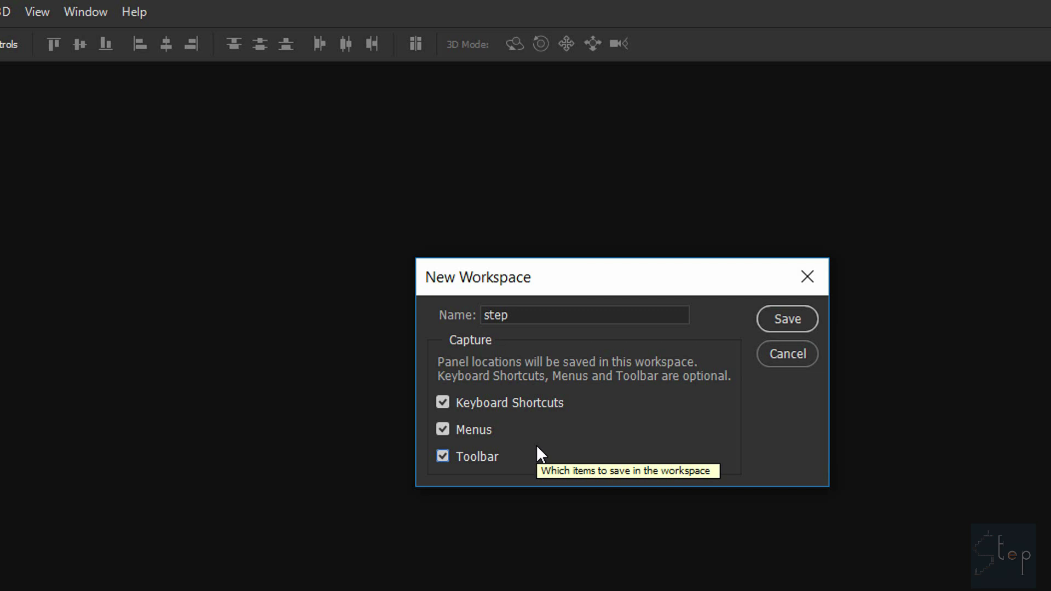
click(774, 320)
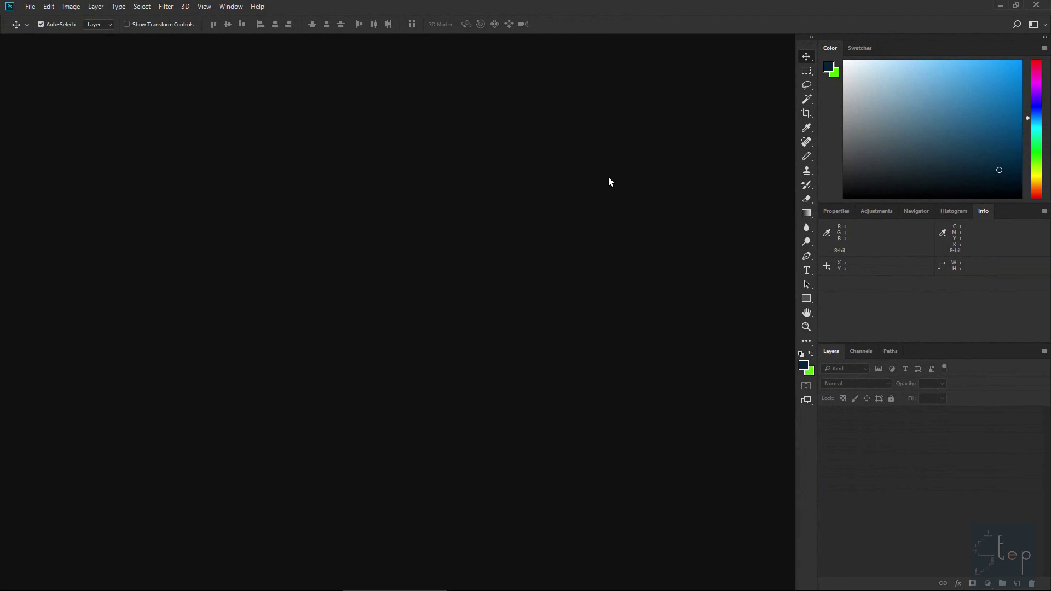
Step: Switch from the custom workspace to the Graphic and Web workspace
click(230, 7)
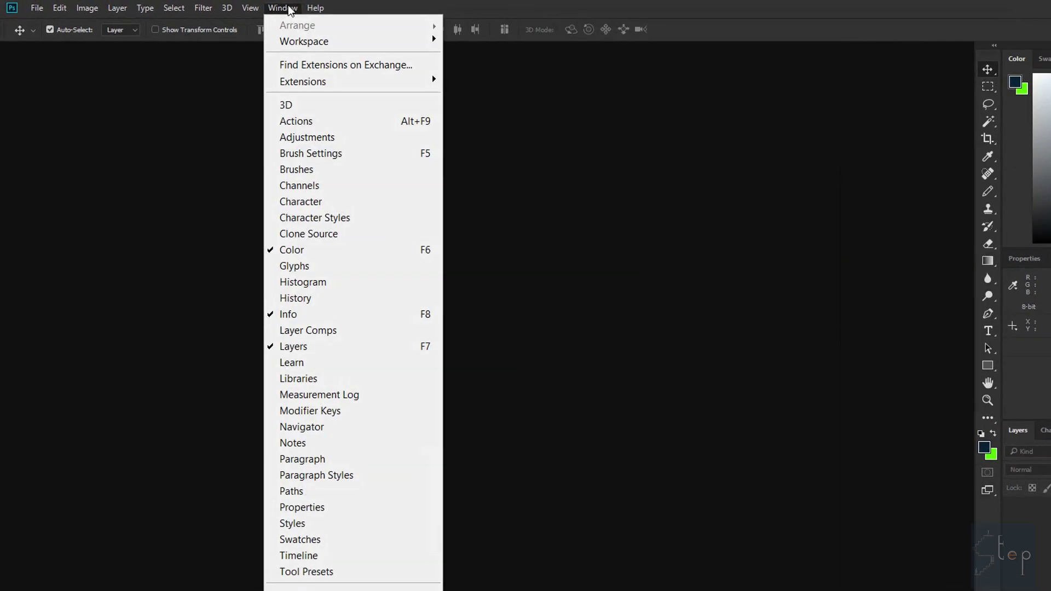
mouse_move(424, 59)
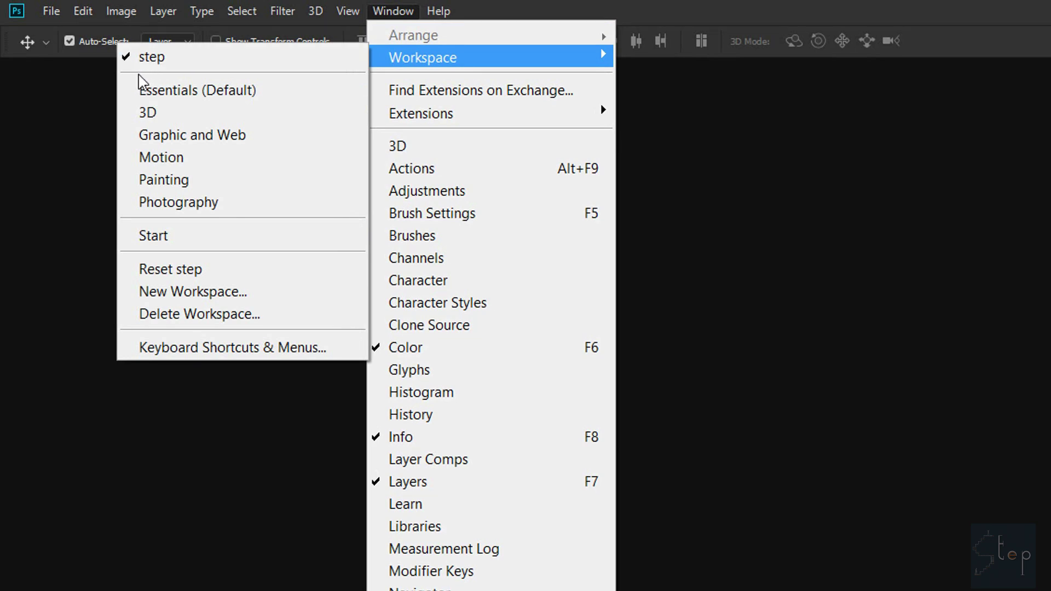
click(216, 136)
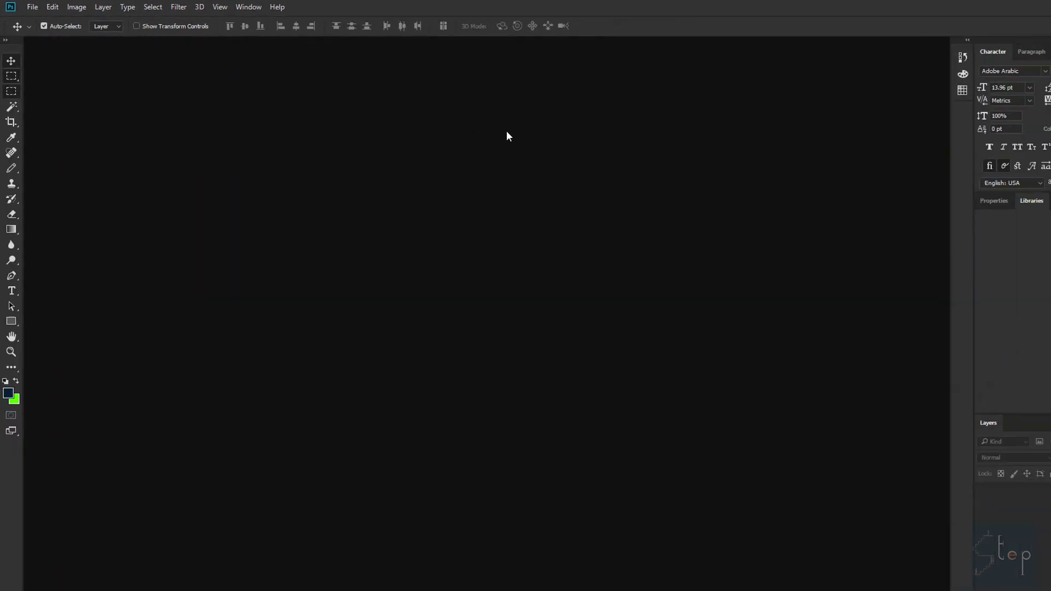
Step: Switch back to the custom workspace named step
click(230, 6)
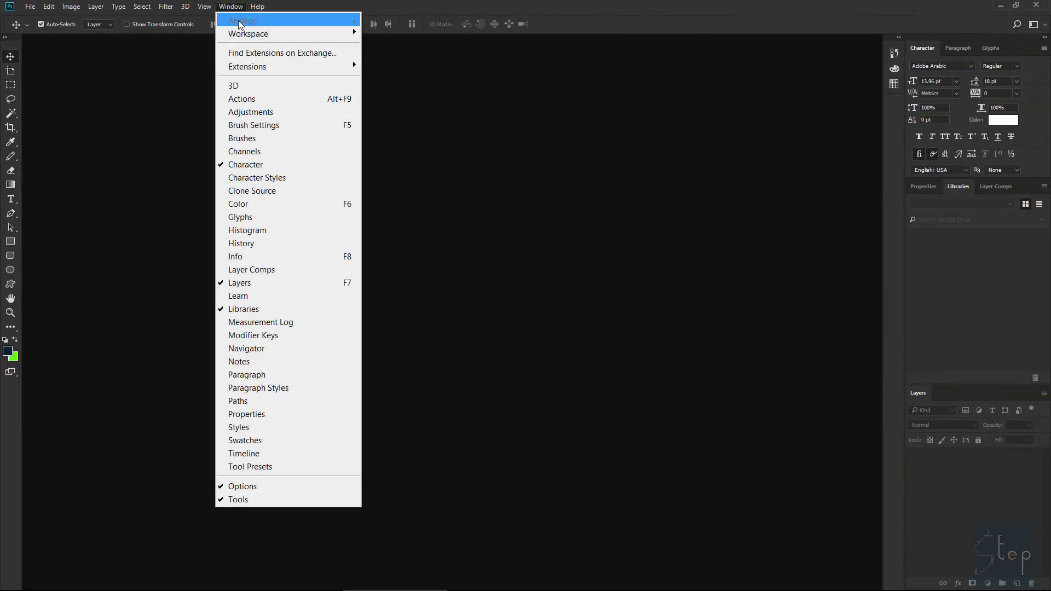
mouse_move(248, 35)
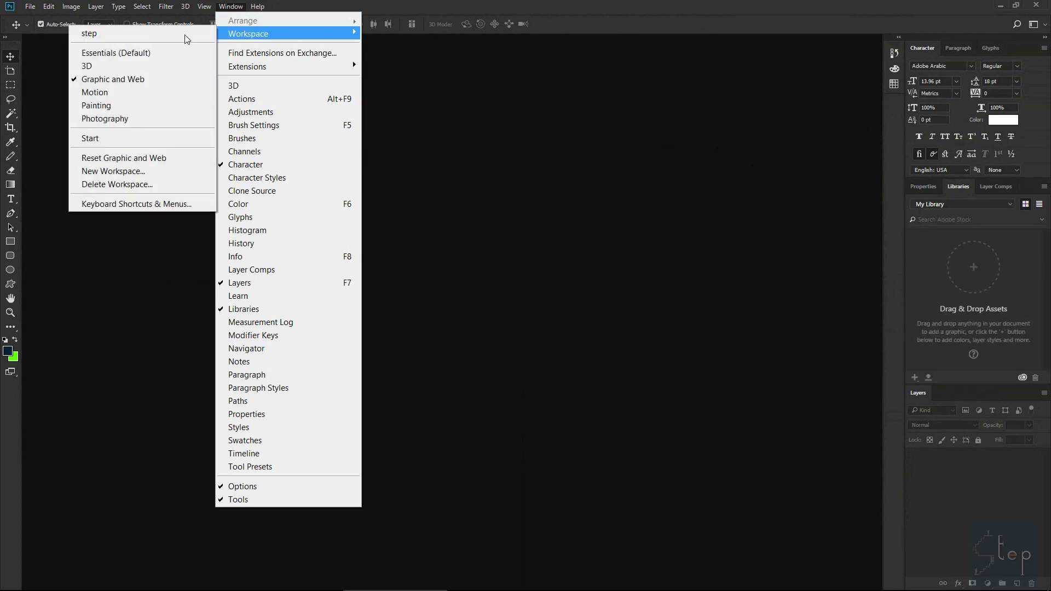
click(130, 41)
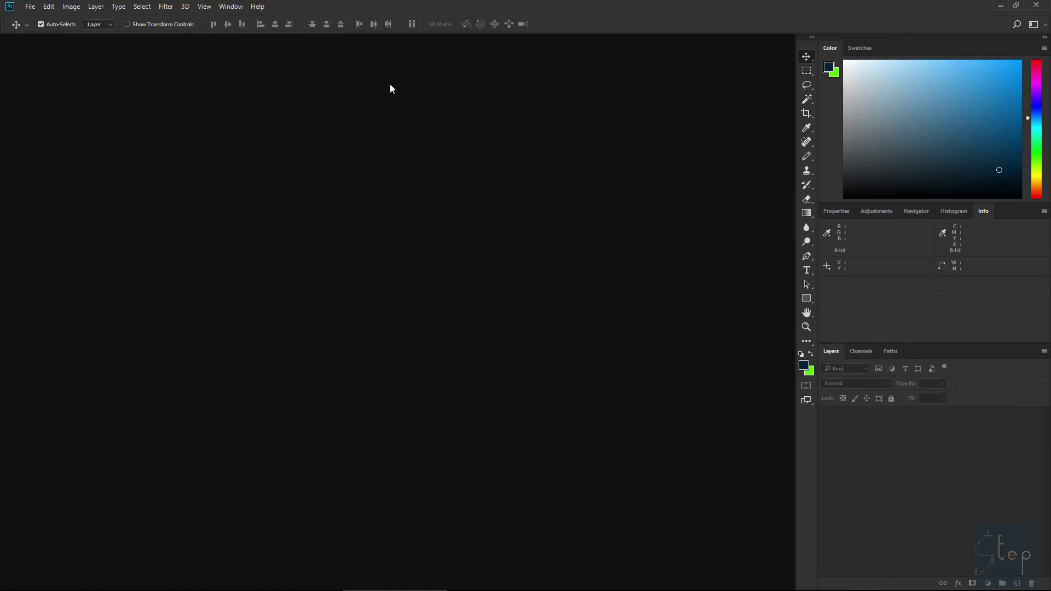
Step: Switch to the Motion workspace so that the custom step workspace is not active
click(230, 6)
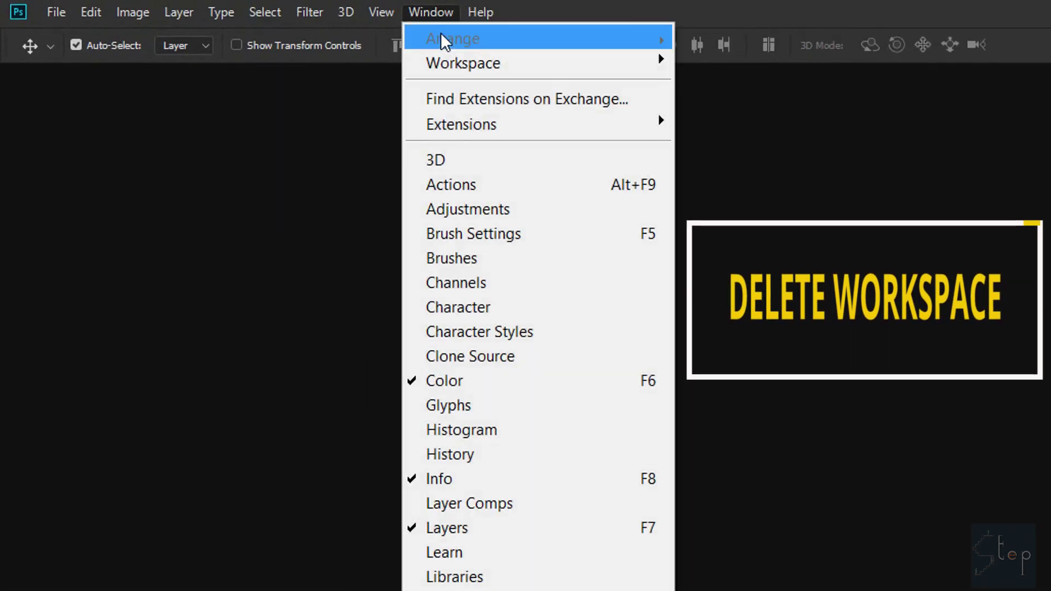
mouse_move(452, 65)
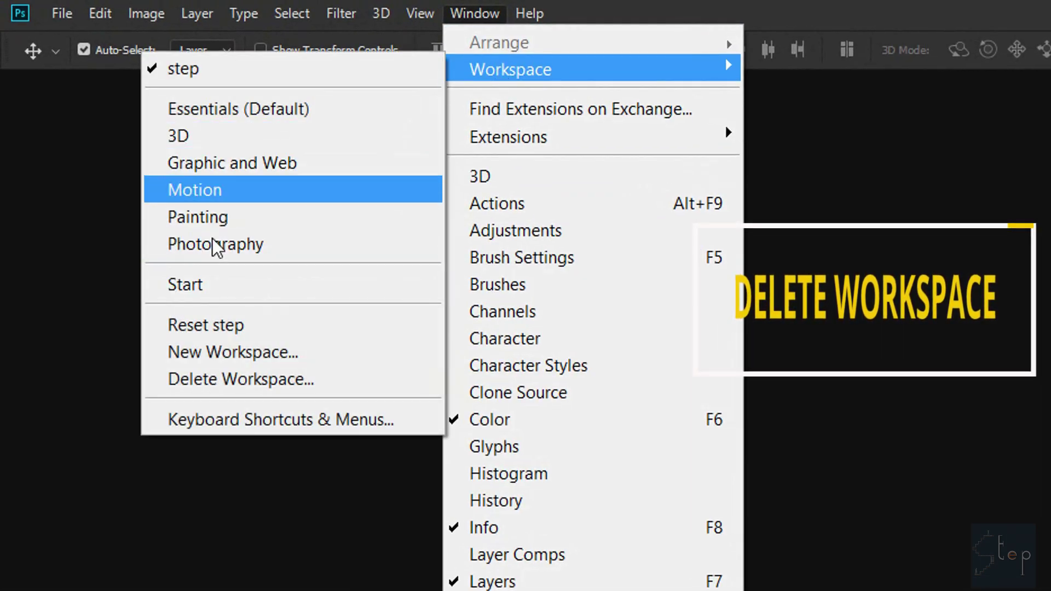
click(256, 184)
Step: Delete the custom workspace named step
click(464, 10)
click(454, 9)
click(474, 14)
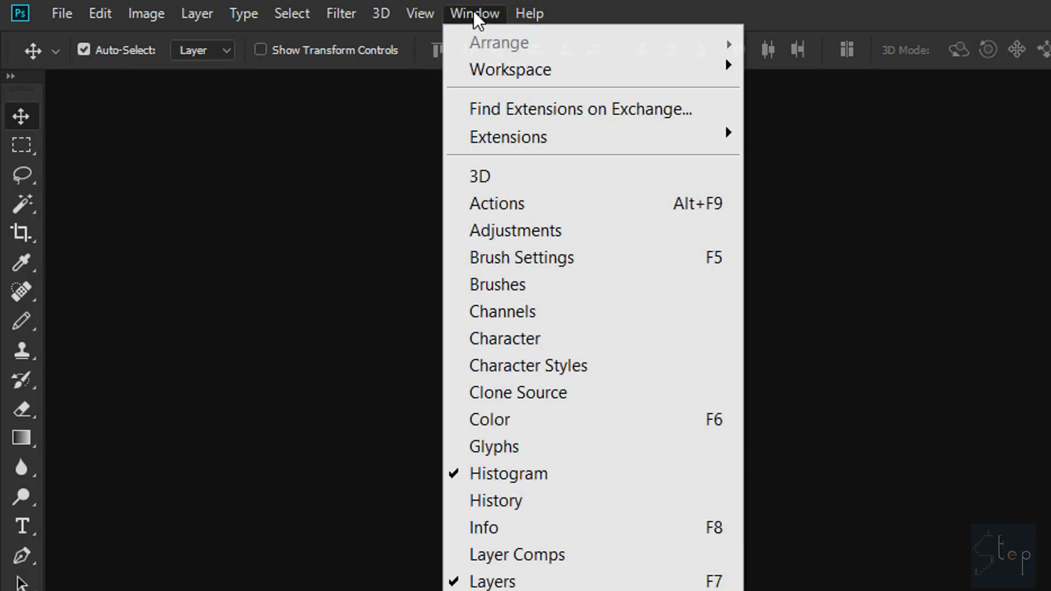
mouse_move(478, 74)
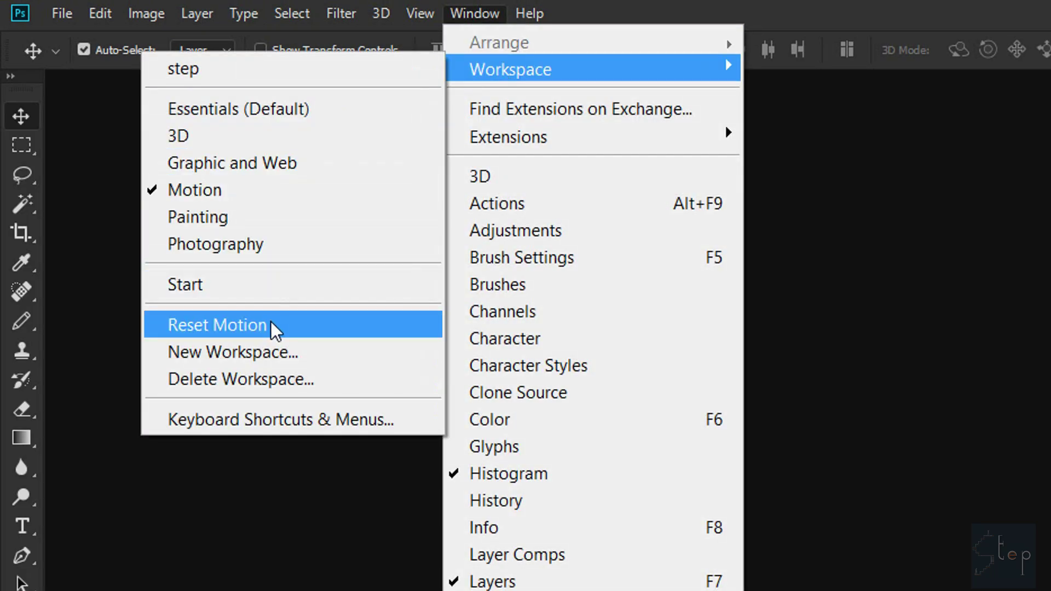
click(270, 378)
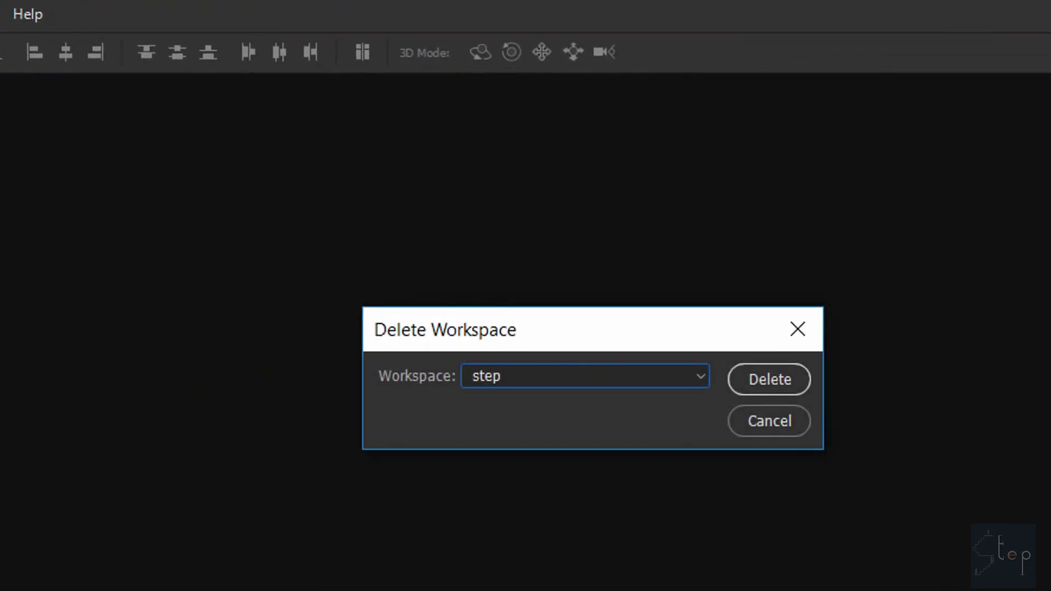
click(463, 379)
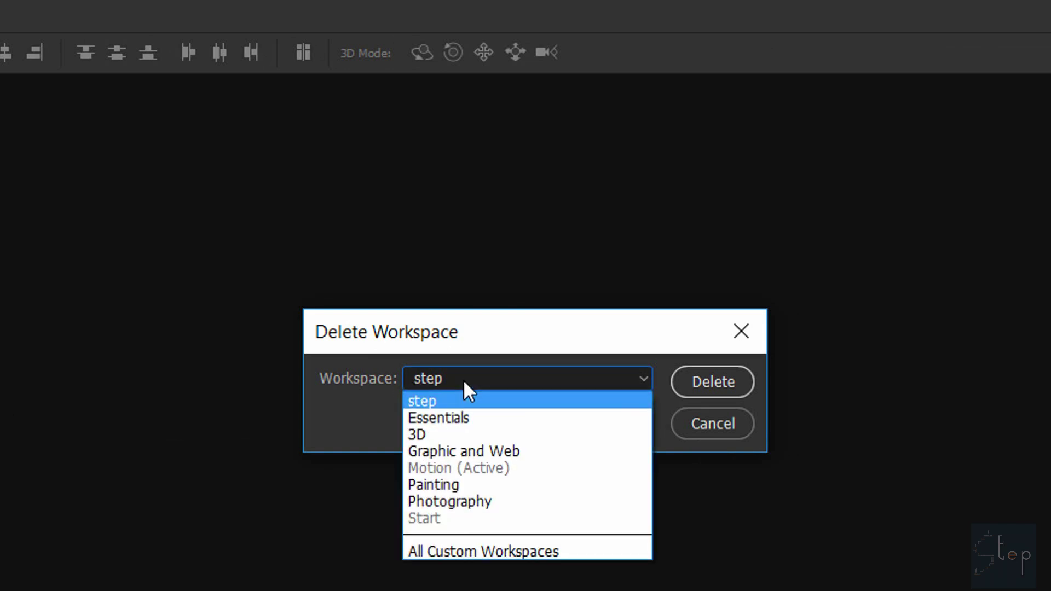
click(471, 401)
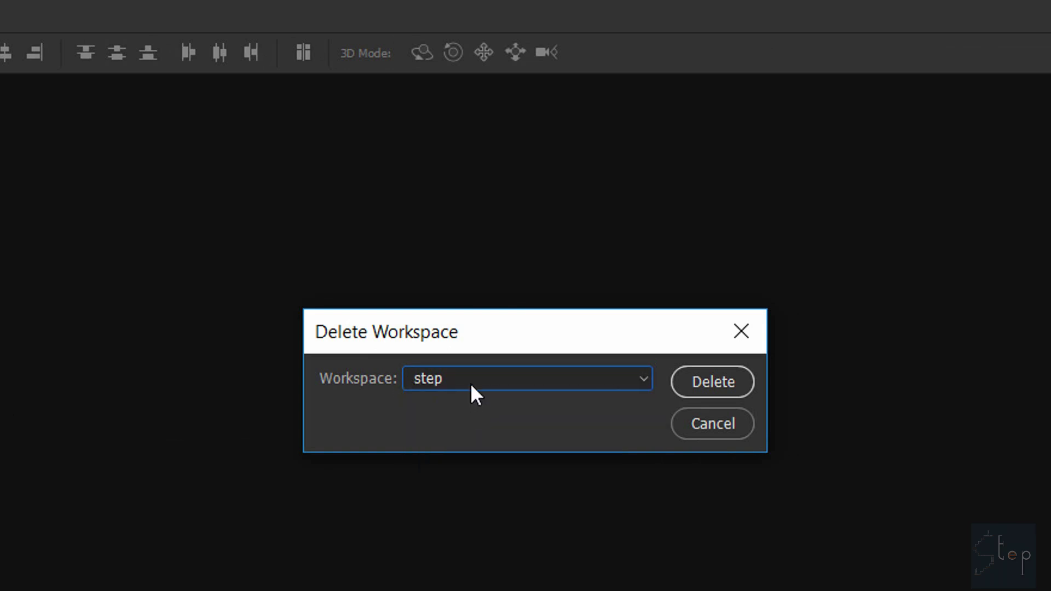
click(469, 383)
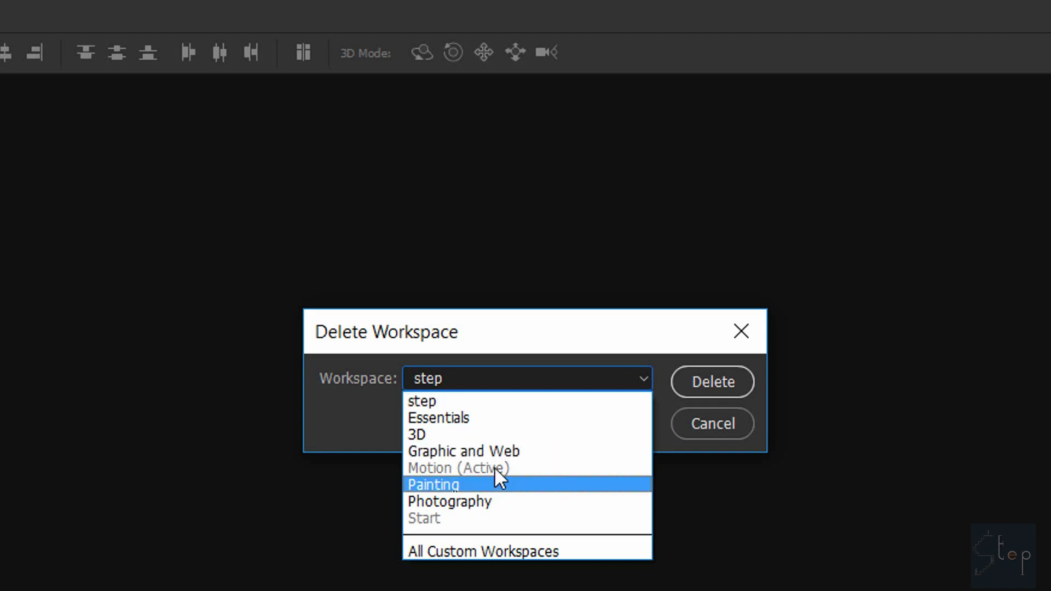
click(470, 403)
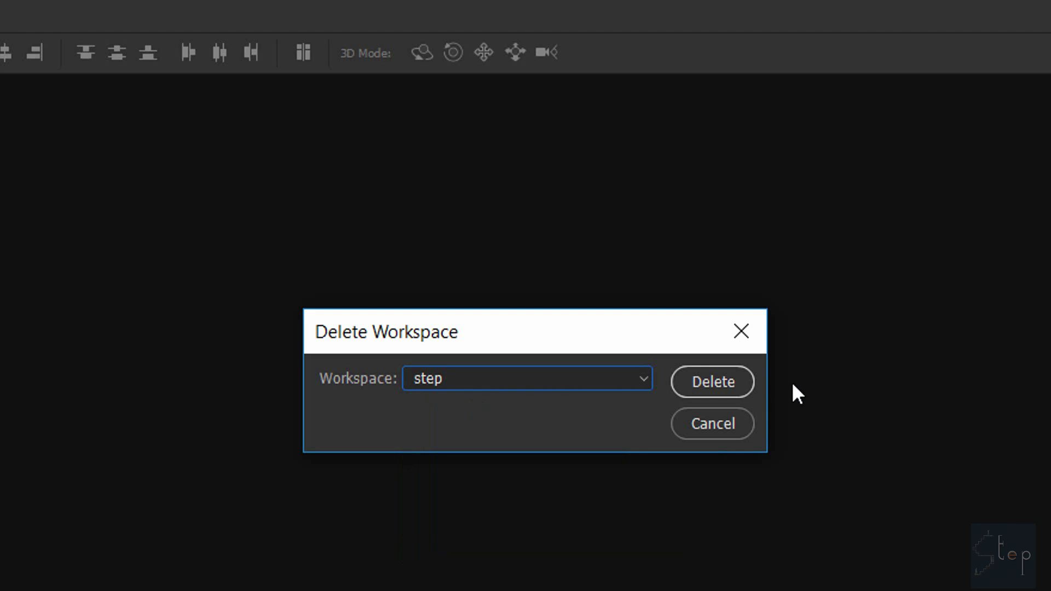
click(698, 380)
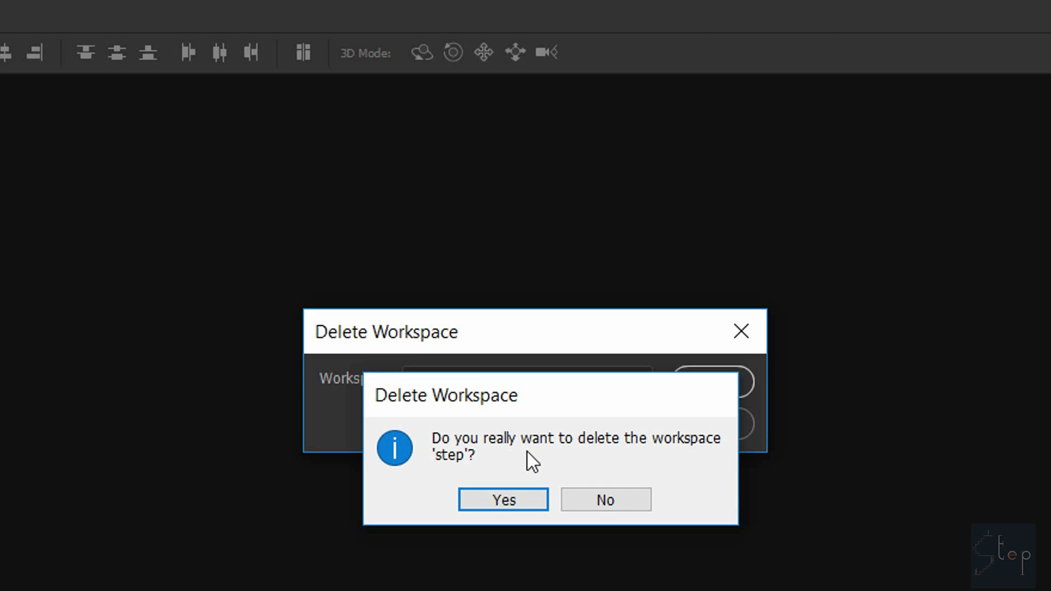
click(523, 499)
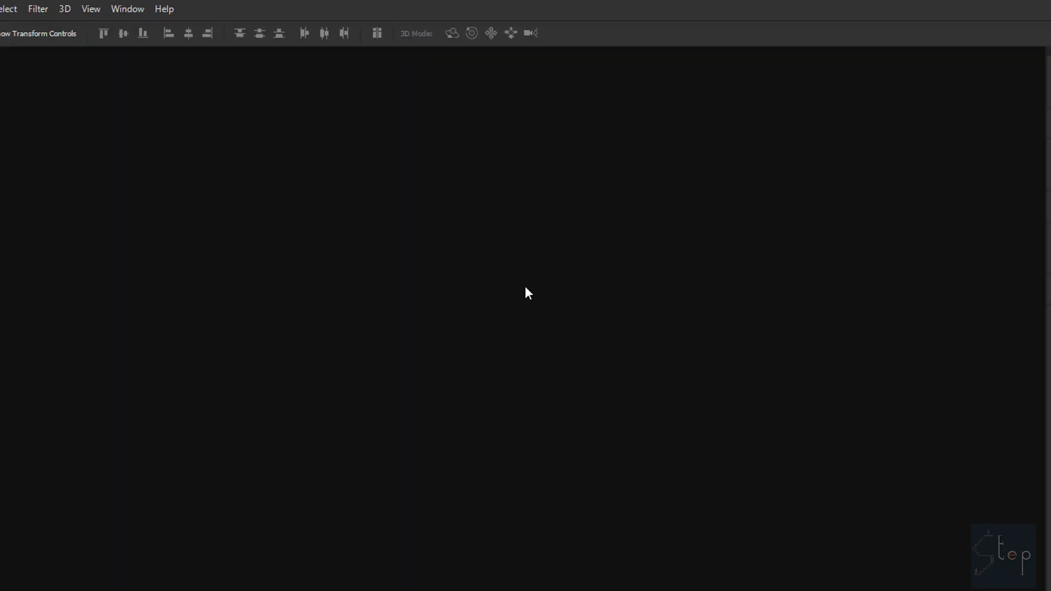
click(127, 9)
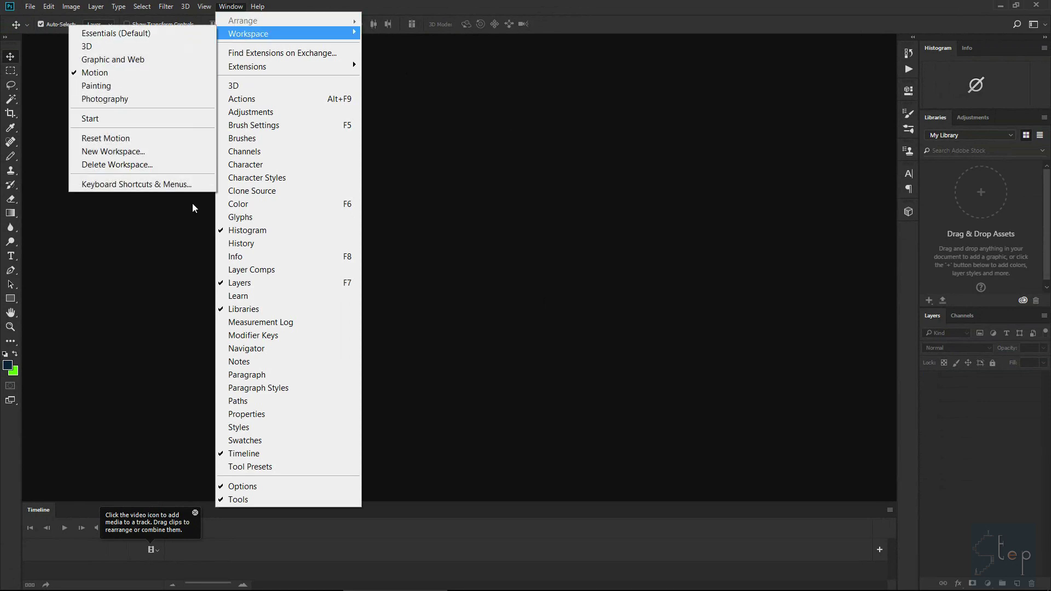
click(434, 126)
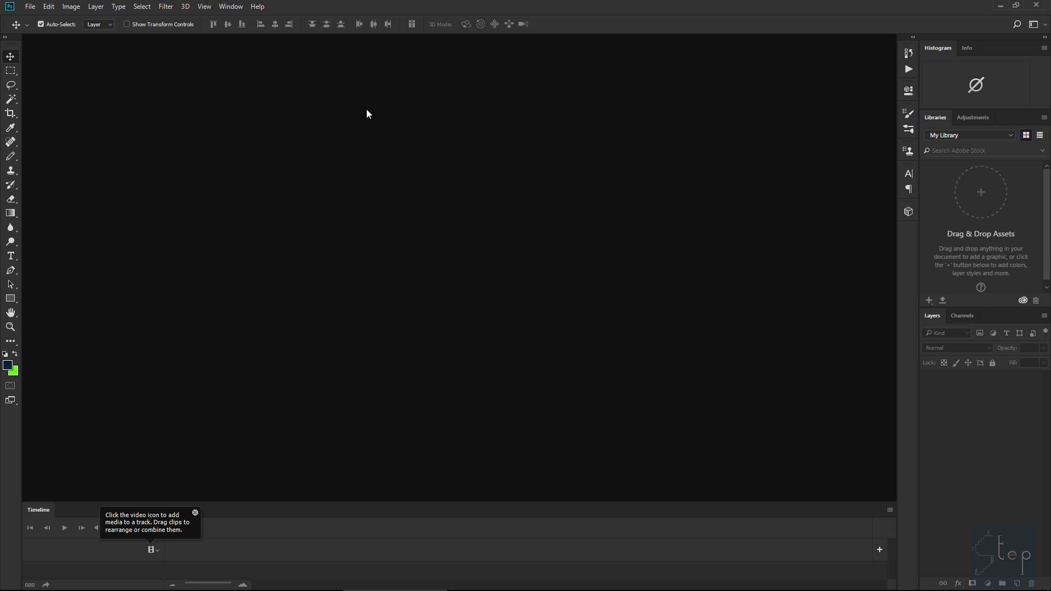
click(259, 7)
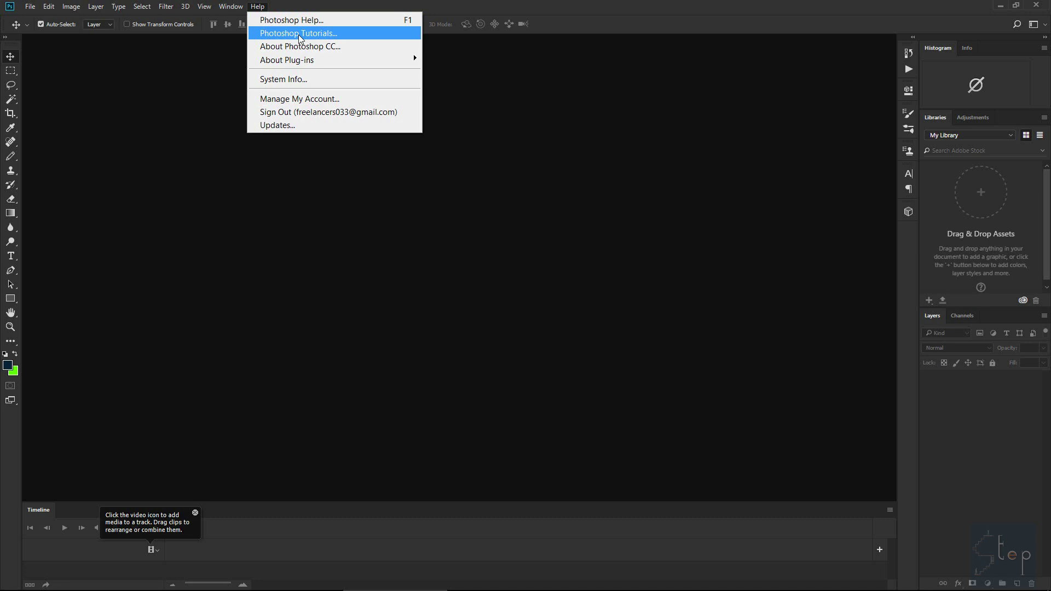
click(193, 80)
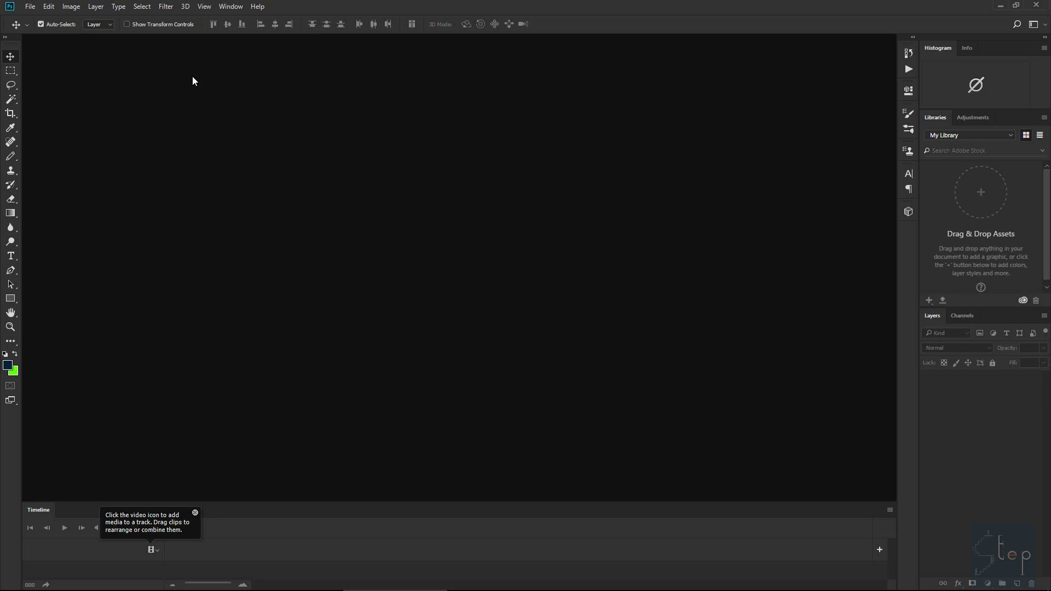
Step: View the Keyboard Shortcuts and Menus settings for the application menus twice, closing them each time without editing anything
click(233, 6)
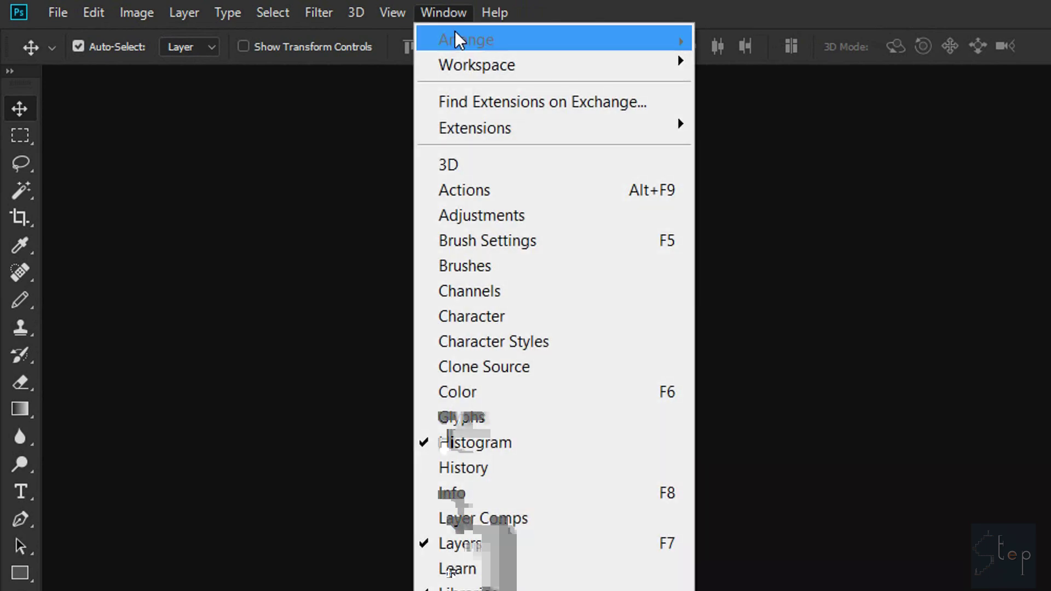
mouse_move(474, 66)
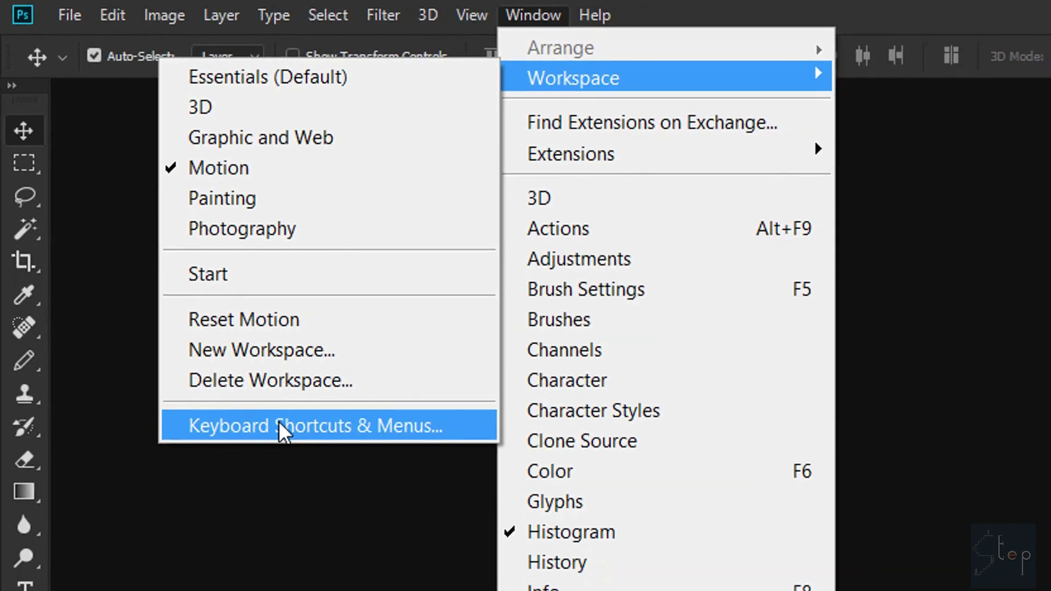
click(316, 477)
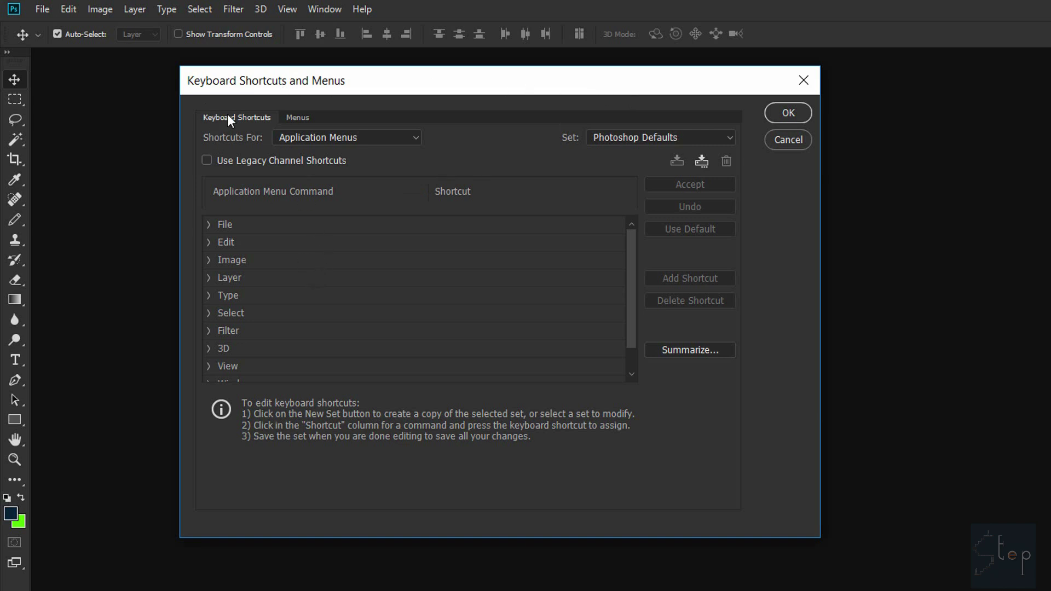
click(788, 113)
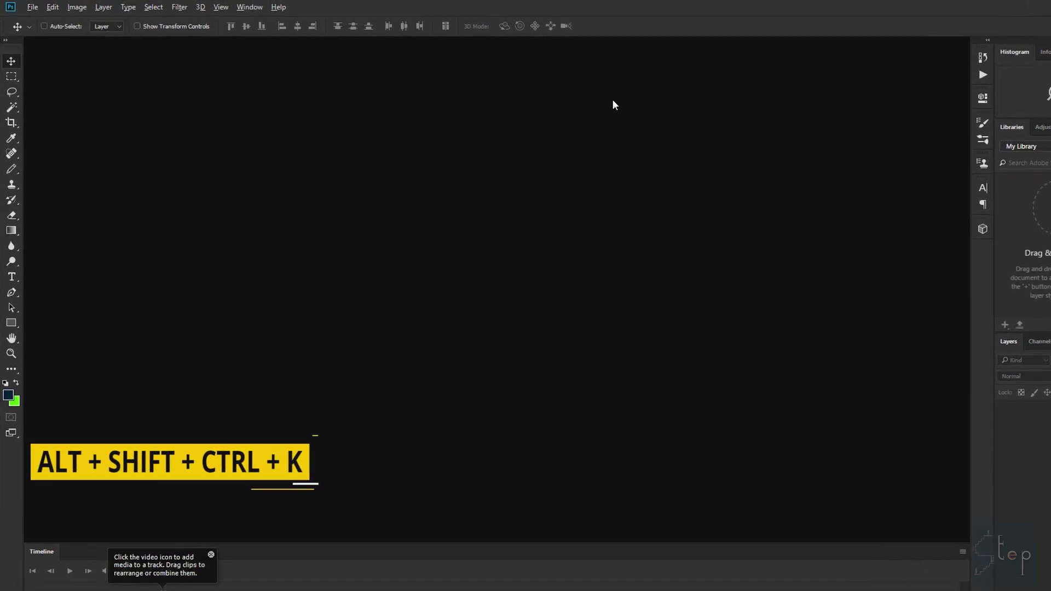
key(ctrl+alt+shift+k)
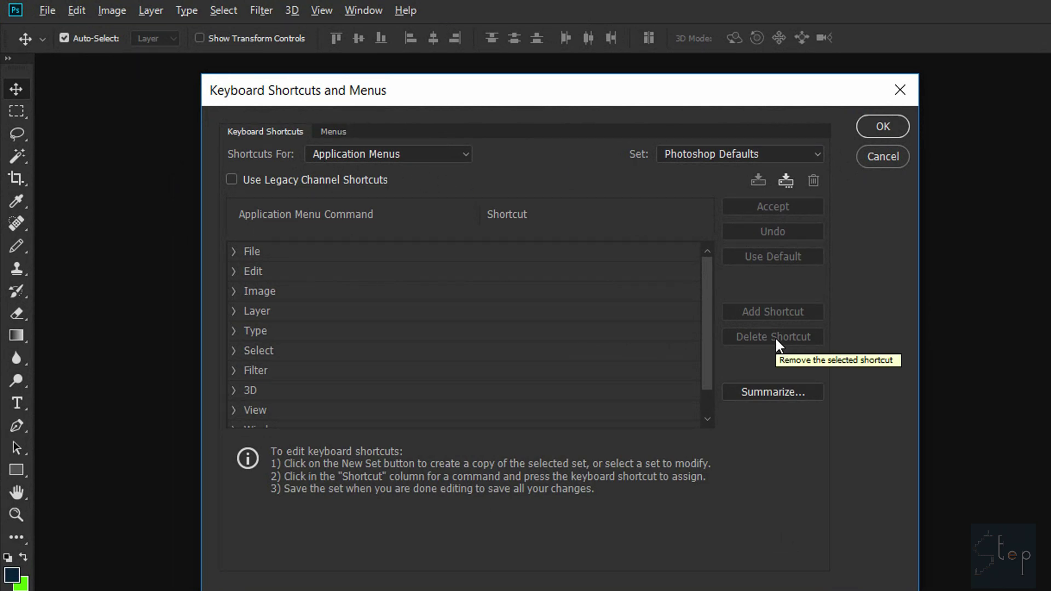
click(882, 125)
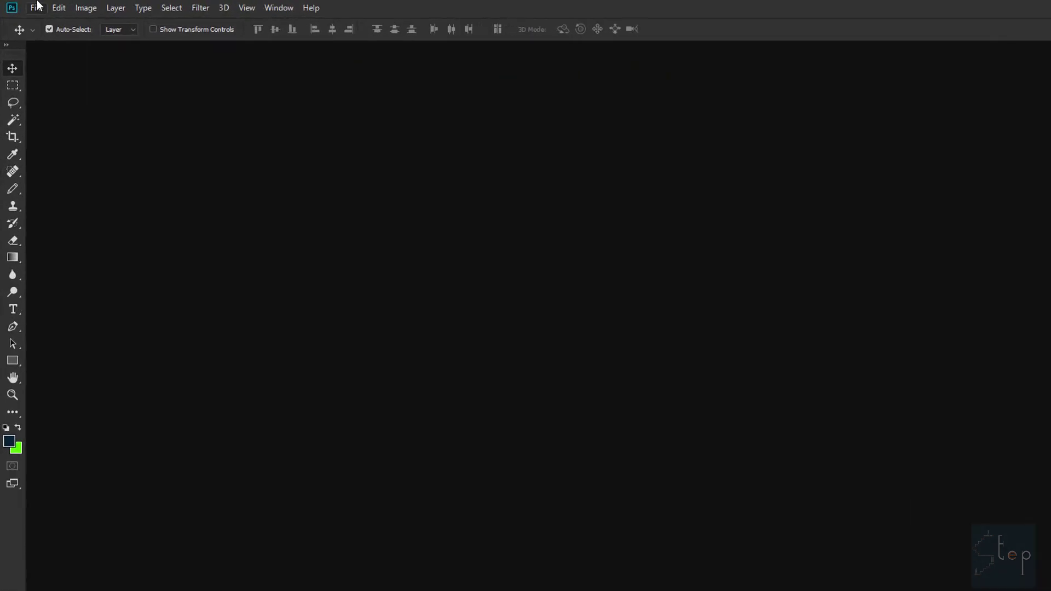
Step: Open the keyboard shortcut settings, move the dialog aside, and review the shortcut categories, keeping Application Menus selected
click(54, 7)
click(65, 8)
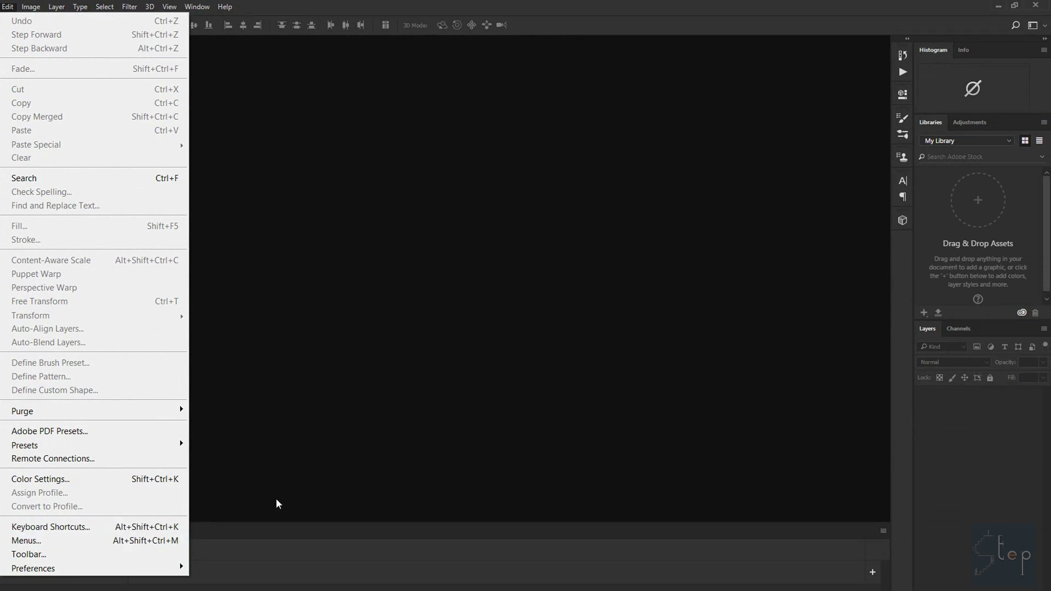
click(51, 526)
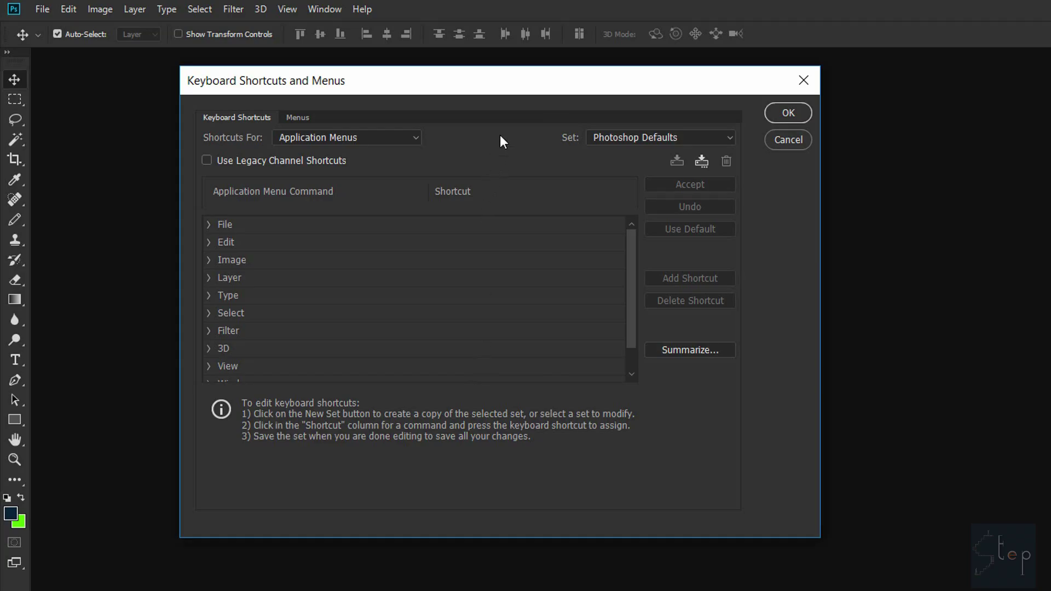
drag(525, 81, 644, 70)
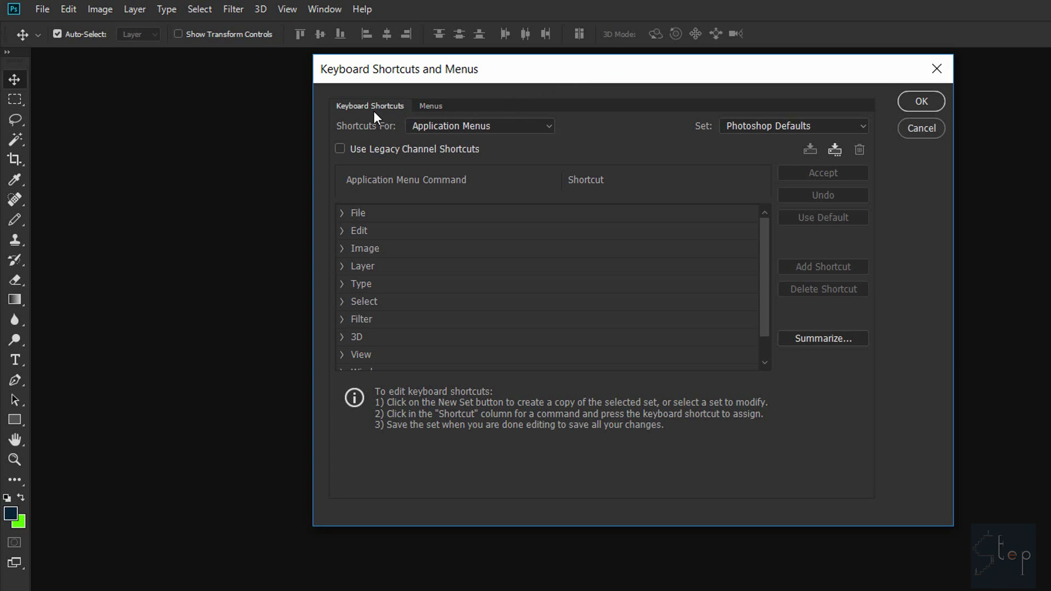
click(452, 126)
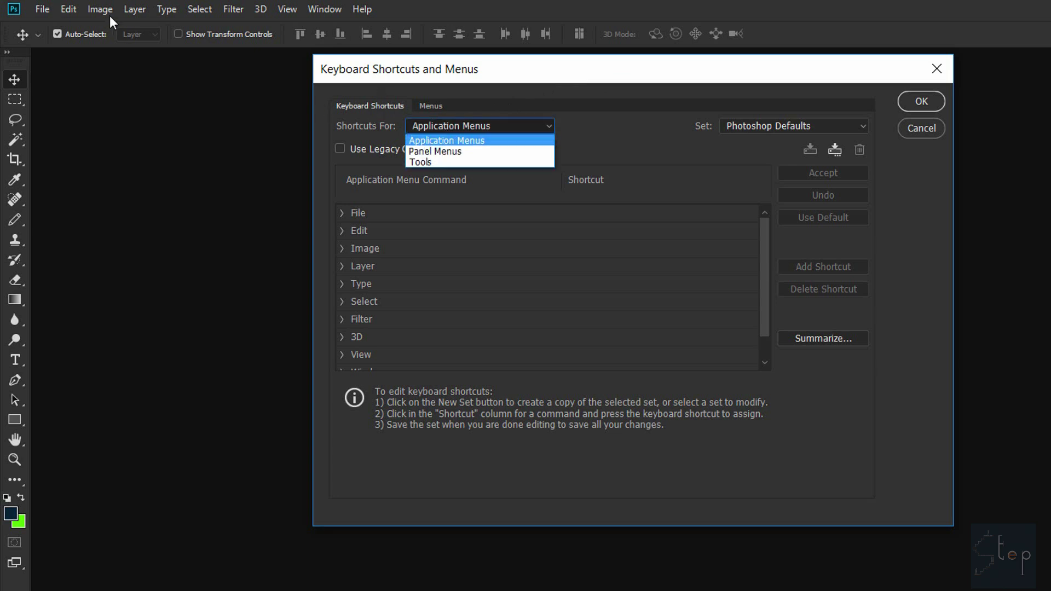
key(Down)
key(Down)
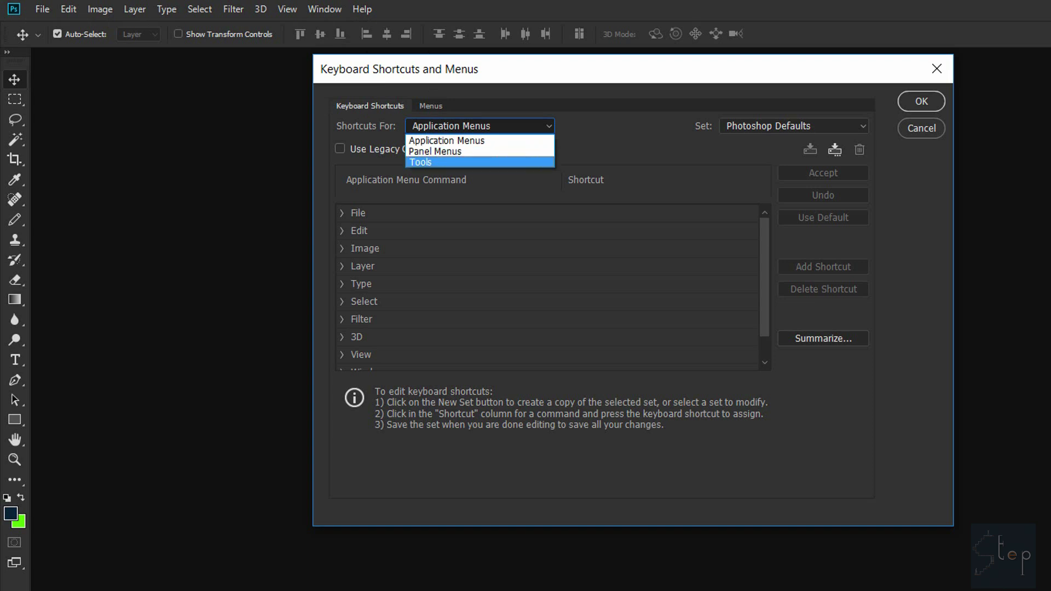
key(Up)
key(Up)
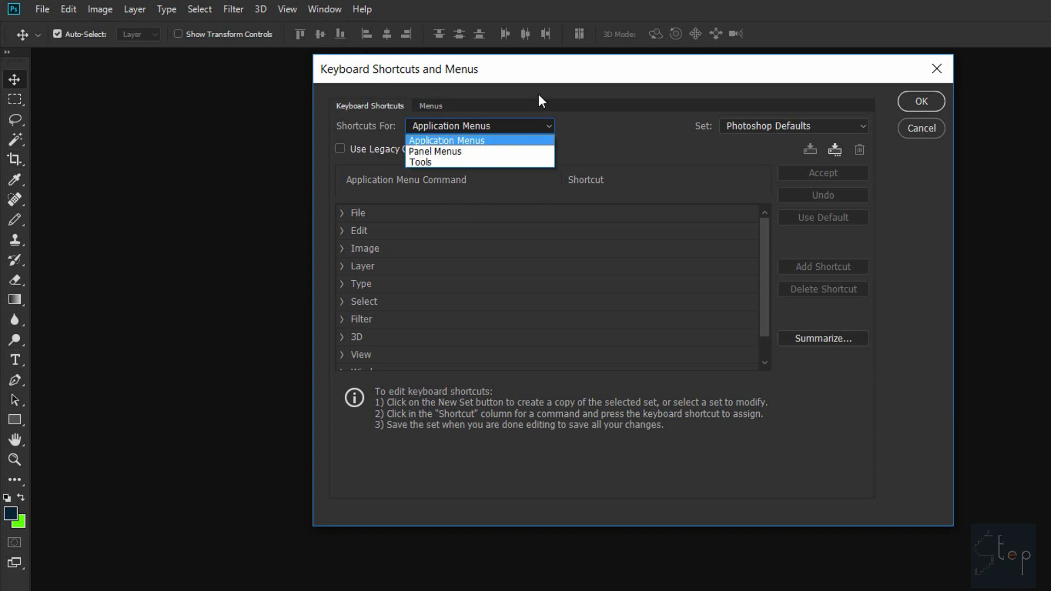
key(Return)
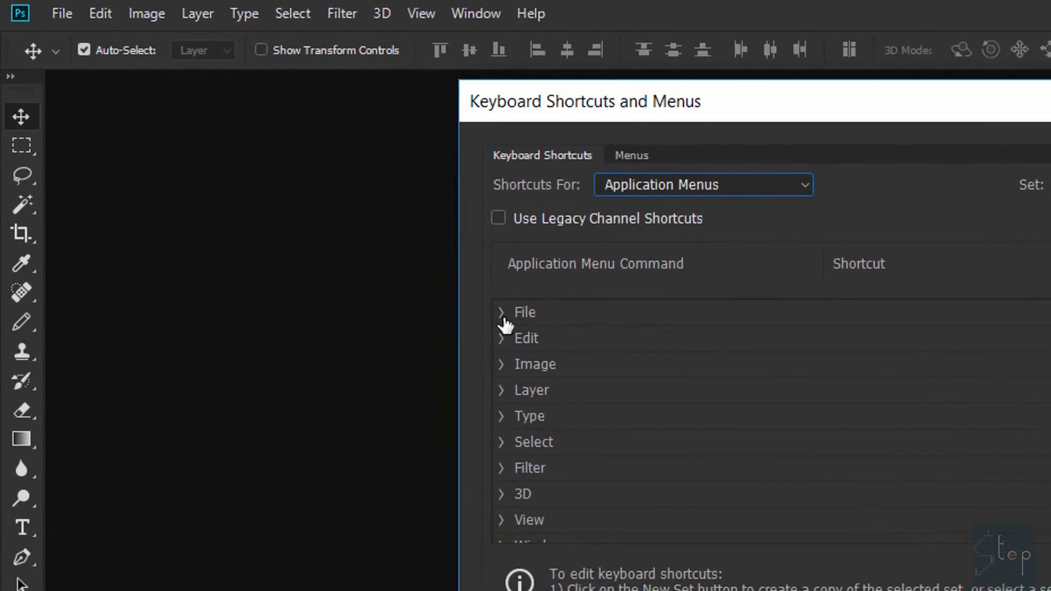
Step: Examine the shortcuts assigned to the File and Edit commands, collapsing each group when done
click(351, 216)
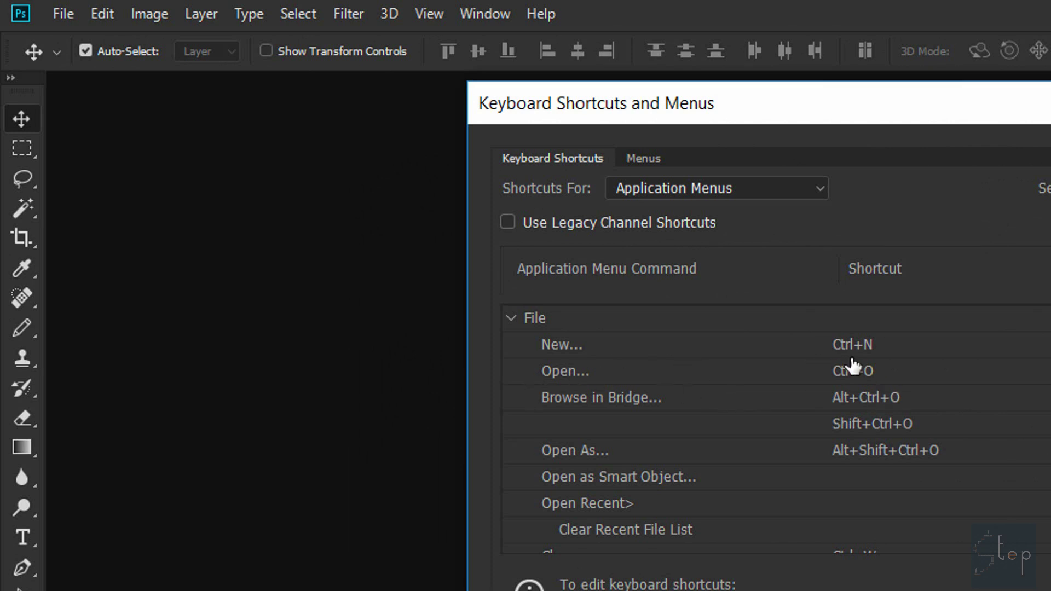
click(511, 321)
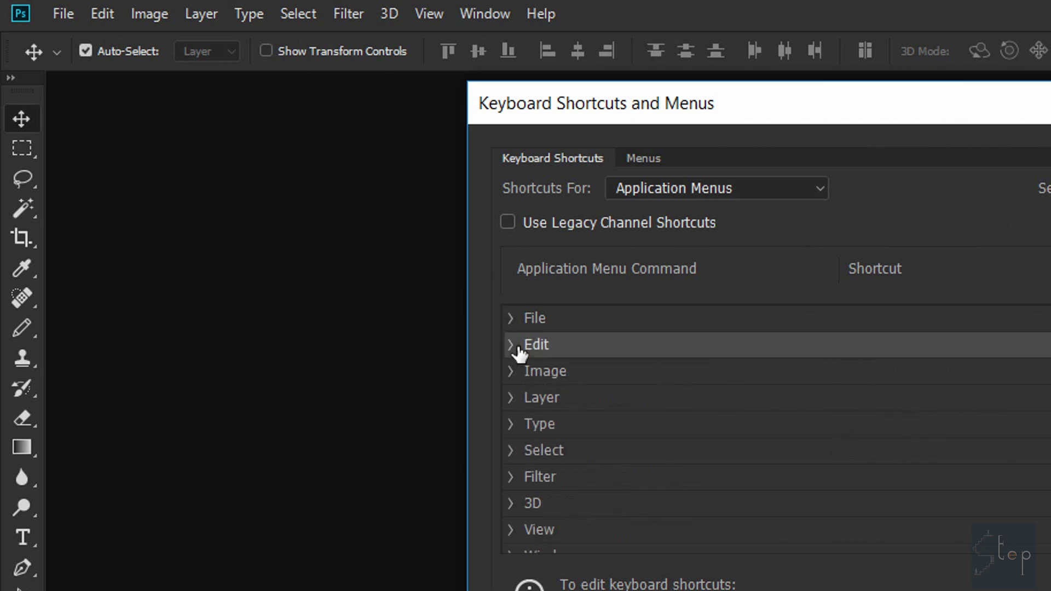
click(516, 348)
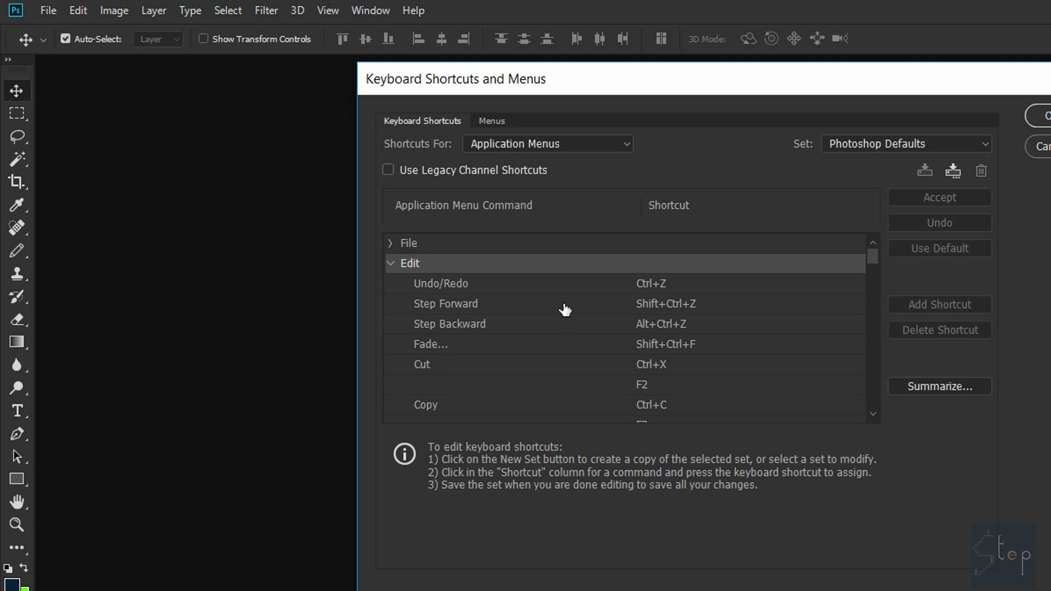
scroll(569, 311, down, 1)
scroll(562, 361, down, 1)
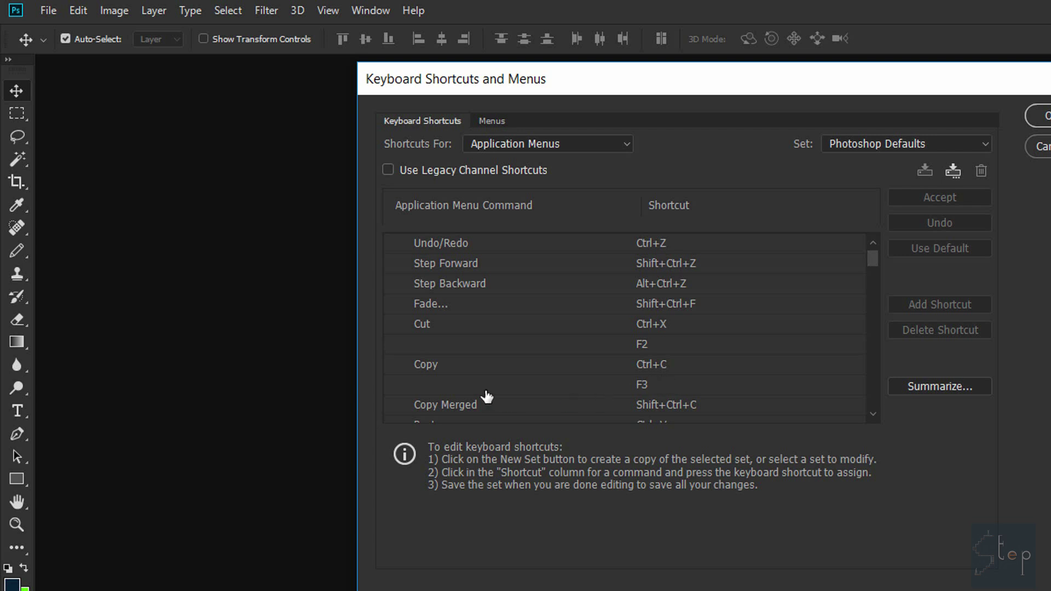
scroll(465, 382, down, 1)
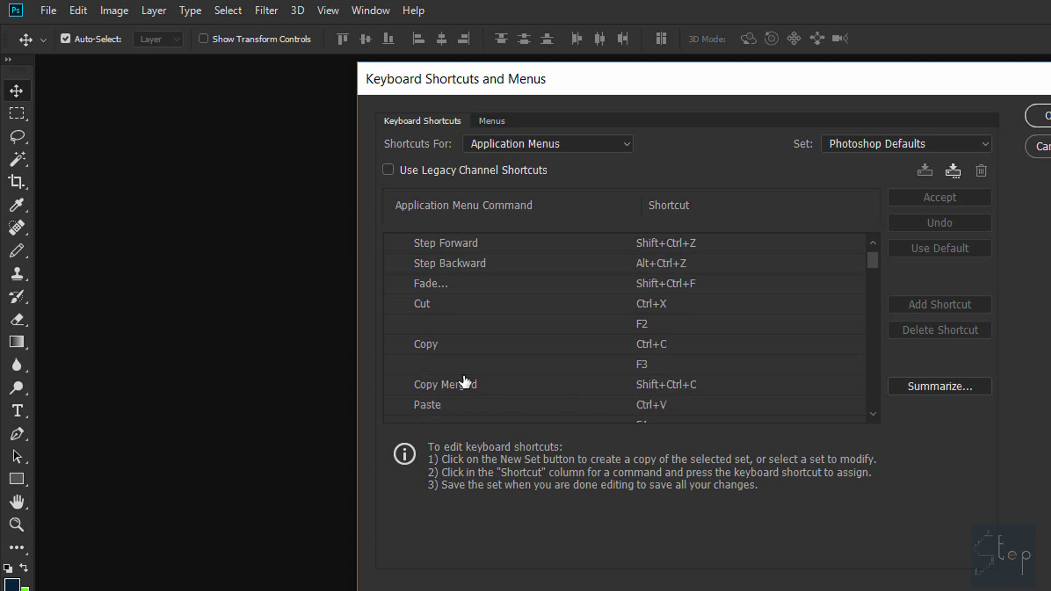
scroll(464, 377, down, 1)
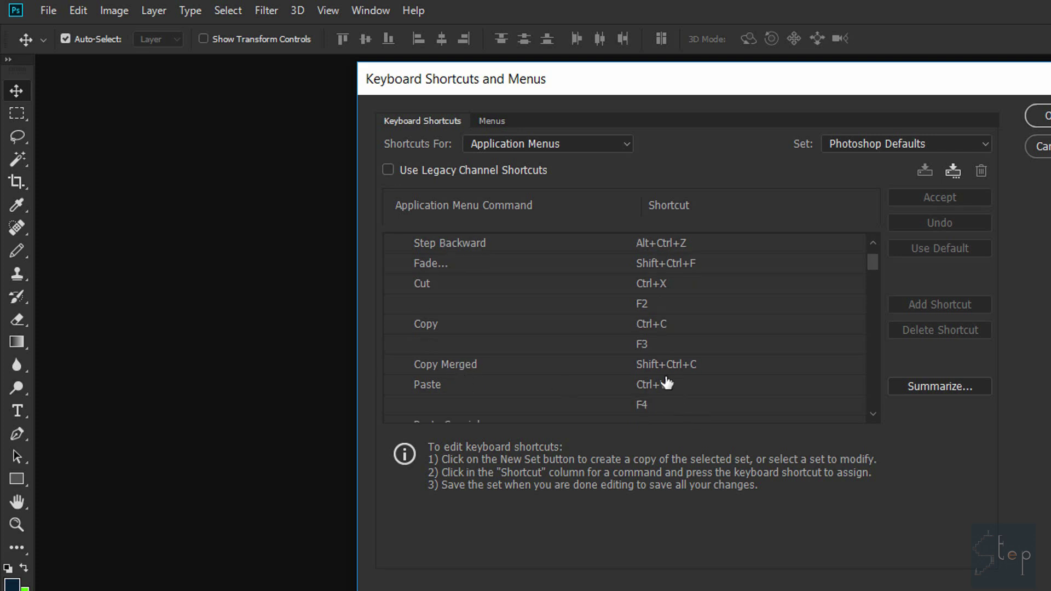
scroll(652, 359, down, 2)
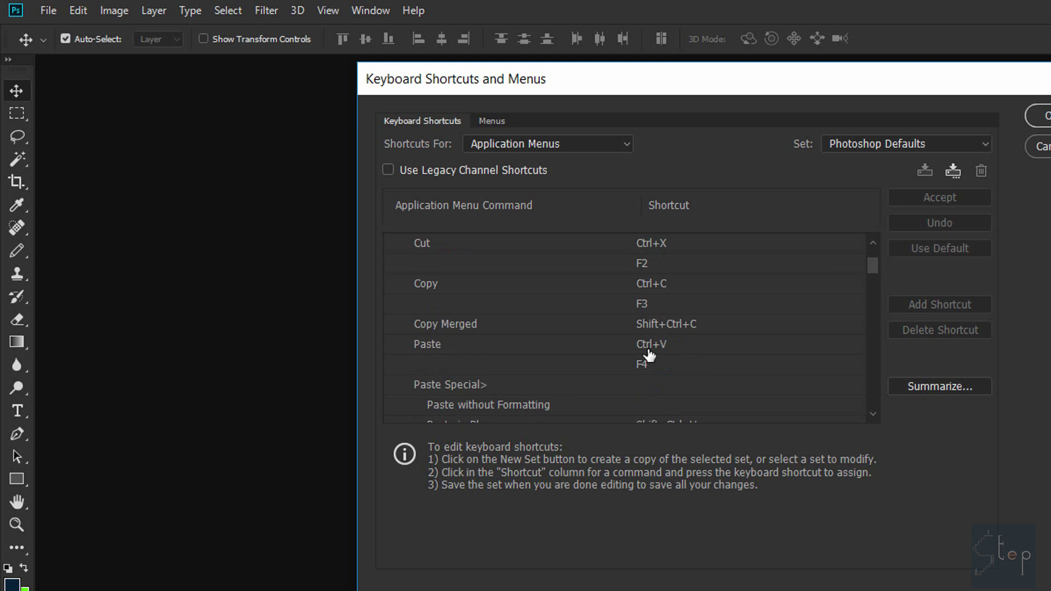
scroll(682, 405, up, 5)
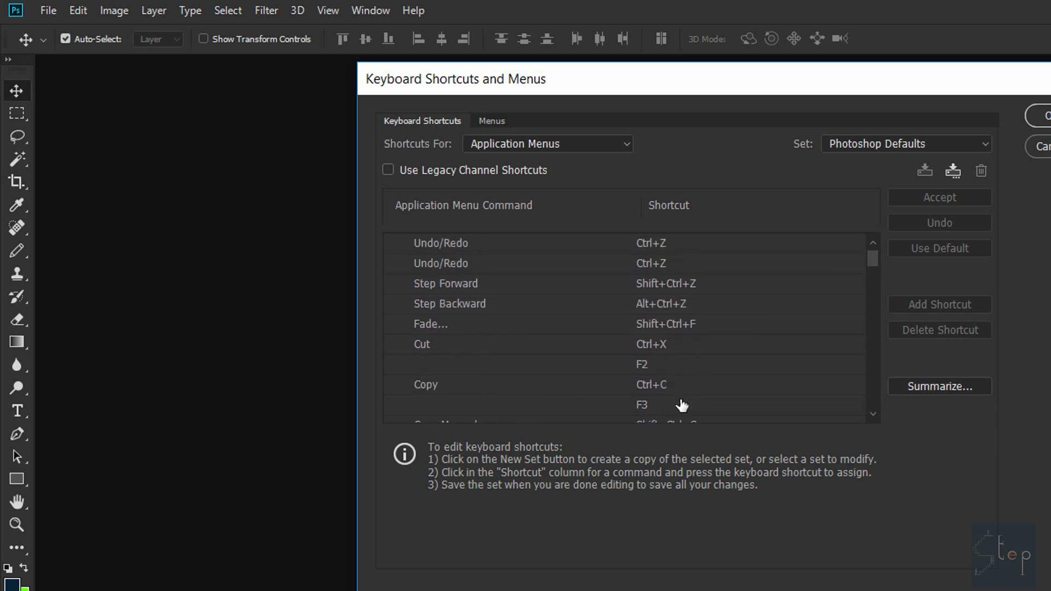
scroll(681, 405, up, 2)
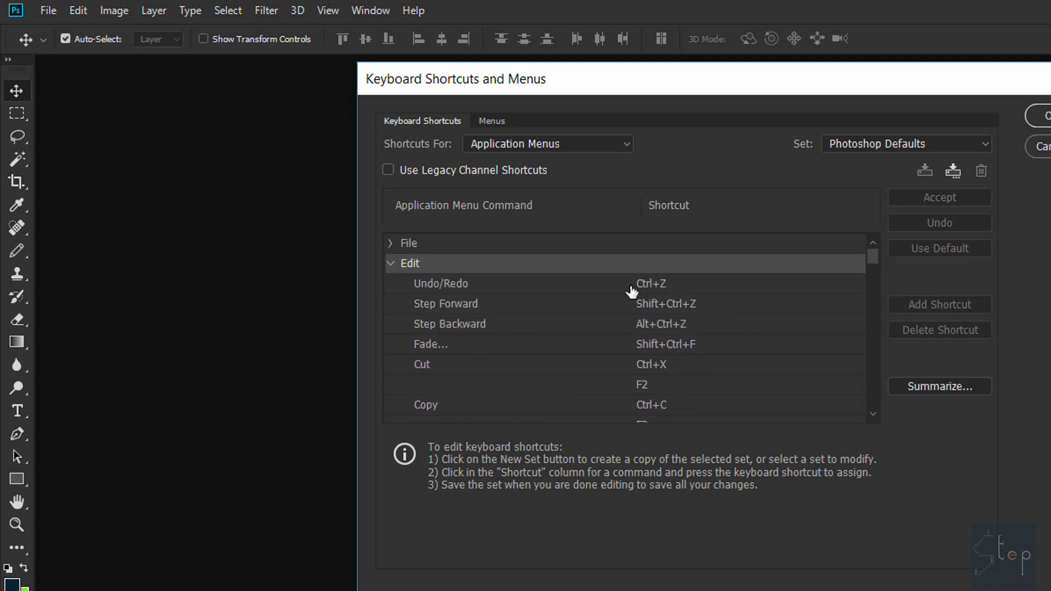
click(390, 263)
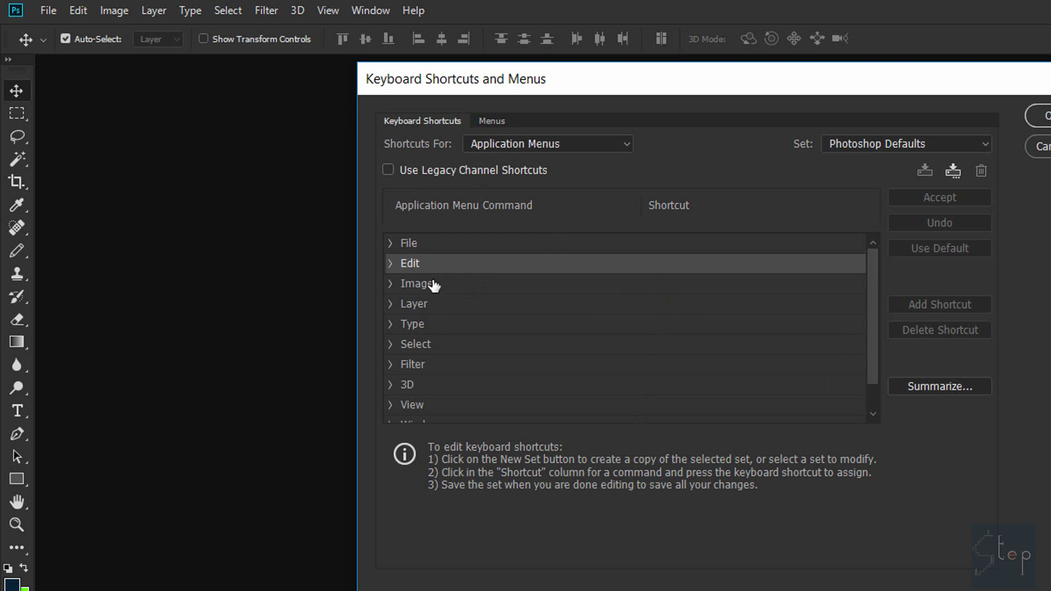
Step: Examine the shortcuts assigned to the Image and Select commands of the application menus
click(391, 287)
click(391, 286)
click(390, 345)
scroll(454, 368, down, 1)
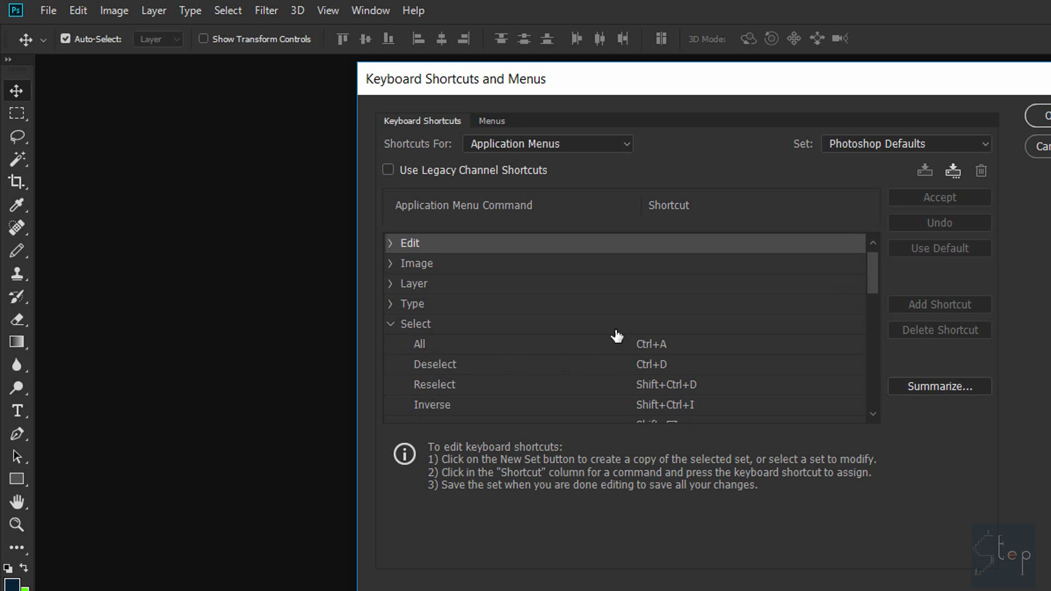
scroll(579, 293, down, 1)
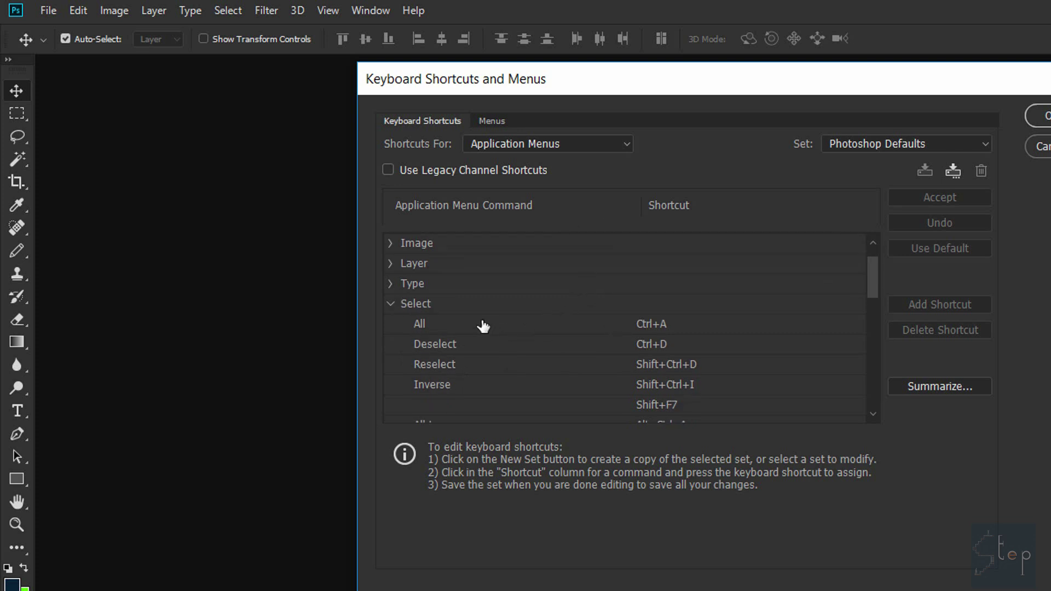
scroll(459, 342, up, 1)
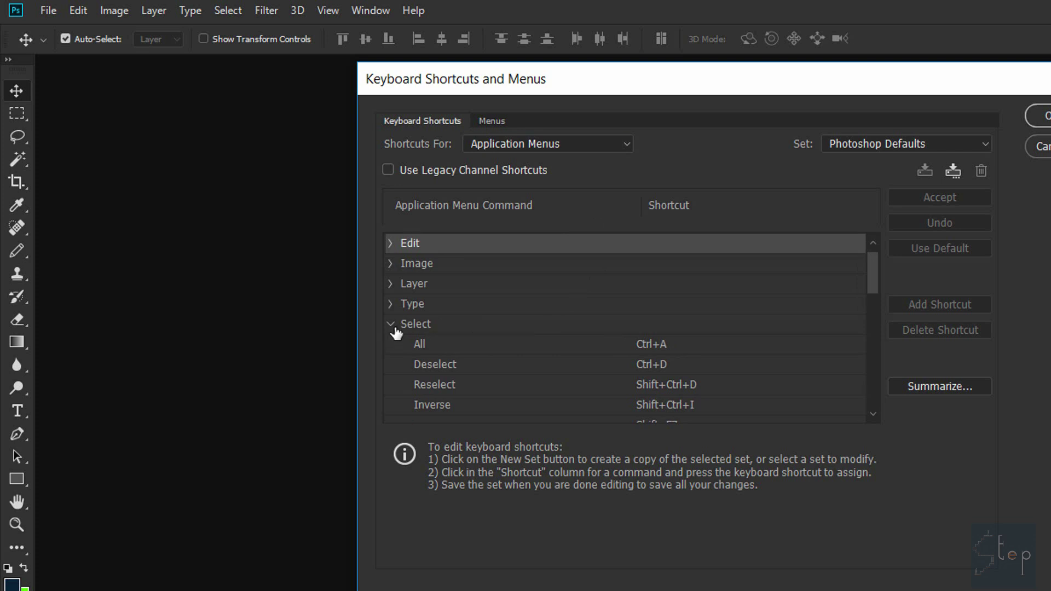
click(392, 331)
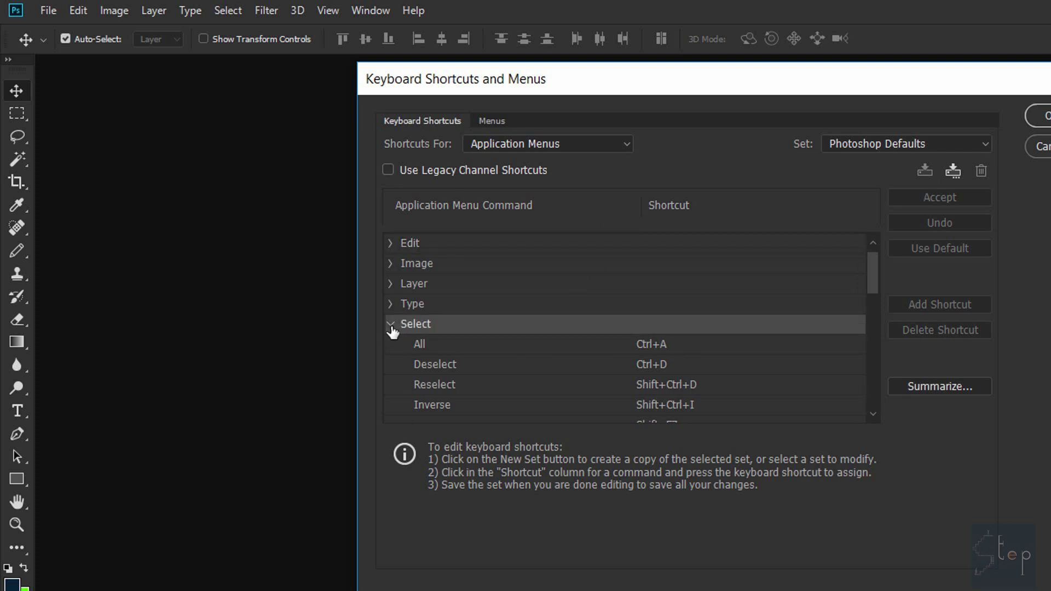
Step: Show the shortcuts for Panel Menus and examine those assigned to the Layers panel commands
click(514, 141)
click(504, 172)
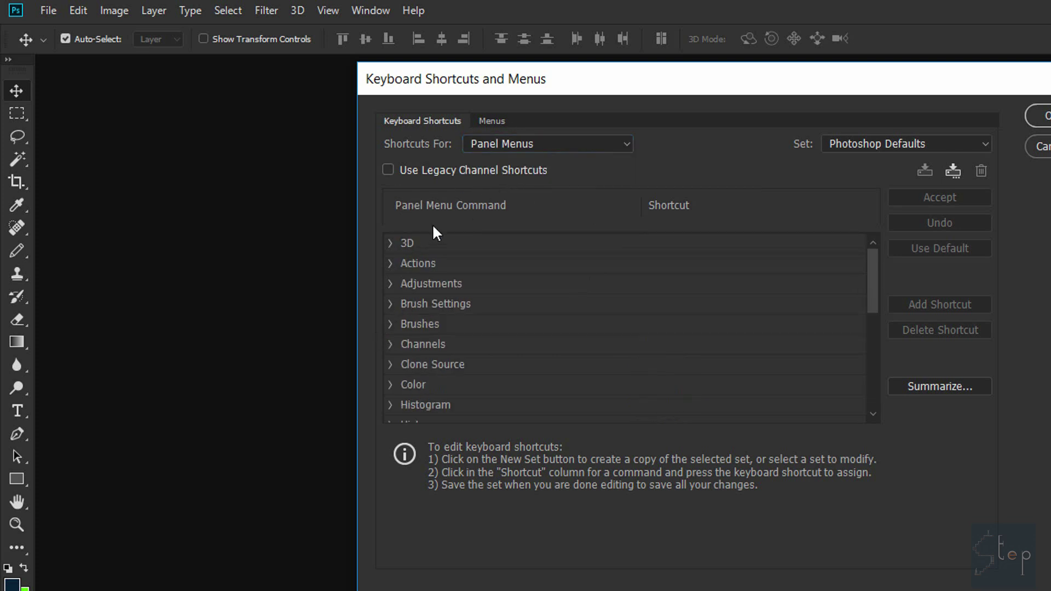
scroll(419, 318, down, 1)
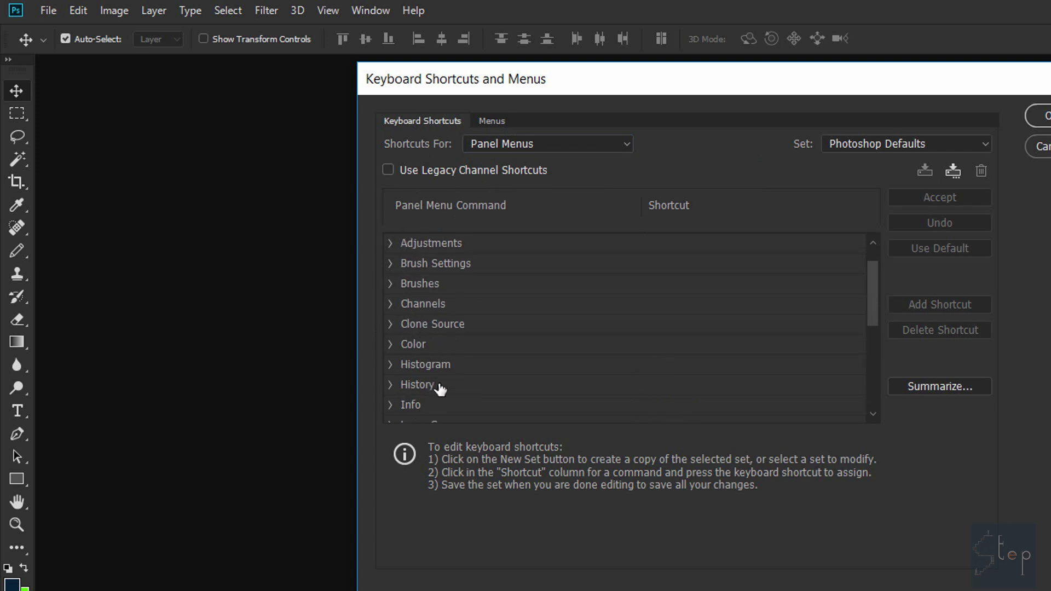
scroll(436, 363, down, 2)
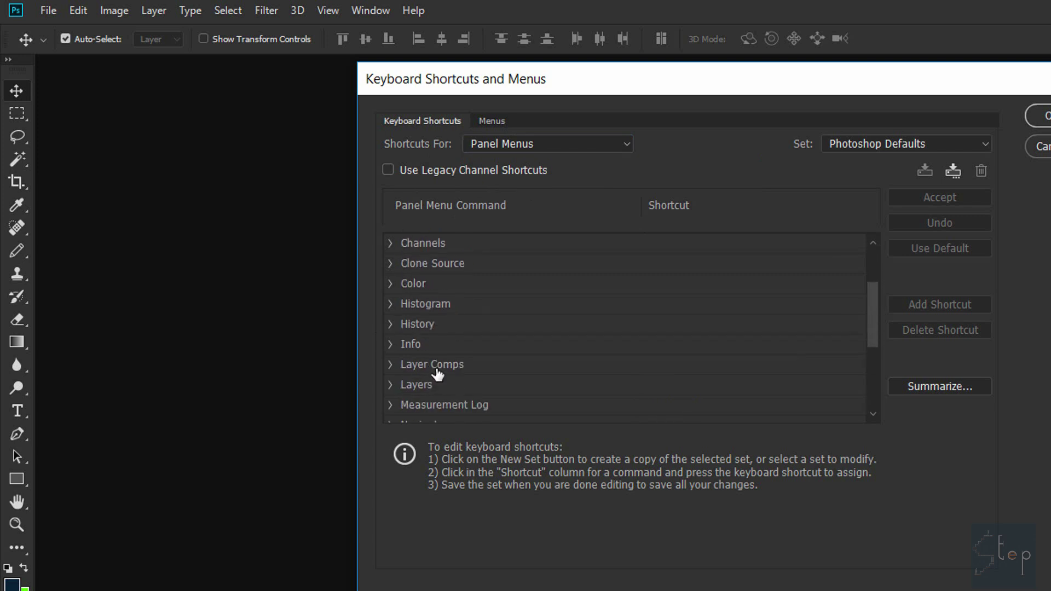
click(390, 385)
scroll(440, 396, down, 1)
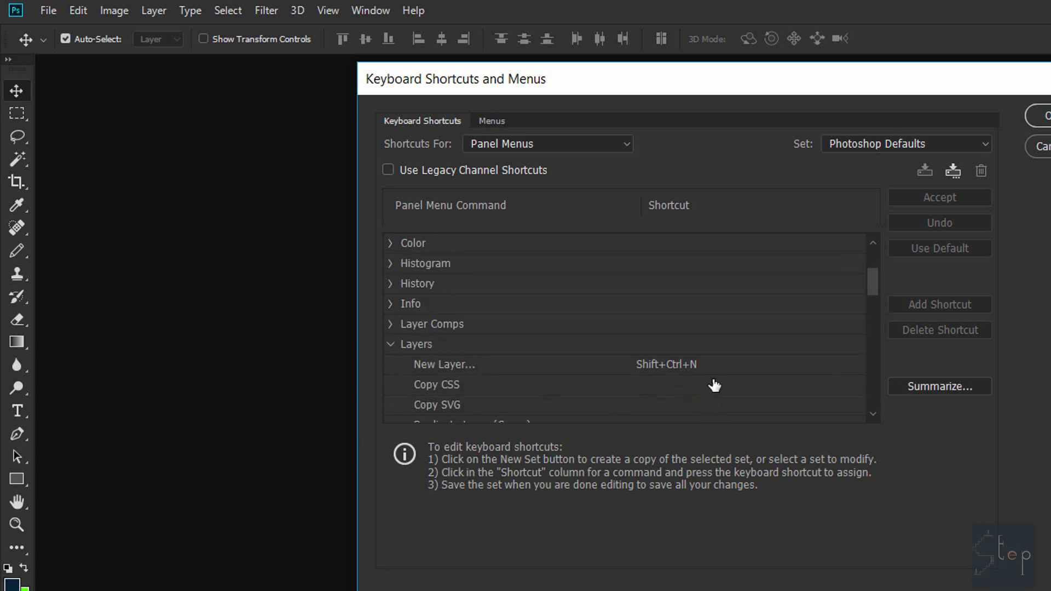
scroll(715, 386, down, 3)
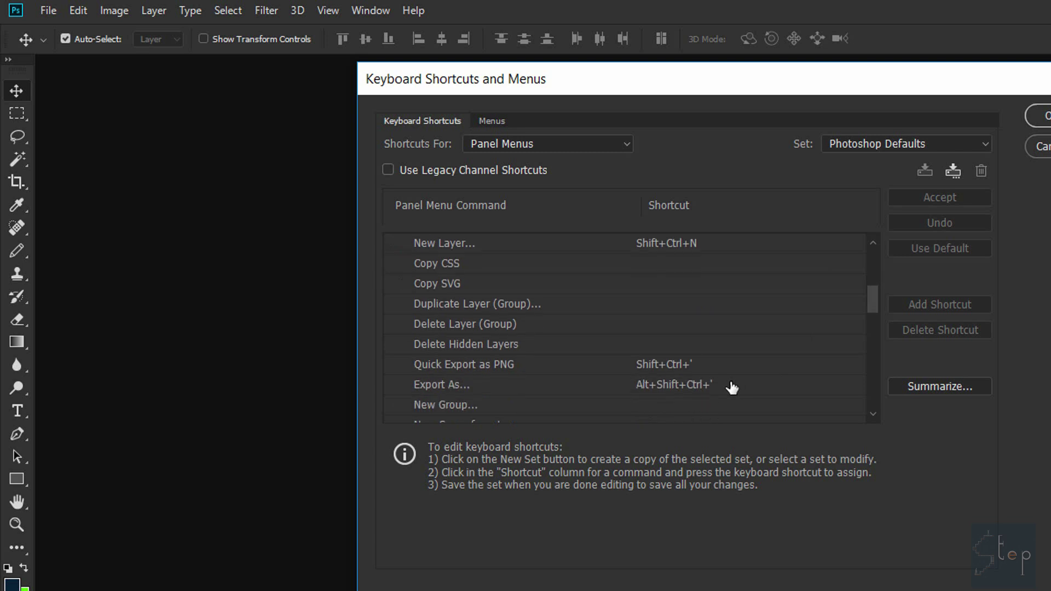
scroll(731, 388, down, 3)
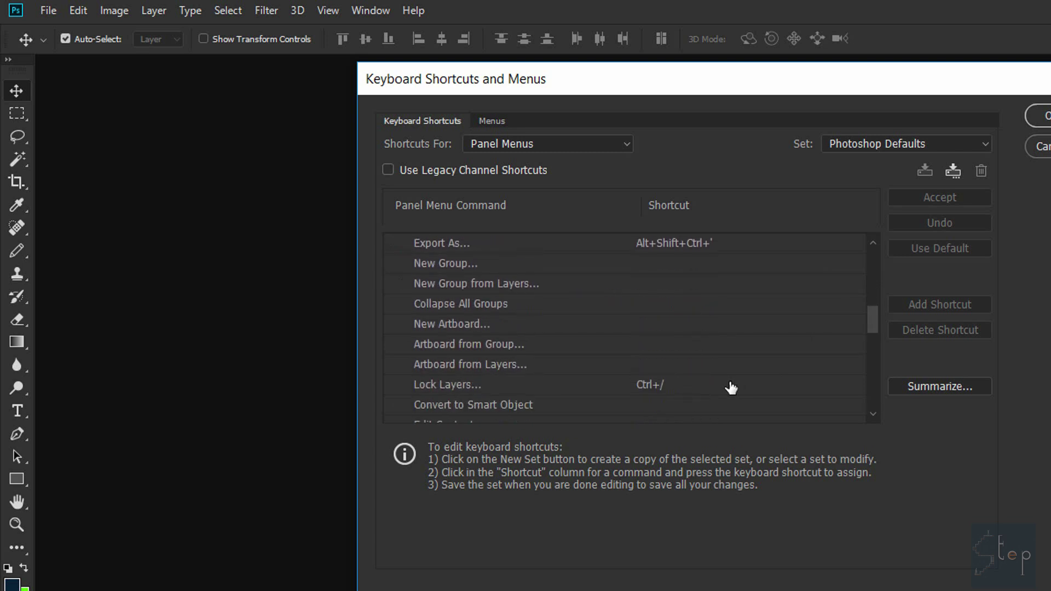
scroll(732, 388, down, 3)
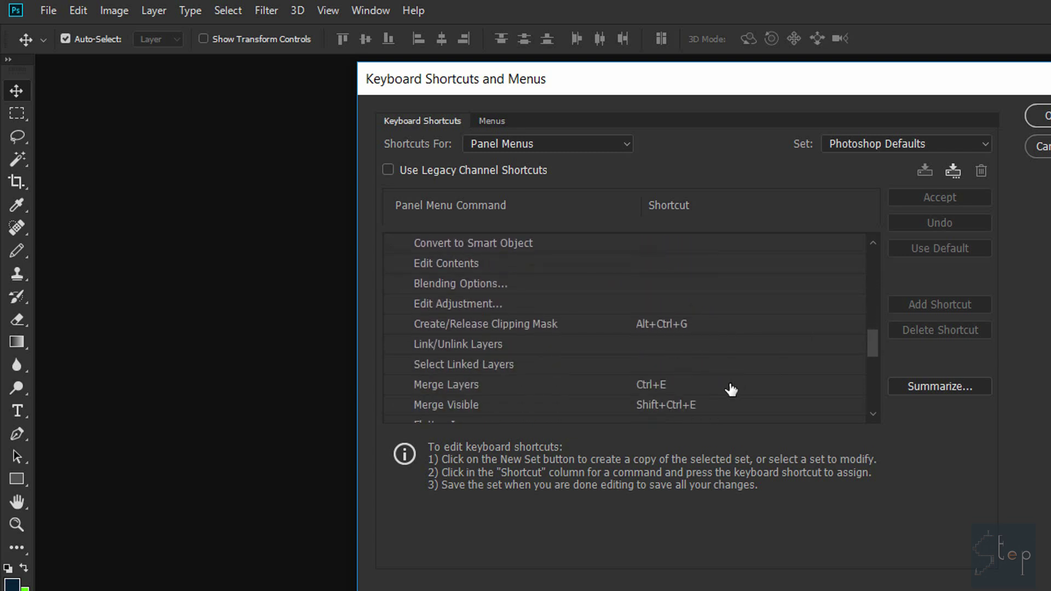
scroll(681, 393, down, 1)
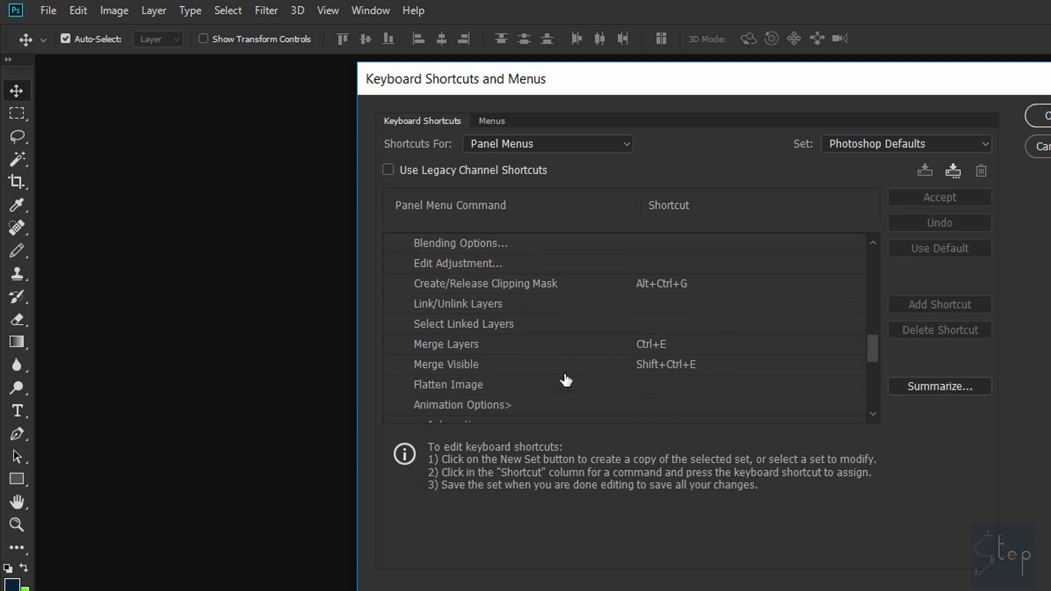
scroll(617, 342, up, 5)
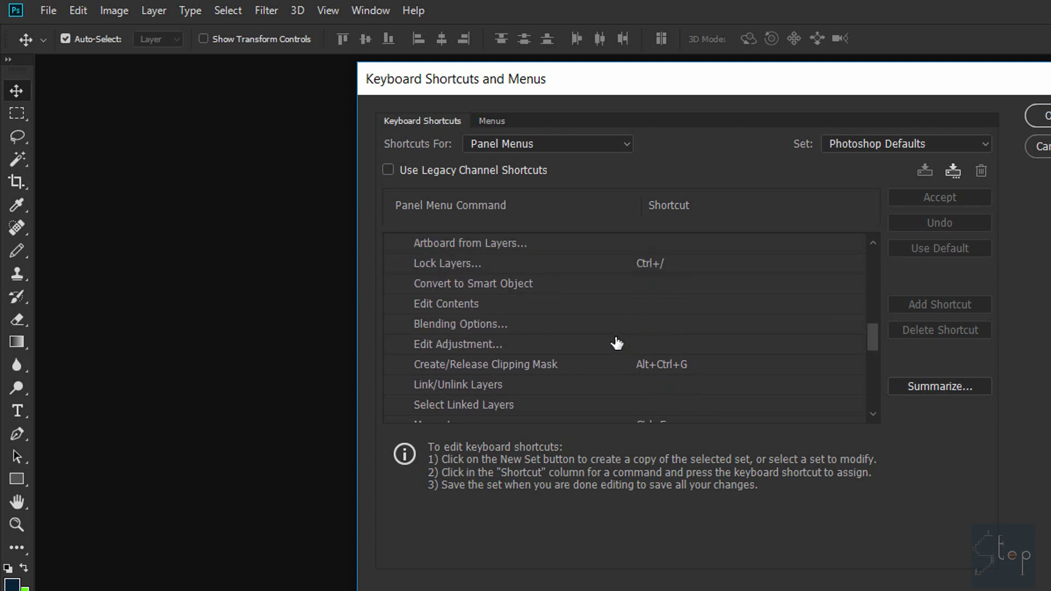
Step: Show the shortcuts for Tools, review the keys assigned to them, and close the shortcut settings
click(557, 146)
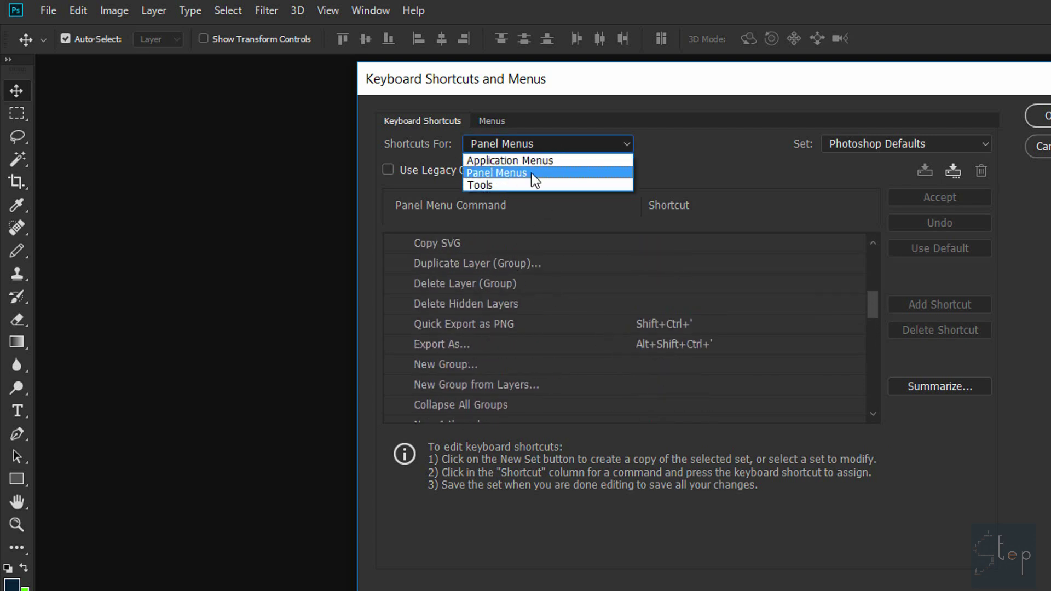
click(522, 184)
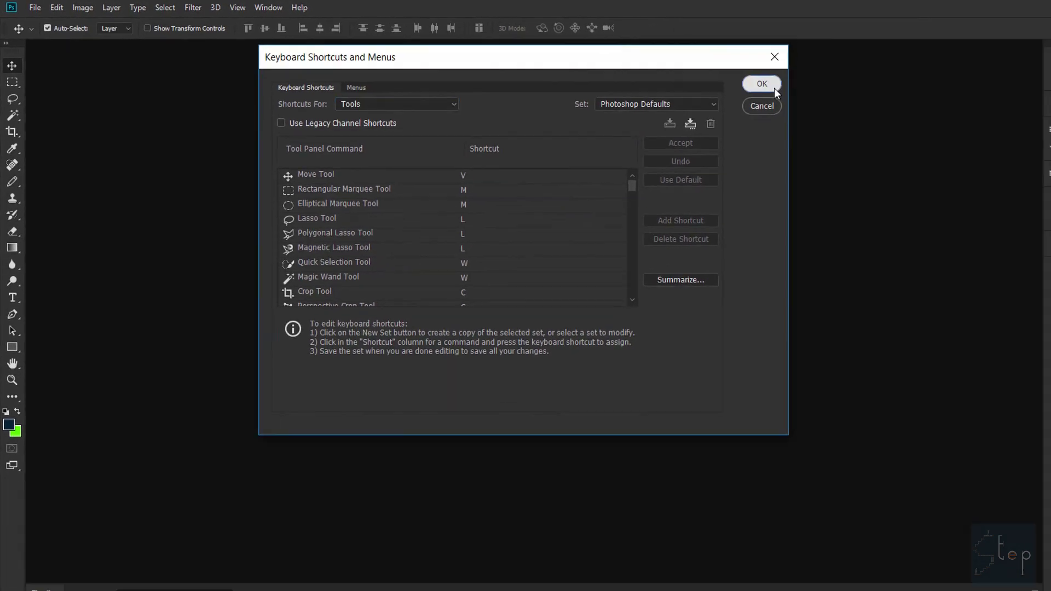
click(1040, 116)
click(112, 17)
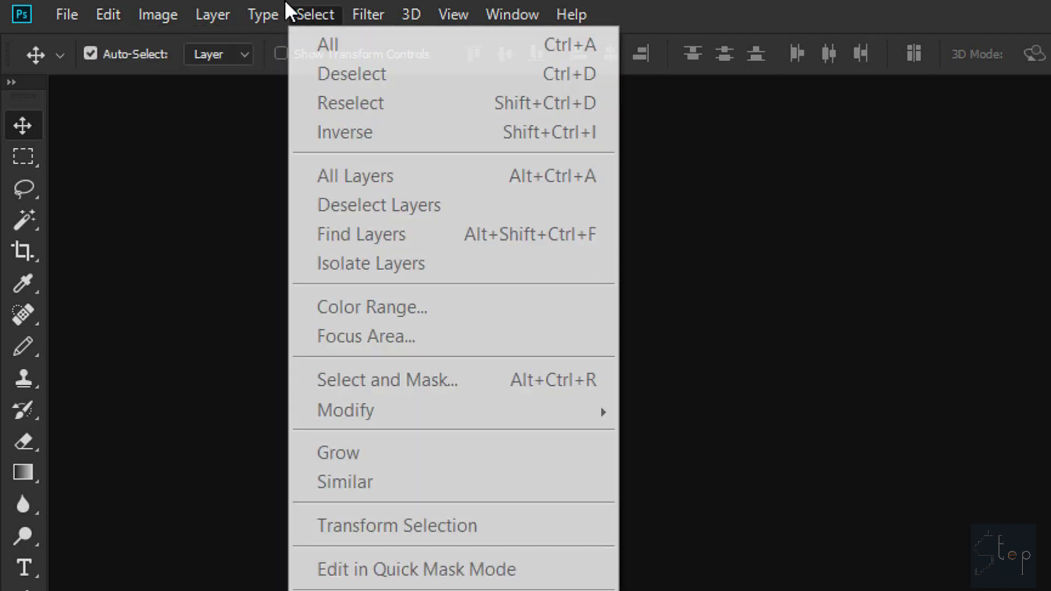
mouse_move(172, 18)
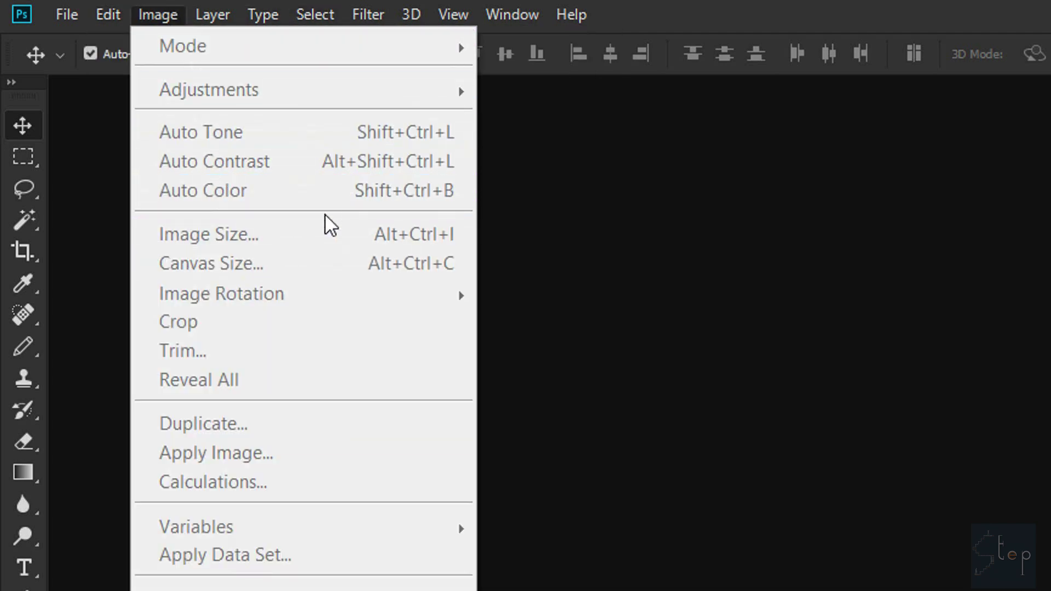
click(733, 257)
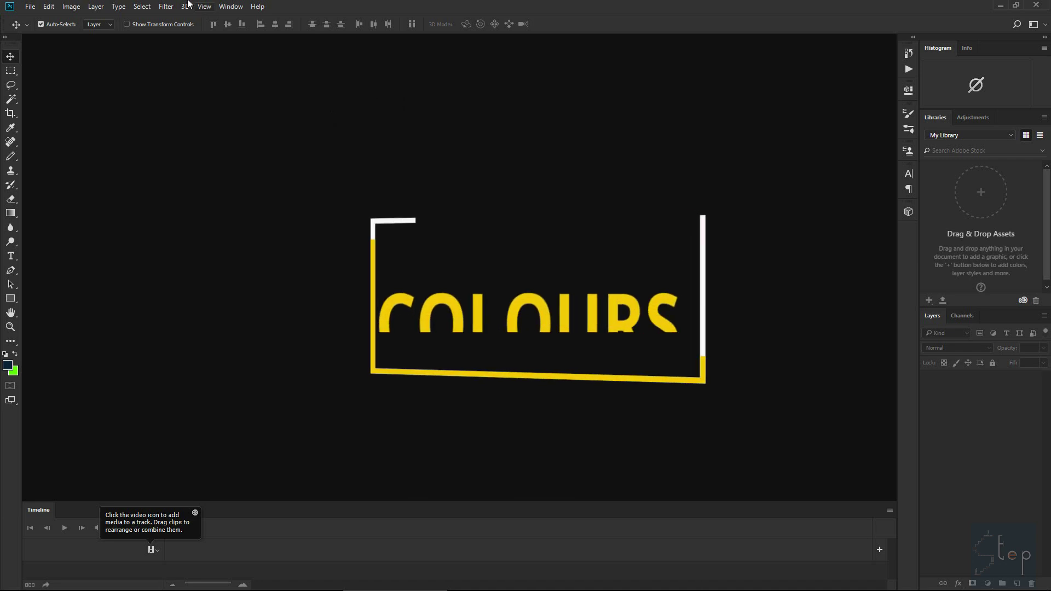
click(165, 6)
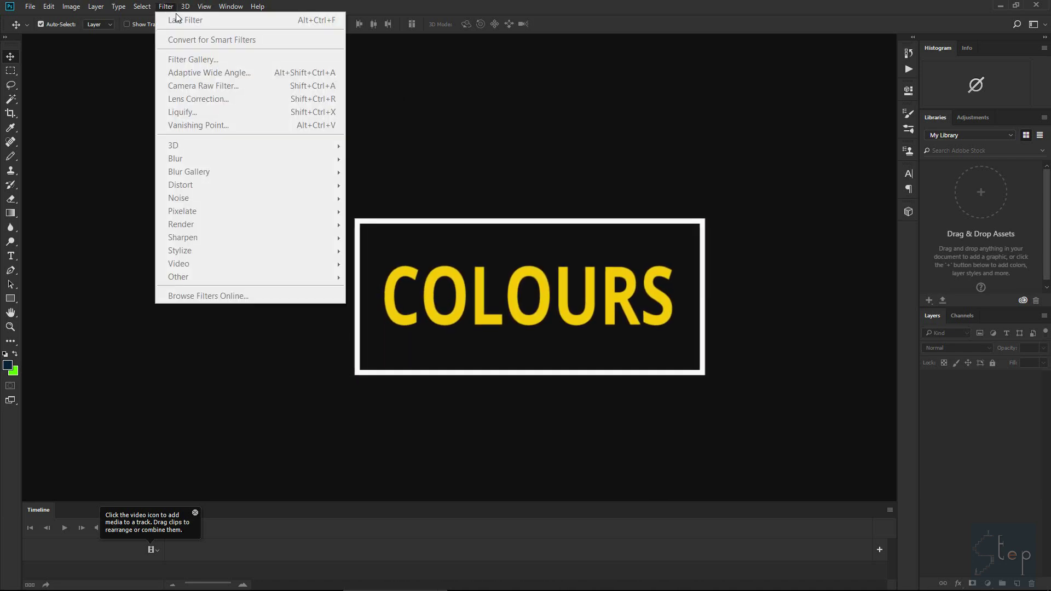
click(30, 6)
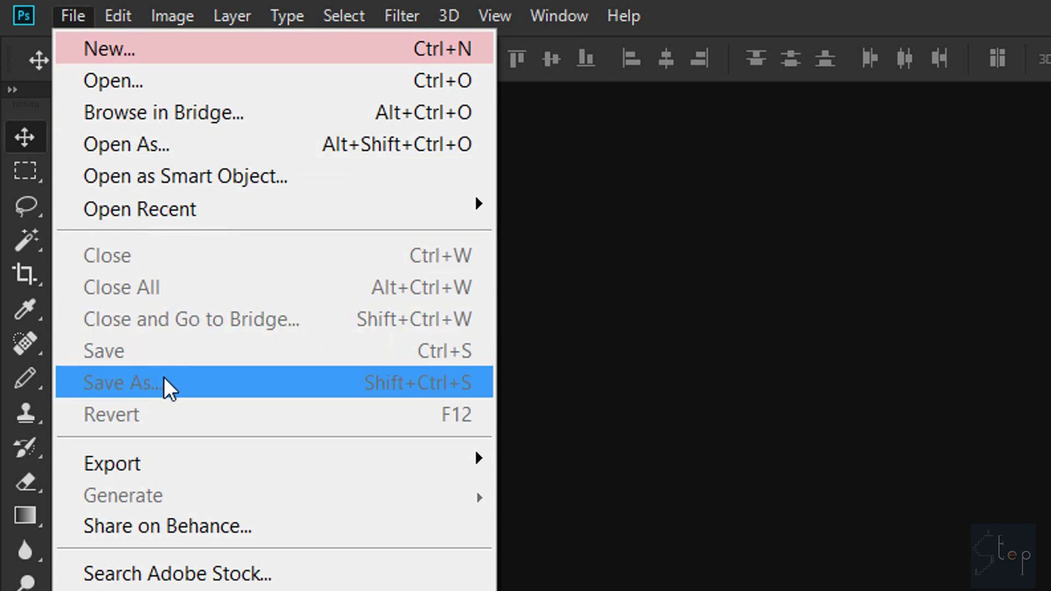
mouse_move(176, 23)
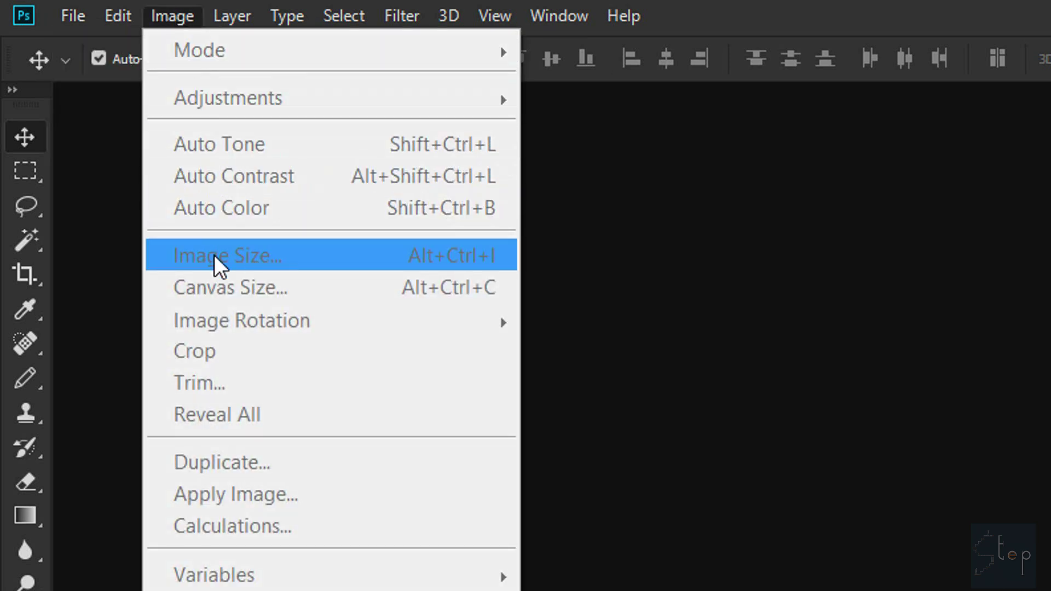
mouse_move(251, 19)
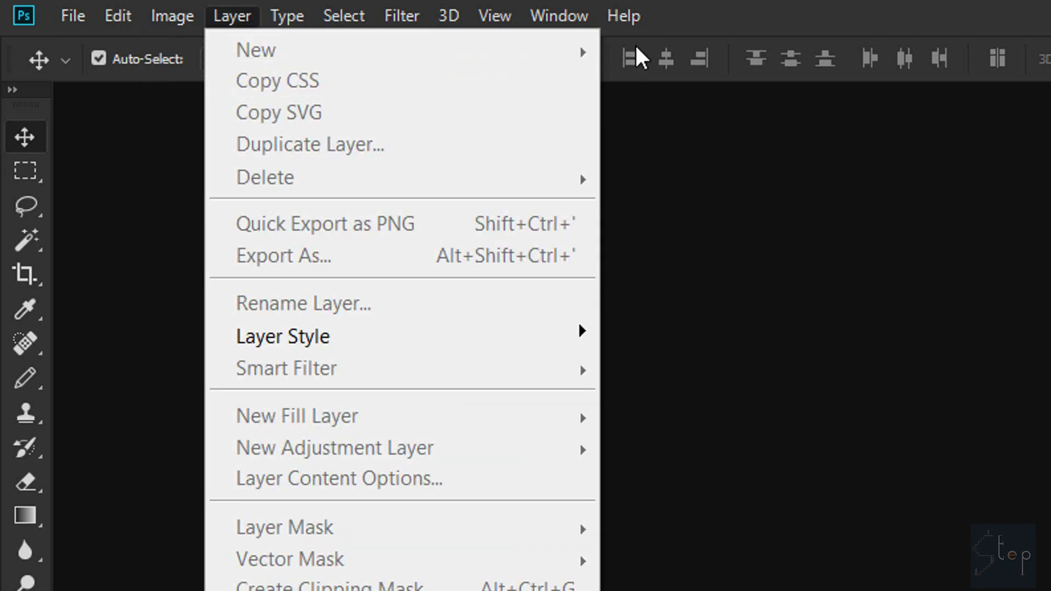
Step: Hide the New command of the File menu in the application menu customization, apply it, and check the File menu
mouse_move(118, 16)
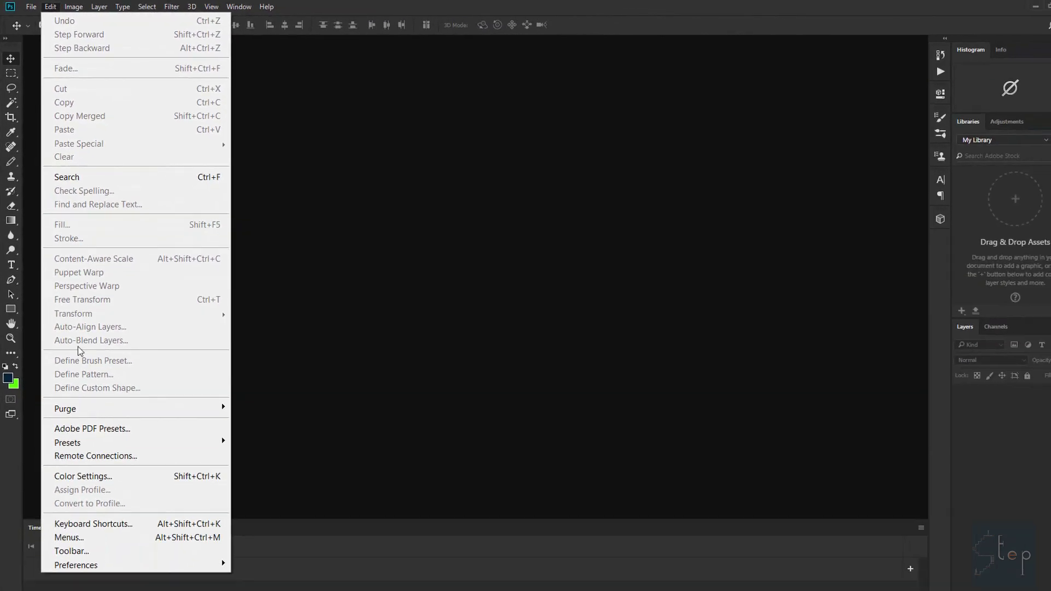
click(90, 525)
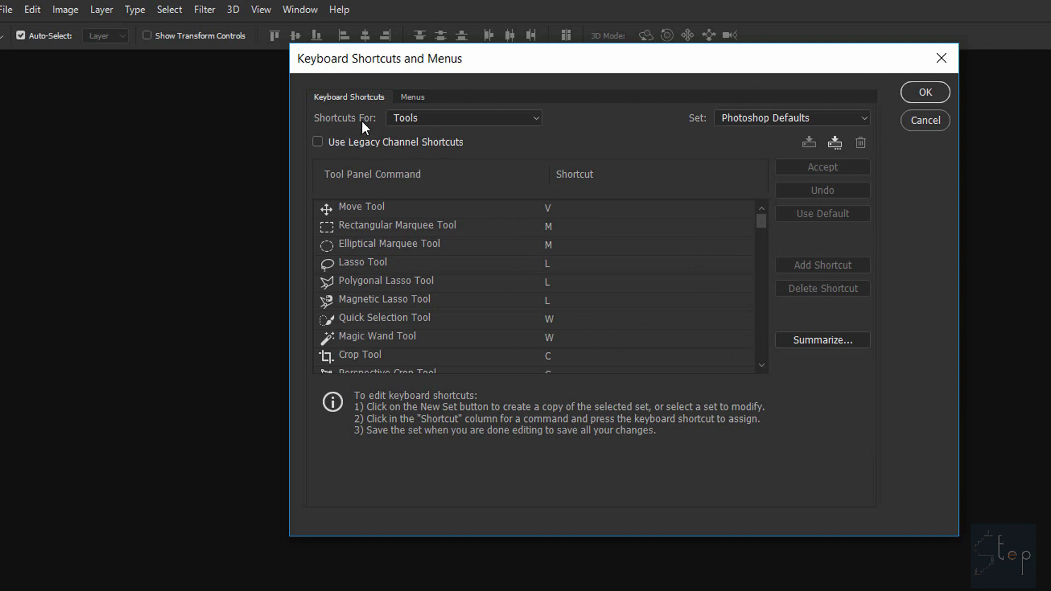
click(412, 96)
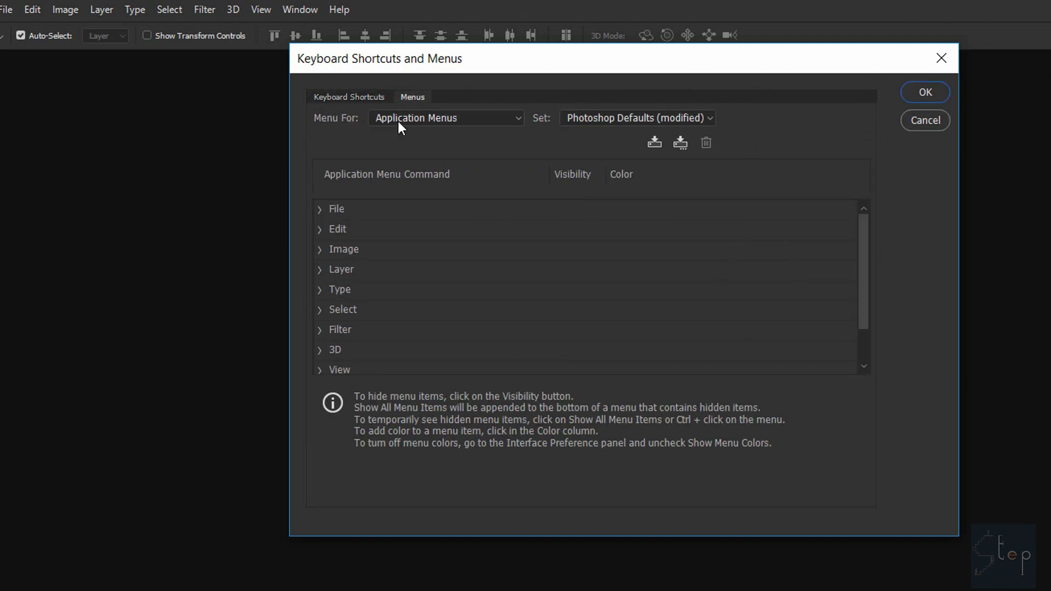
click(326, 208)
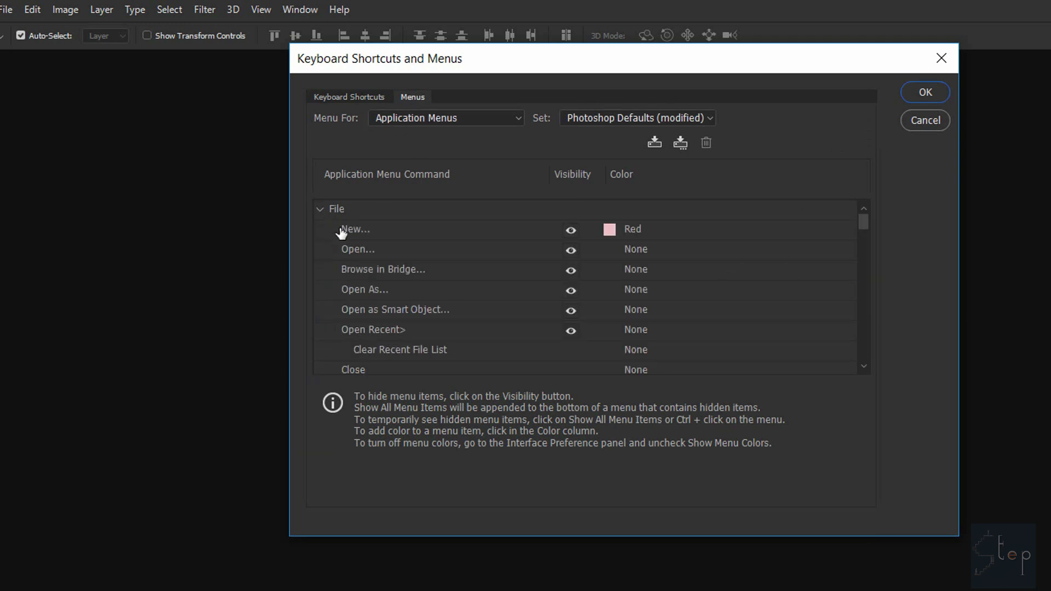
click(571, 230)
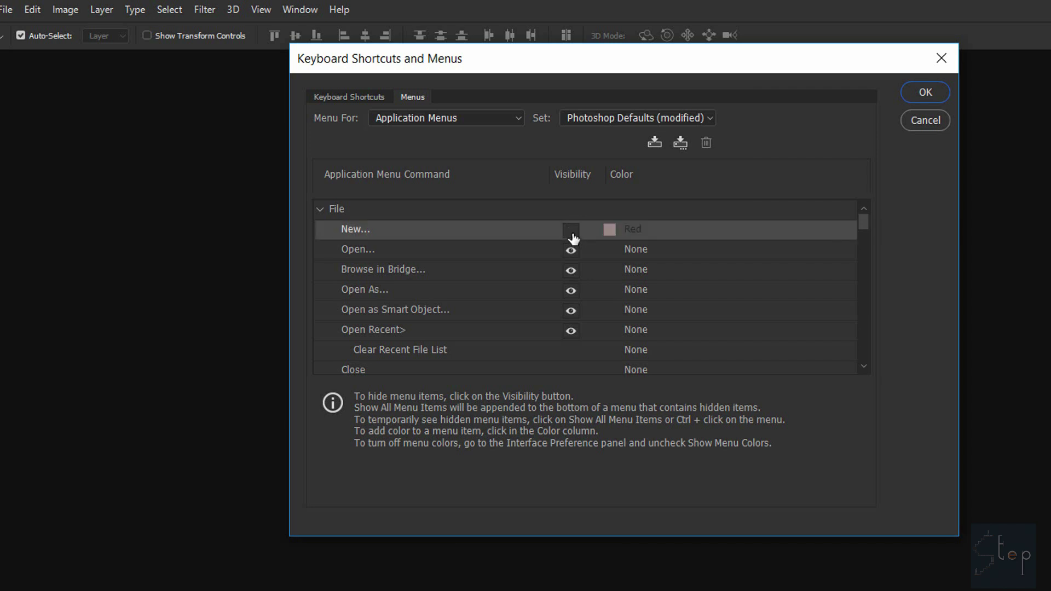
click(925, 92)
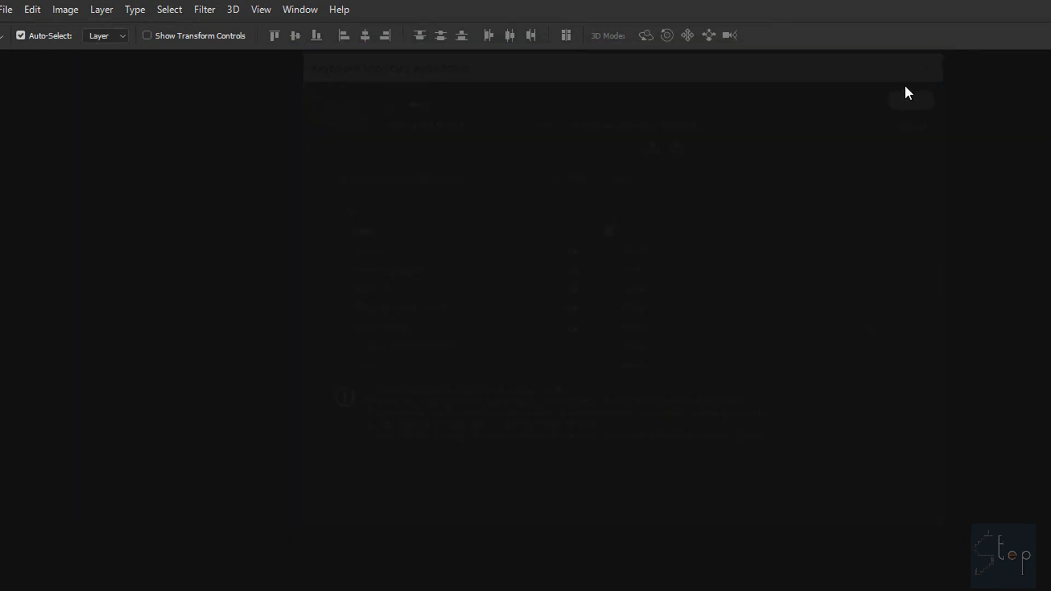
click(6, 10)
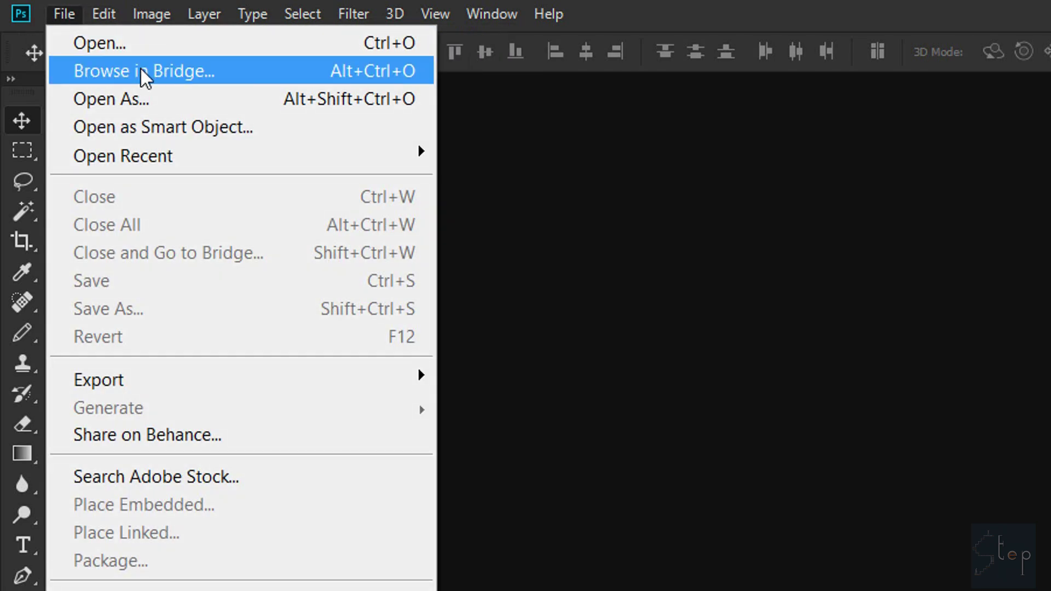
Step: Make the New command of the File menu visible again in the menu customization and check the File menu
click(101, 17)
click(100, 15)
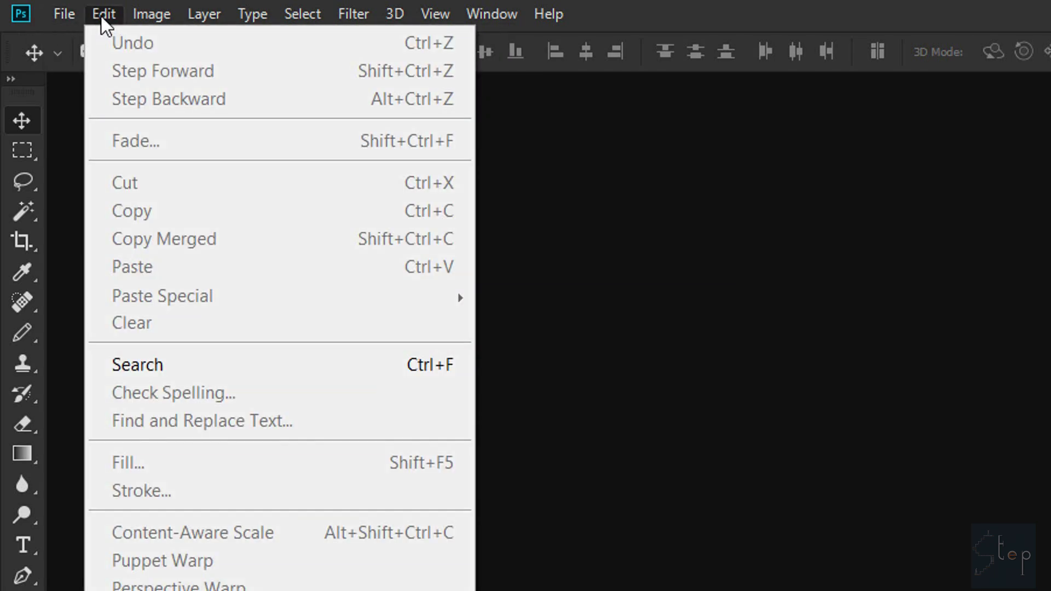
key(ctrl+alt+shift+k)
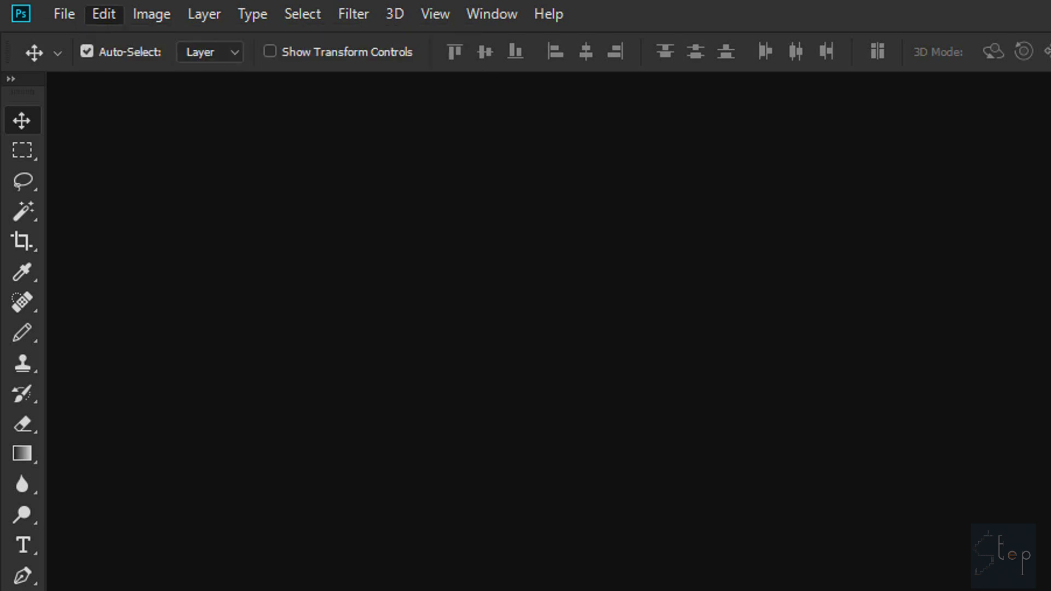
click(646, 139)
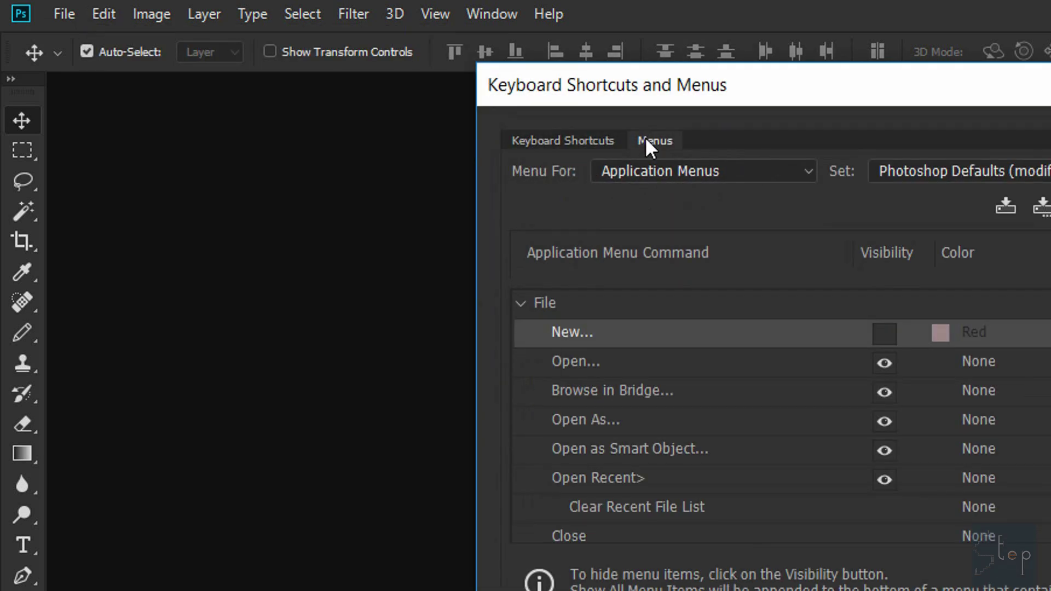
click(885, 334)
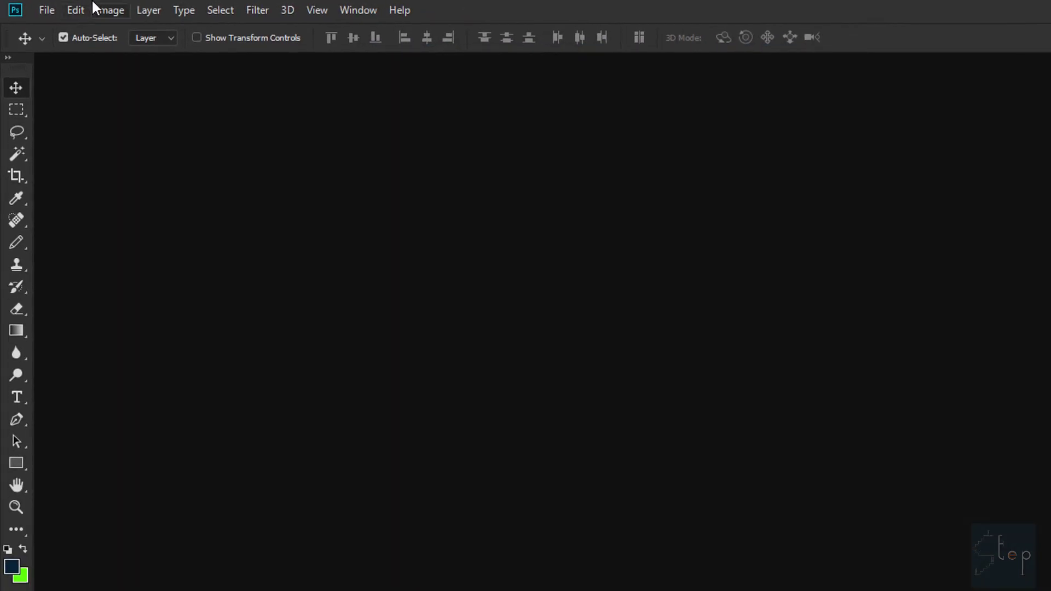
click(64, 13)
Step: Reopen the menu customization for application menus and set the color of the File menu's New command to Green
click(76, 13)
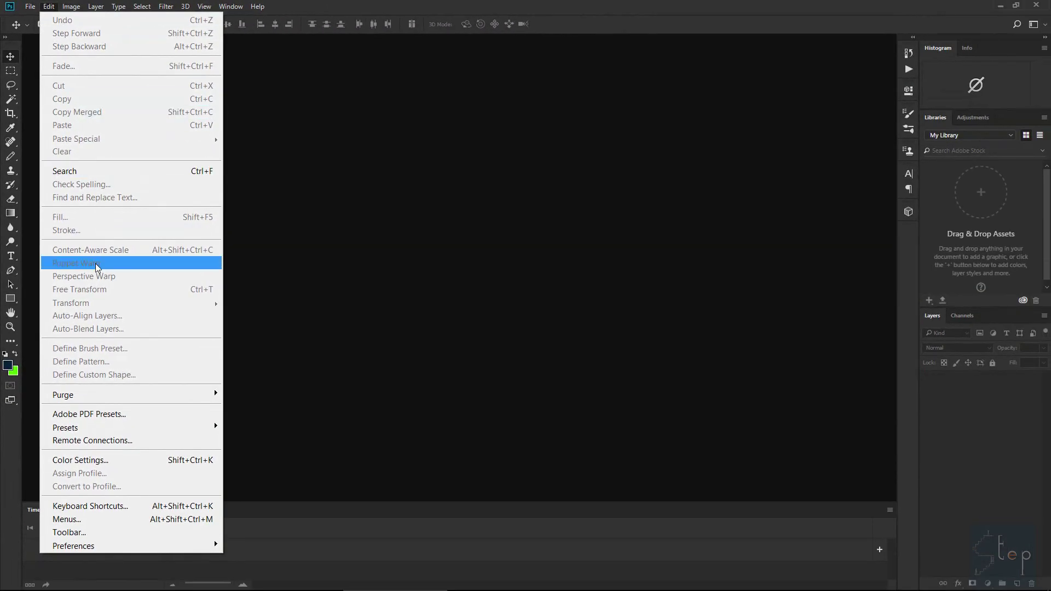
click(107, 507)
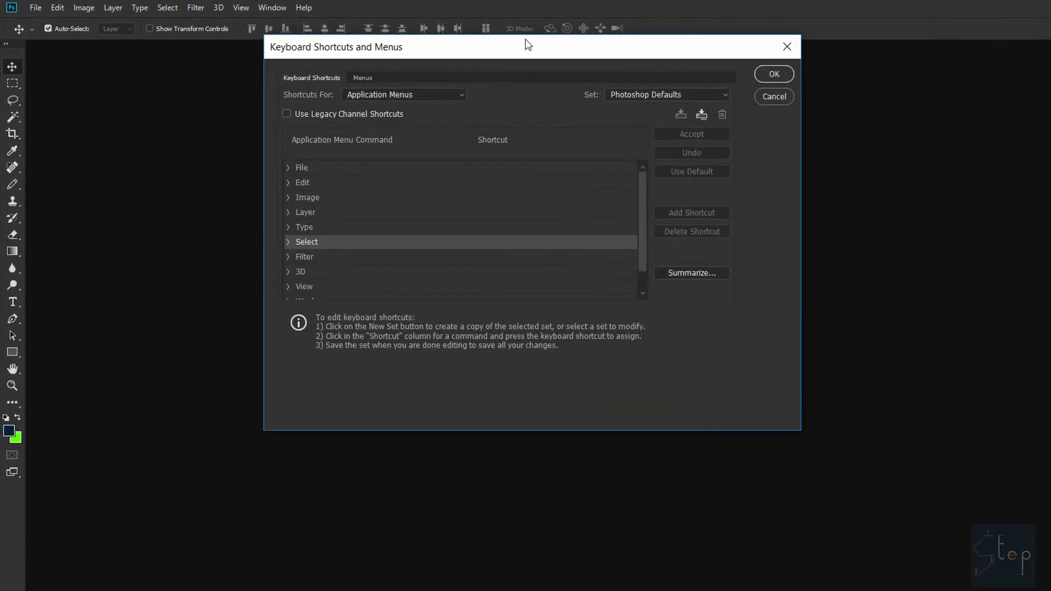
click(352, 206)
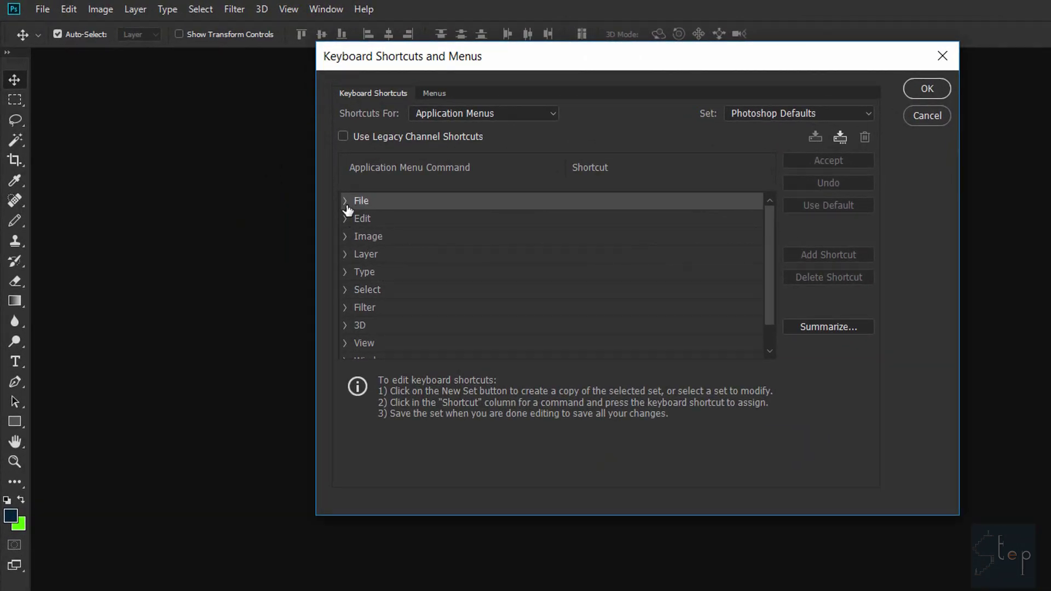
click(345, 201)
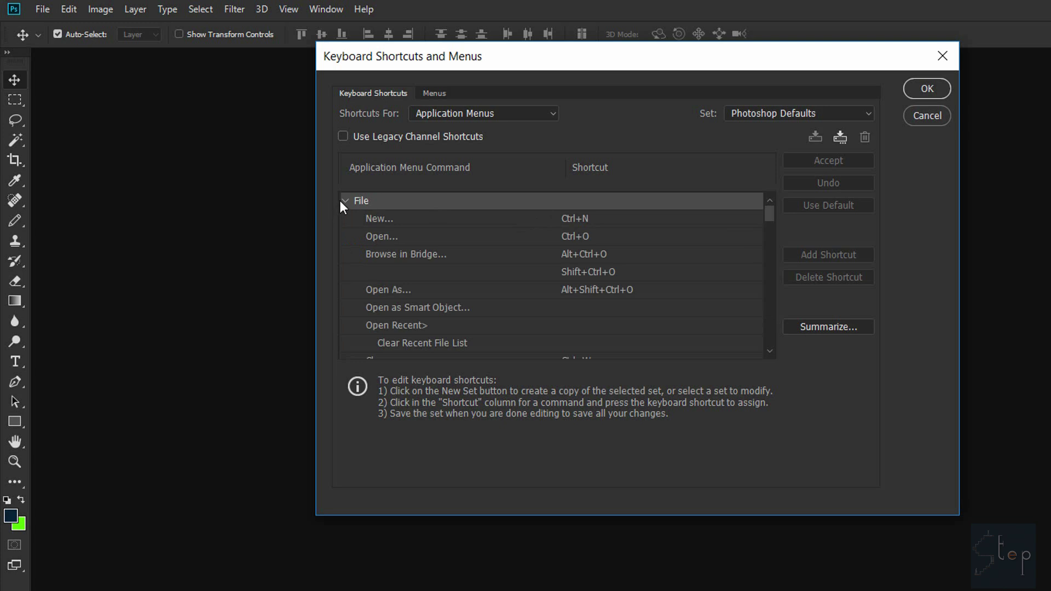
click(339, 200)
click(428, 92)
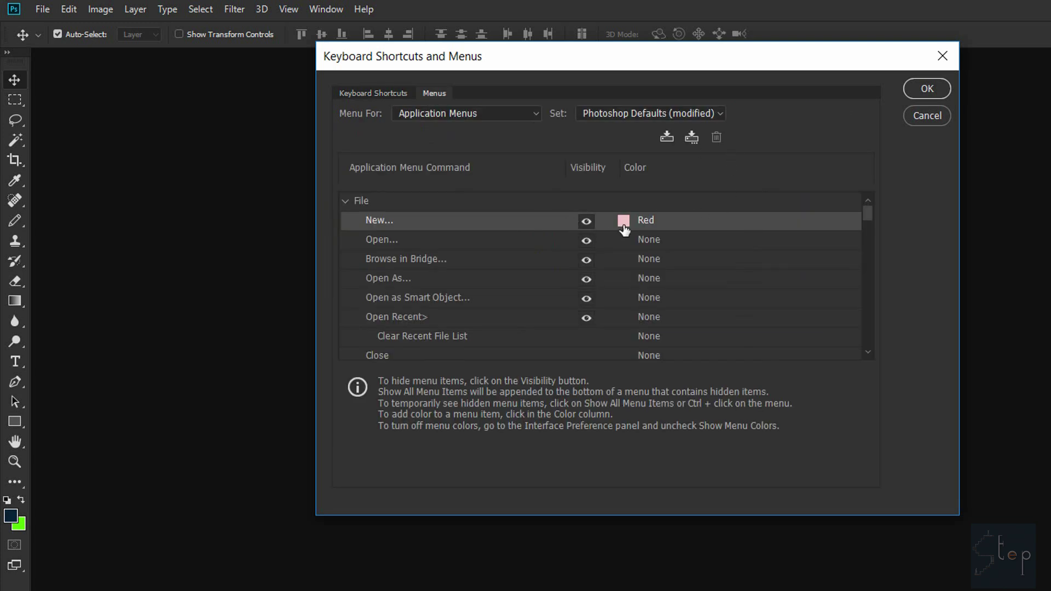
click(630, 222)
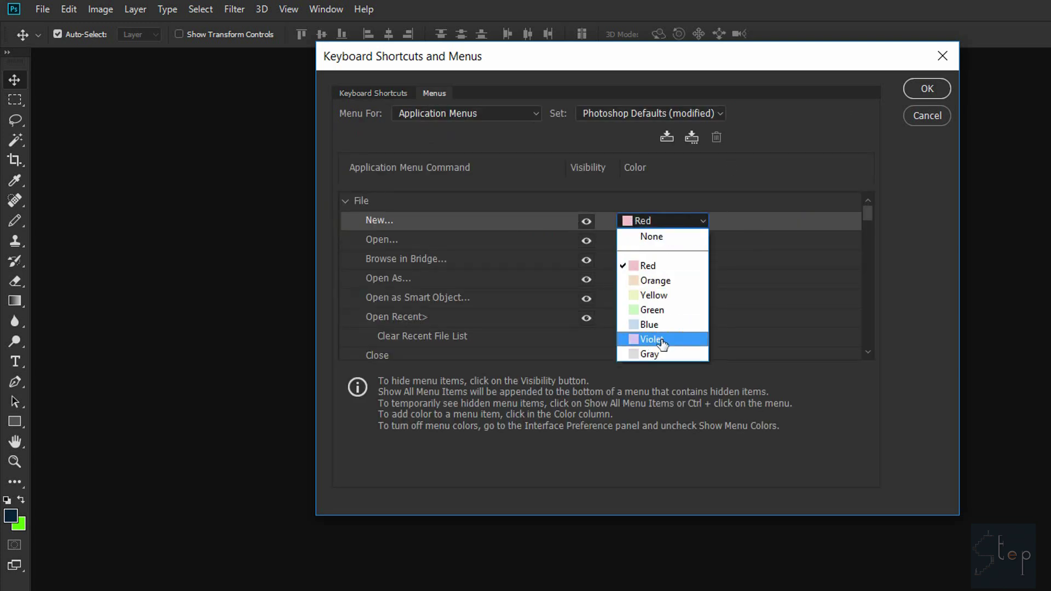
click(665, 311)
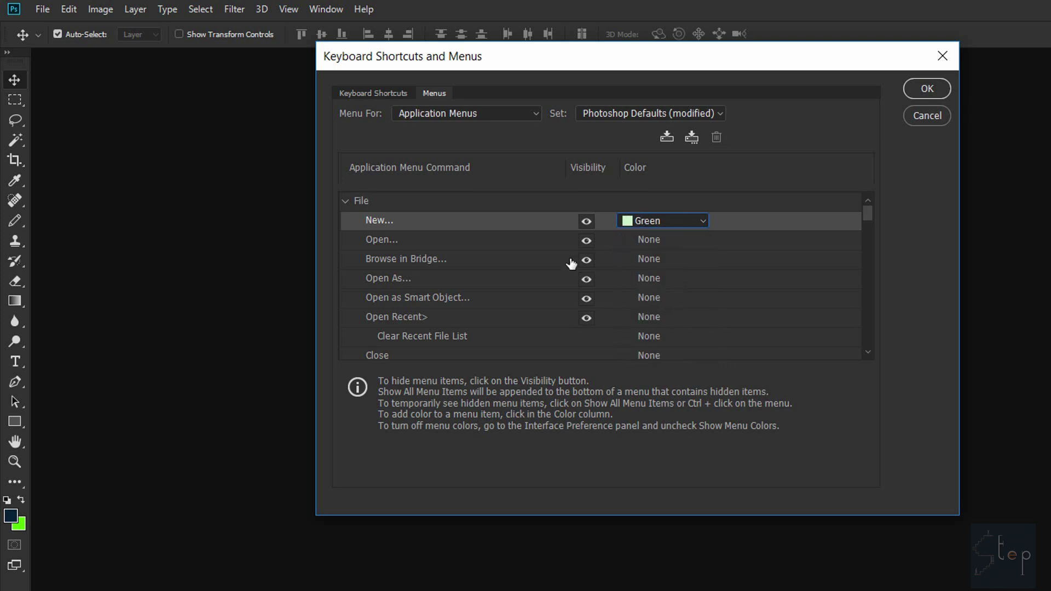
Step: Assign a color to the Save command of the File menu and collapse the File group
scroll(446, 321, down, 5)
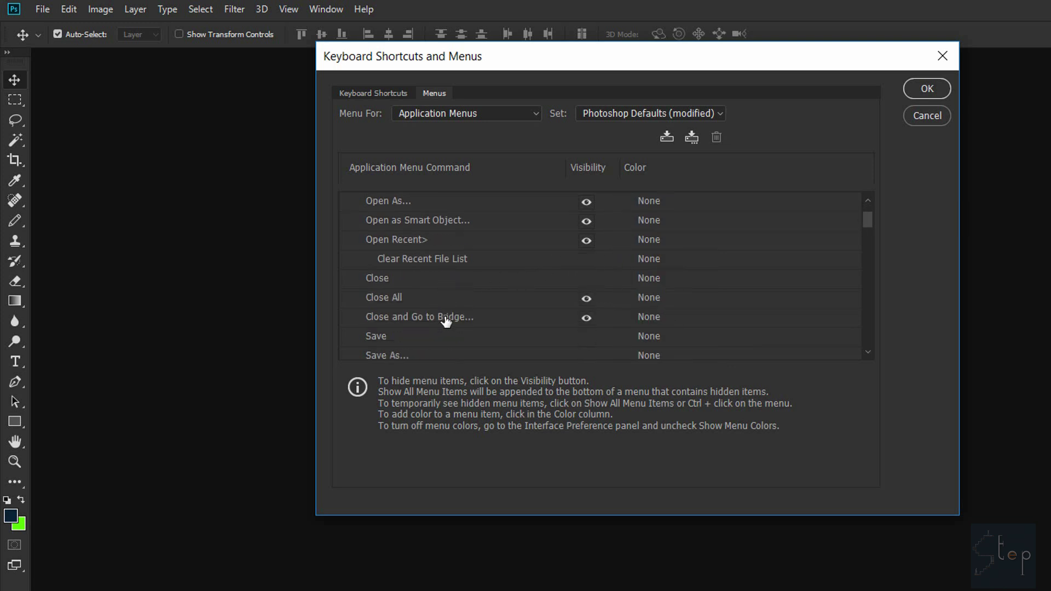
click(665, 322)
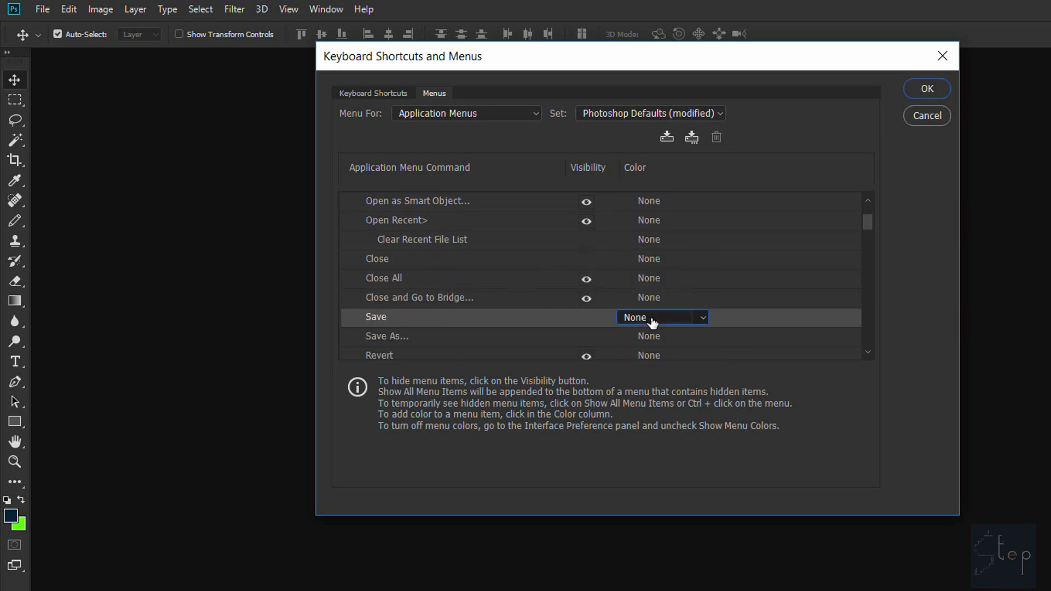
click(664, 363)
scroll(479, 261, up, 5)
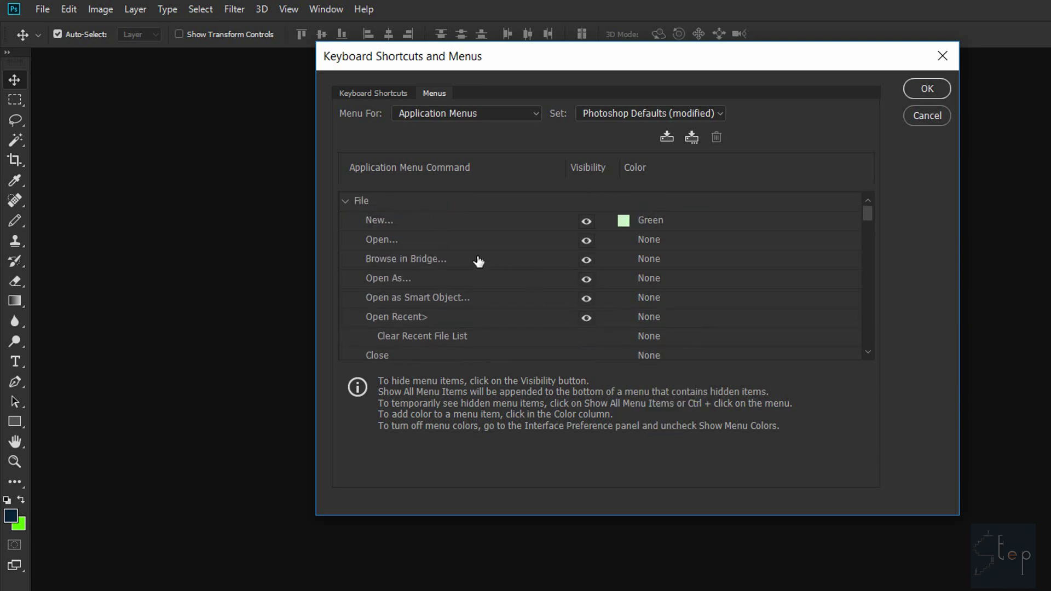
click(351, 208)
click(347, 205)
Step: Expand the Edit group and set the color of the Cut command to Orange
scroll(356, 219, down, 1)
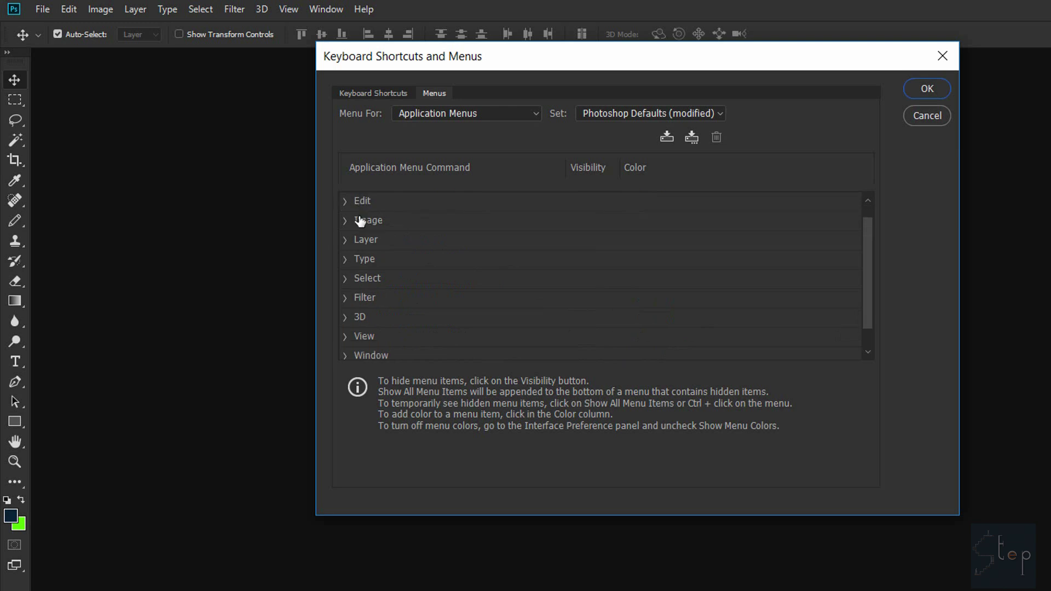
scroll(354, 224, up, 1)
click(347, 221)
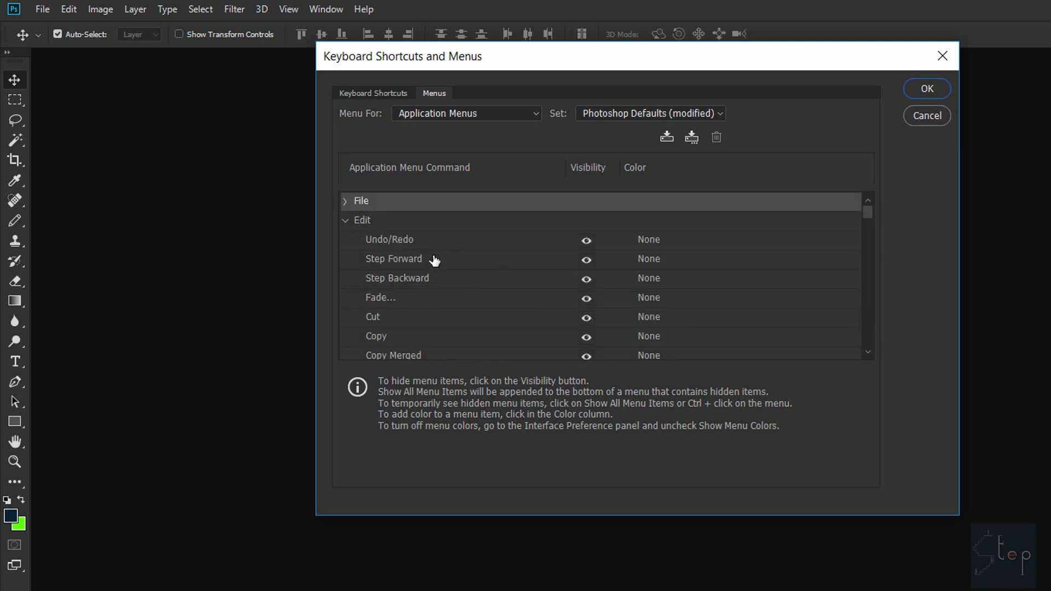
click(646, 322)
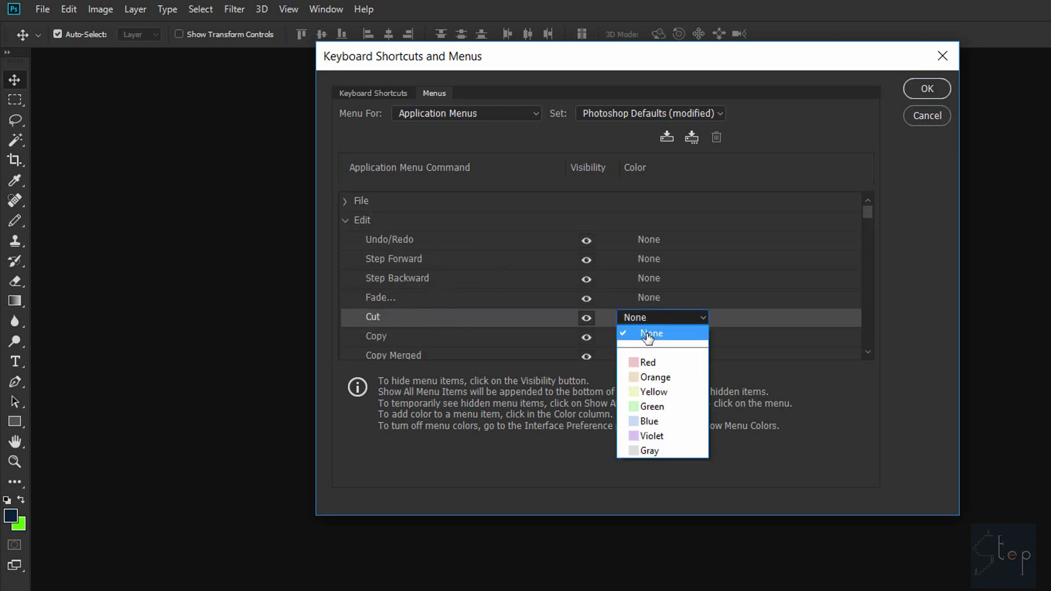
click(669, 379)
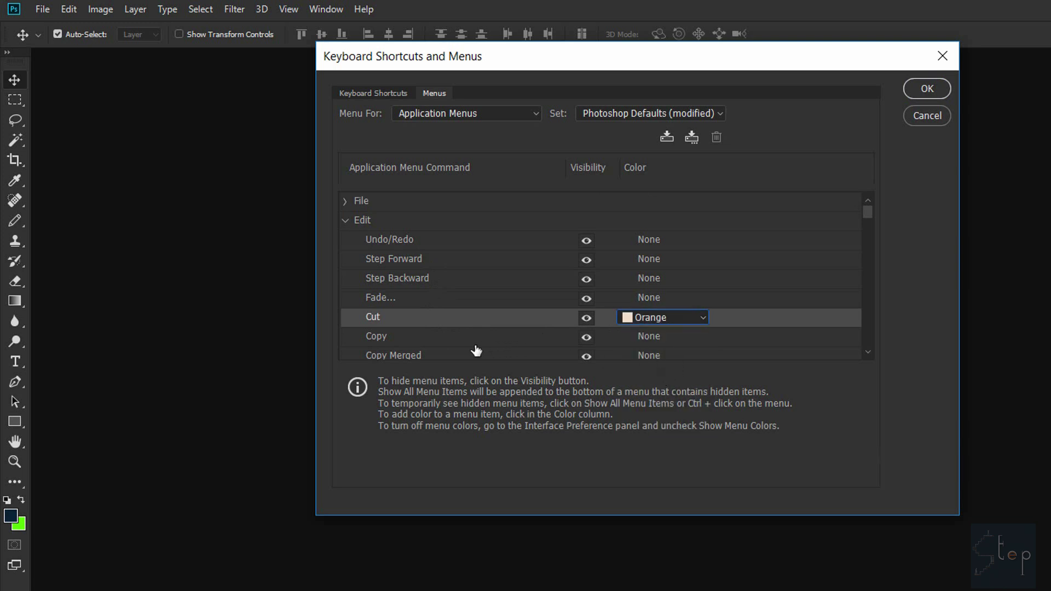
Step: Set the color of the Edit menu's Paste command to Green and collapse the Edit group
scroll(446, 350, down, 1)
scroll(452, 351, down, 1)
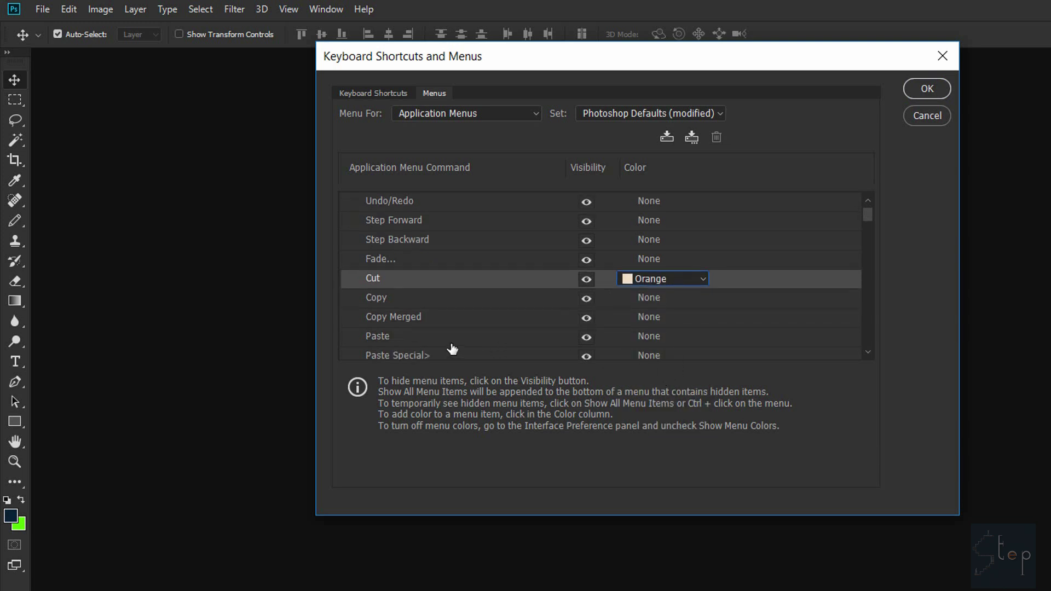
click(651, 339)
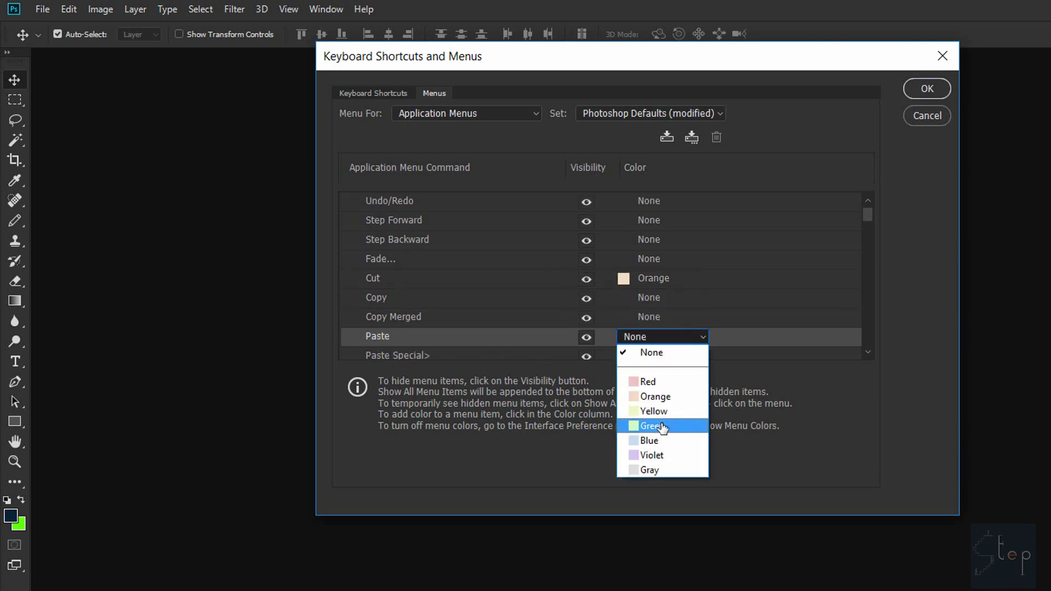
click(664, 430)
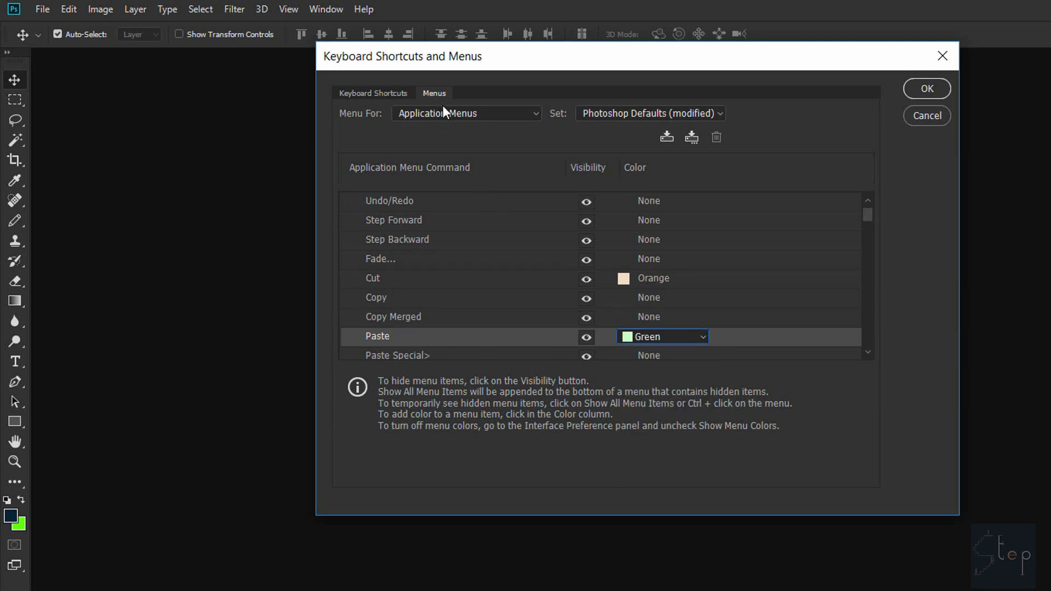
scroll(377, 234, up, 2)
click(347, 221)
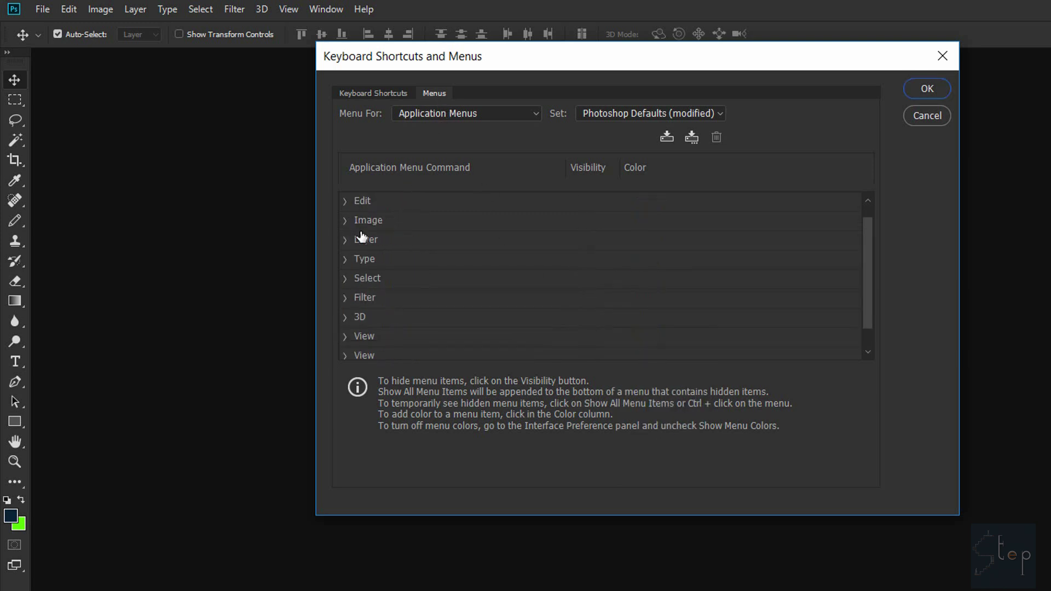
Step: Expand the Layer group, set the color of its New command to Violet, and collapse the group
click(345, 242)
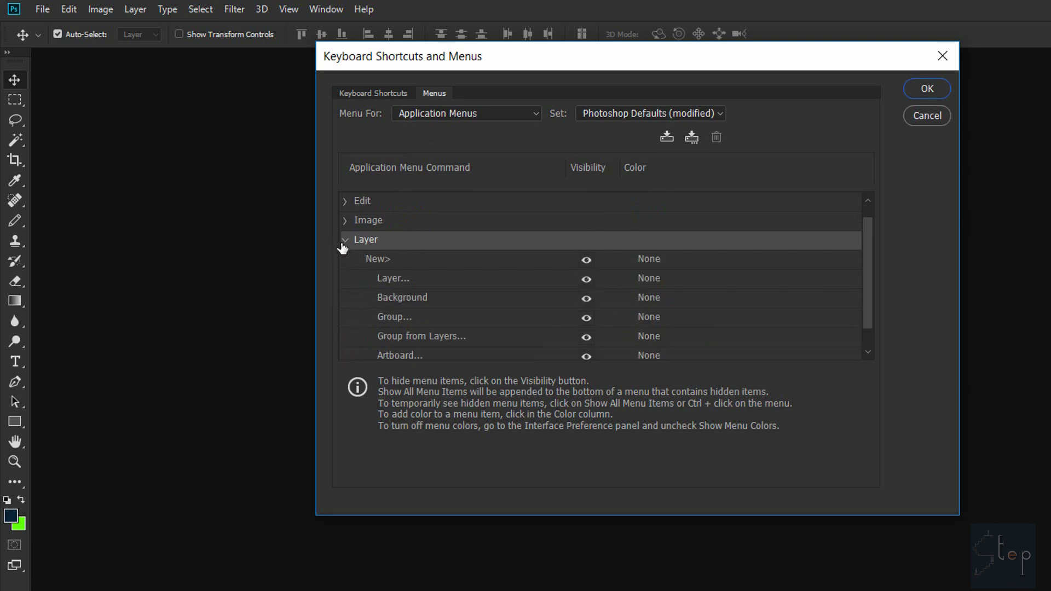
click(643, 265)
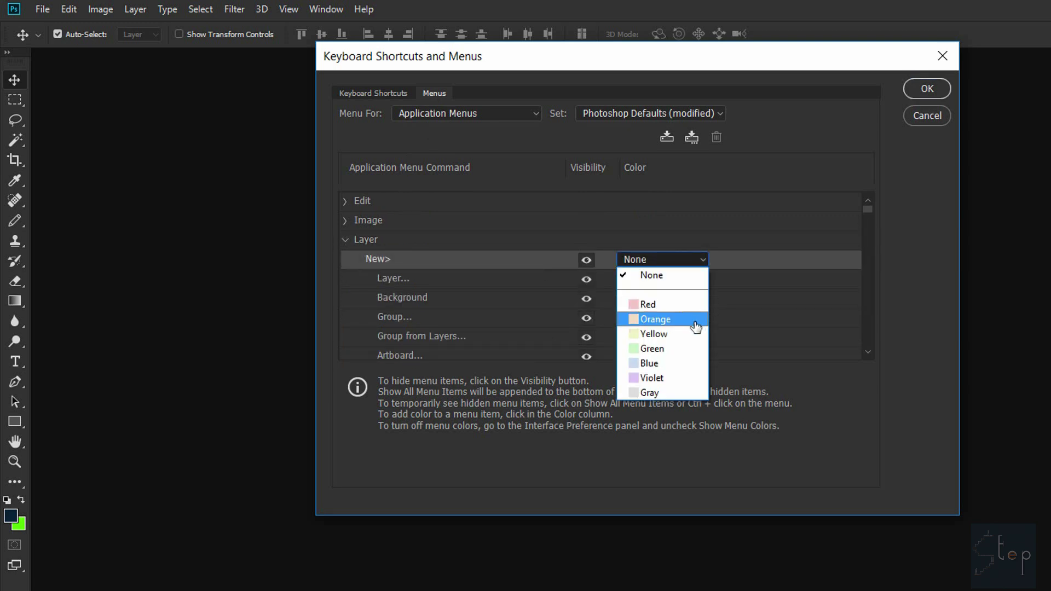
click(666, 377)
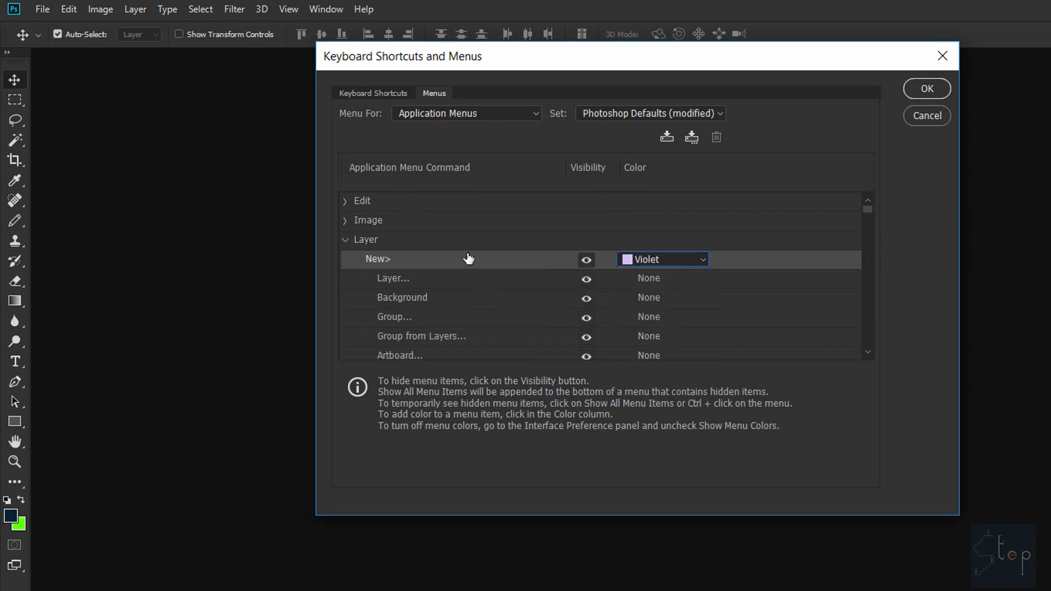
click(345, 240)
Step: Expand the Filter group, set the color of the Liquify command to Gray, and apply the menu customization
scroll(358, 260, down, 1)
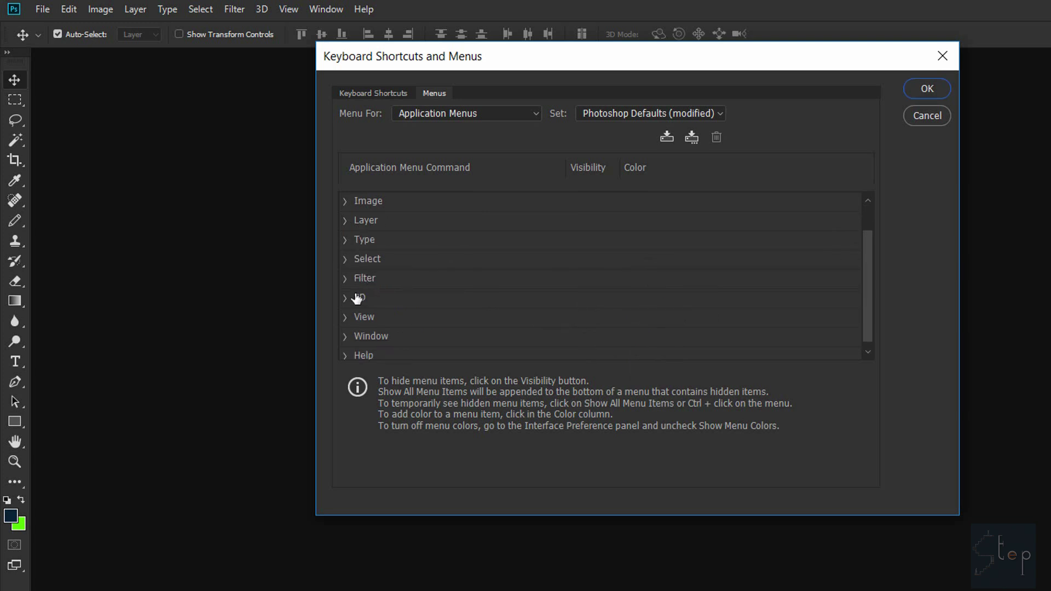
click(345, 278)
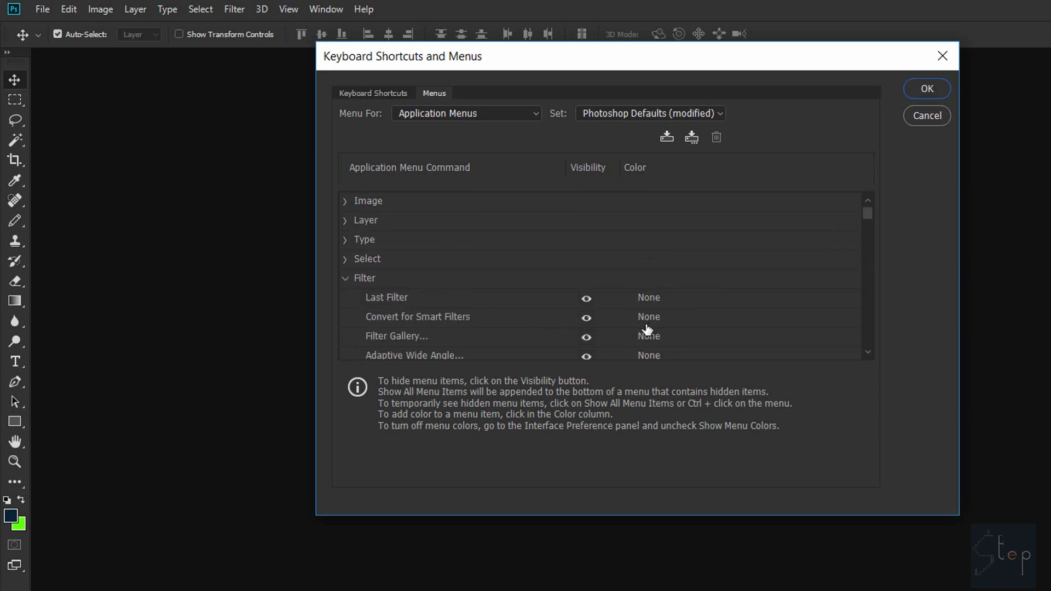
scroll(510, 332, down, 3)
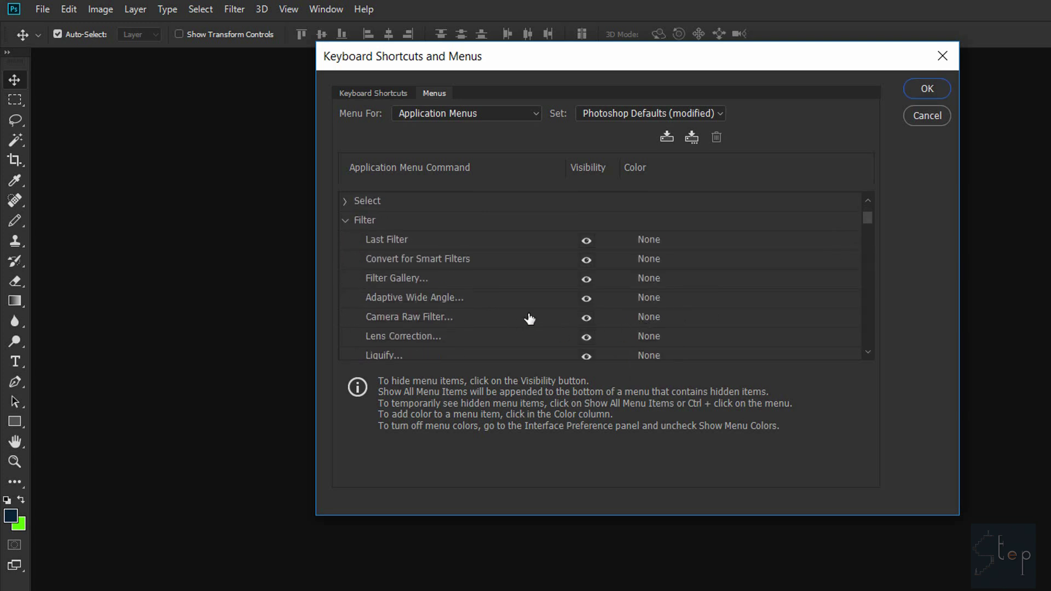
scroll(526, 323, down, 1)
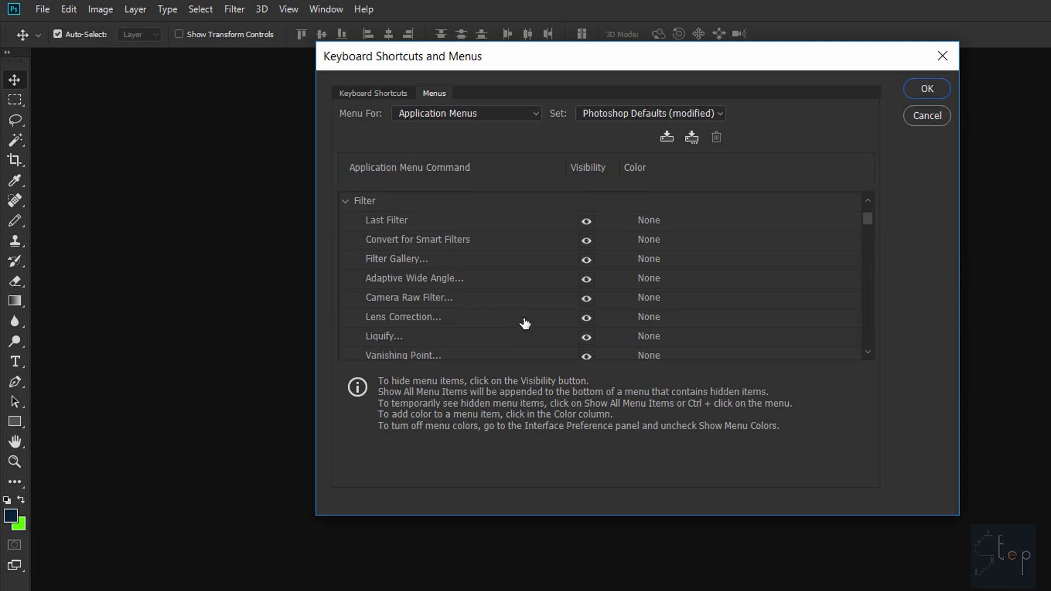
click(648, 341)
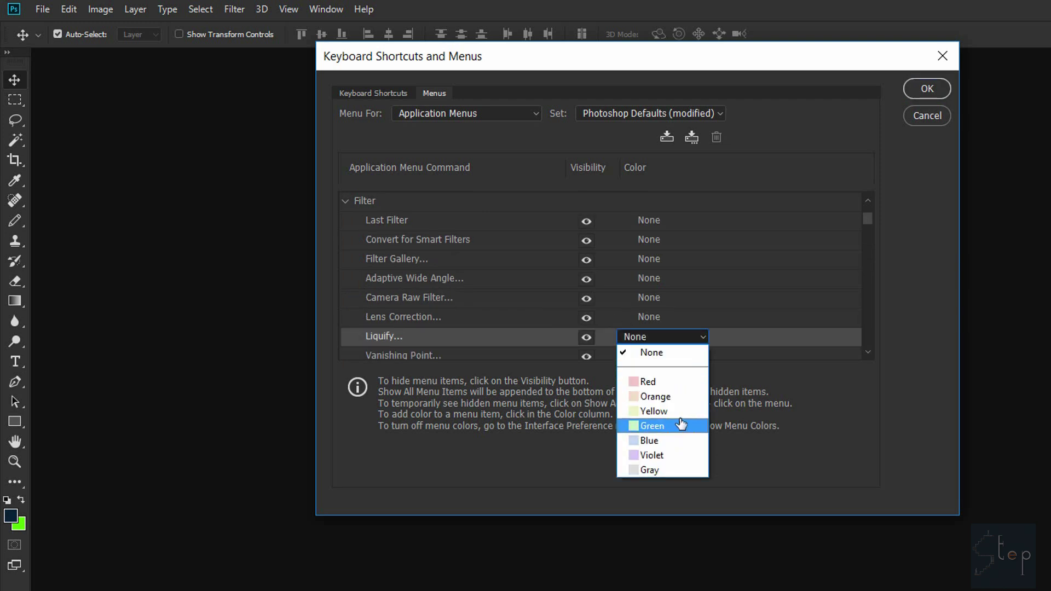
click(665, 469)
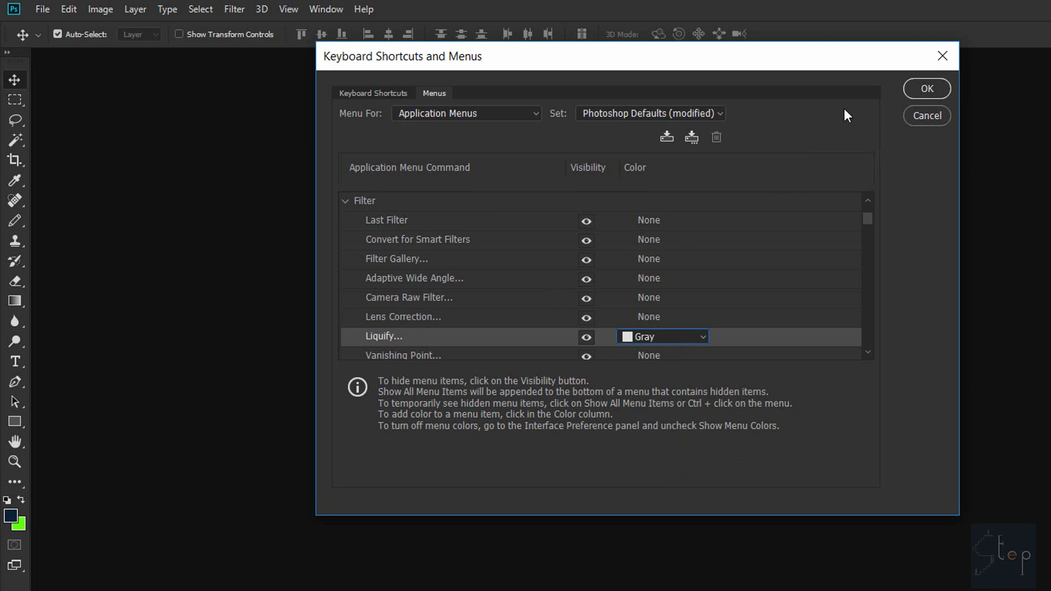
click(913, 90)
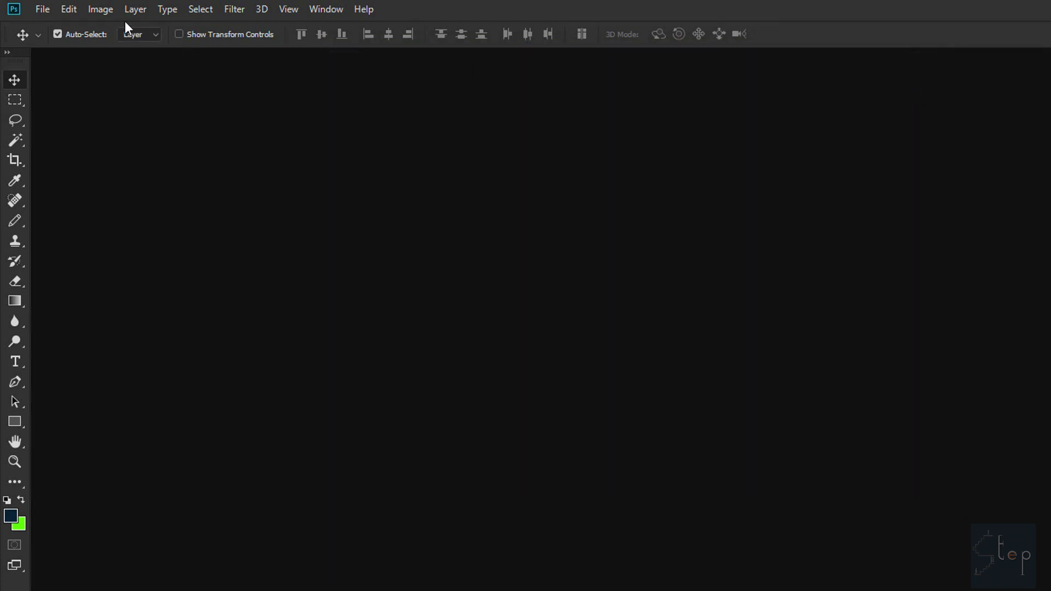
Step: Check the highlight colors of the customized commands in the File, Edit, Layer and Filter menus
click(40, 9)
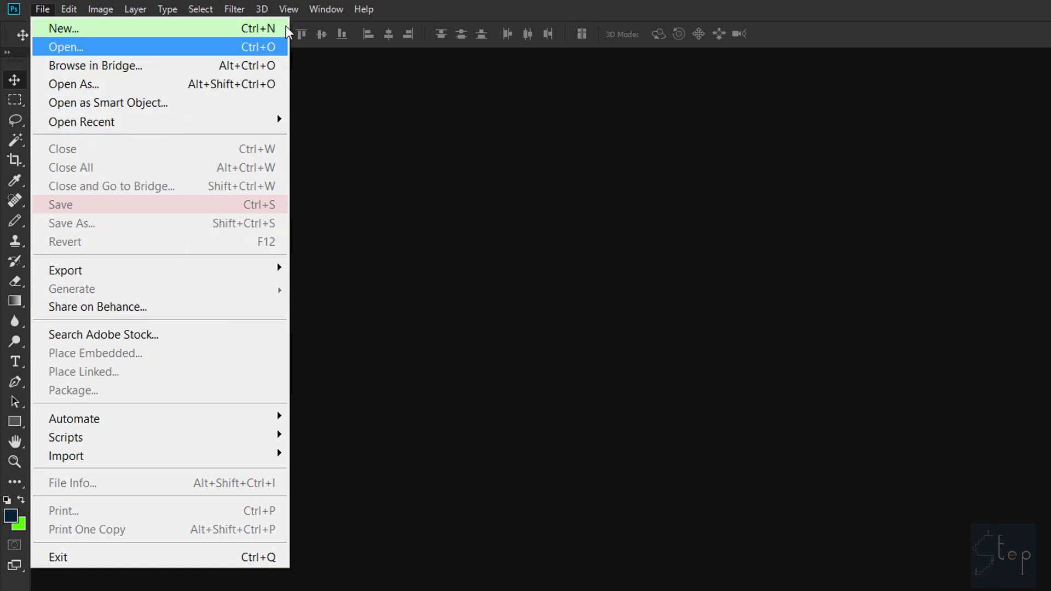
mouse_move(72, 9)
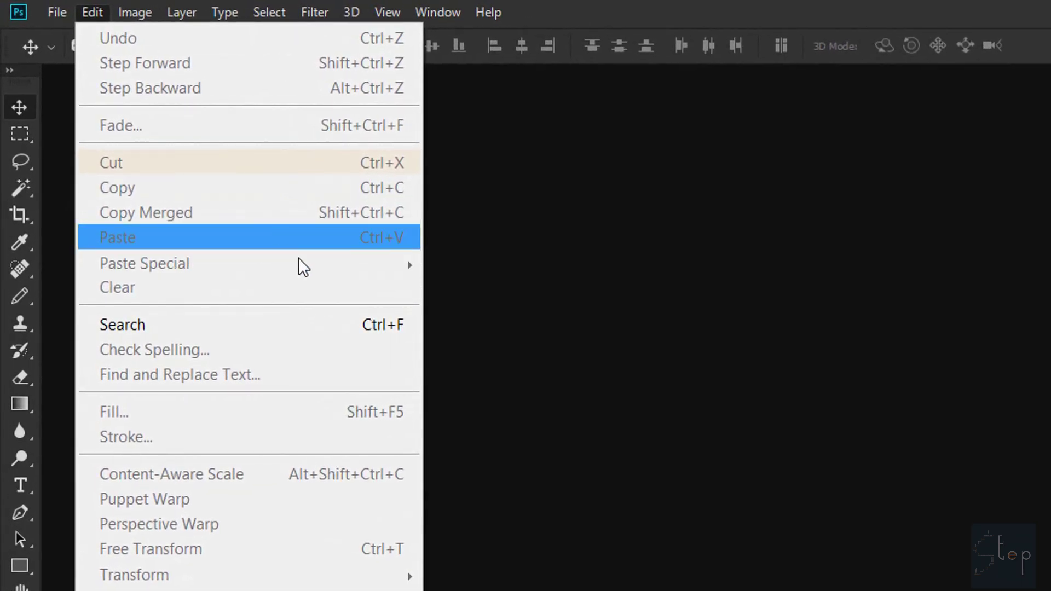
mouse_move(135, 18)
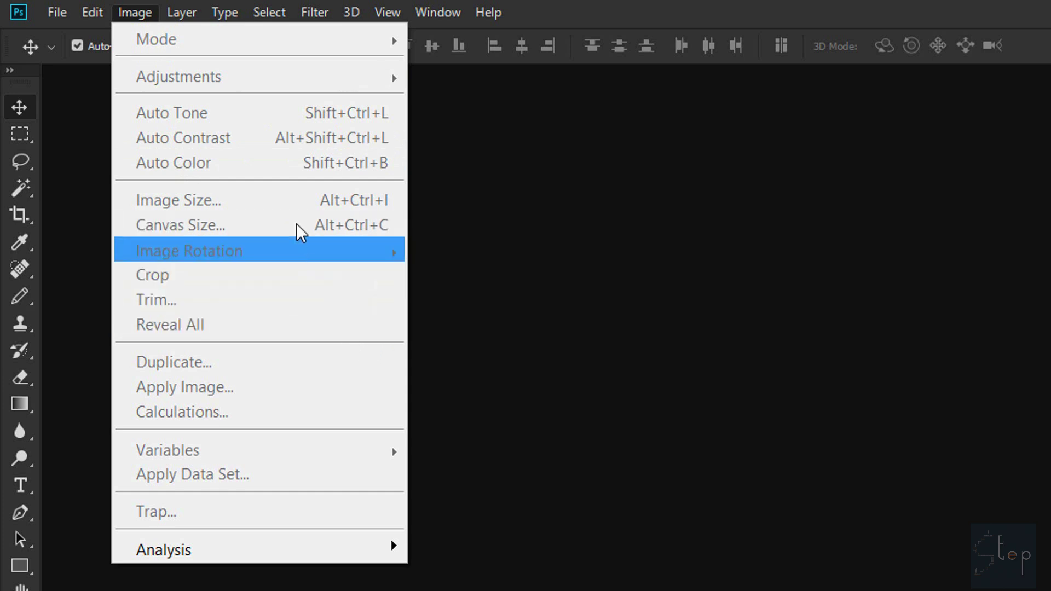
mouse_move(173, 17)
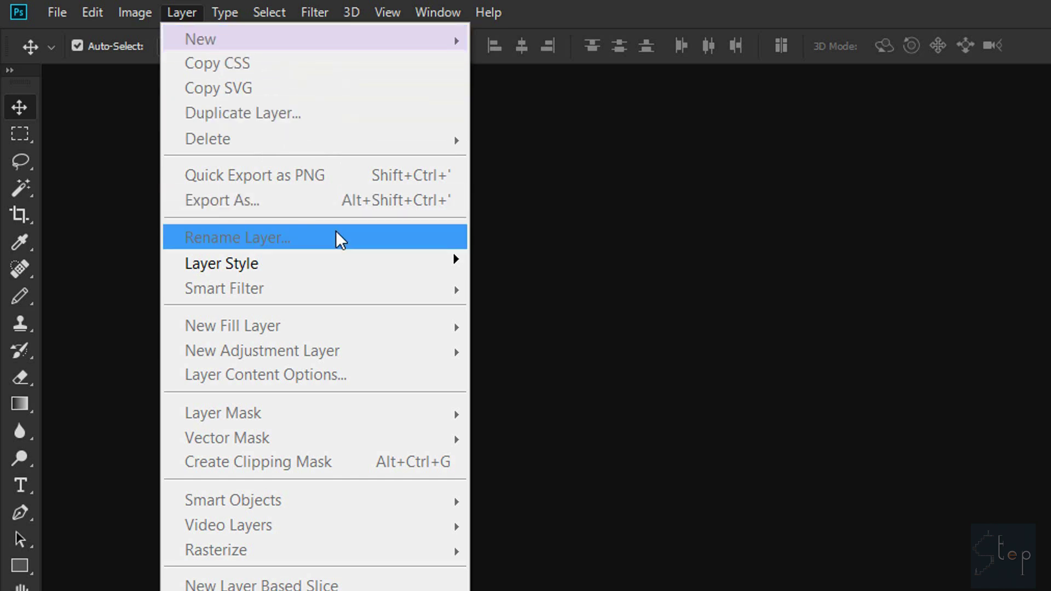
mouse_move(225, 16)
mouse_move(320, 12)
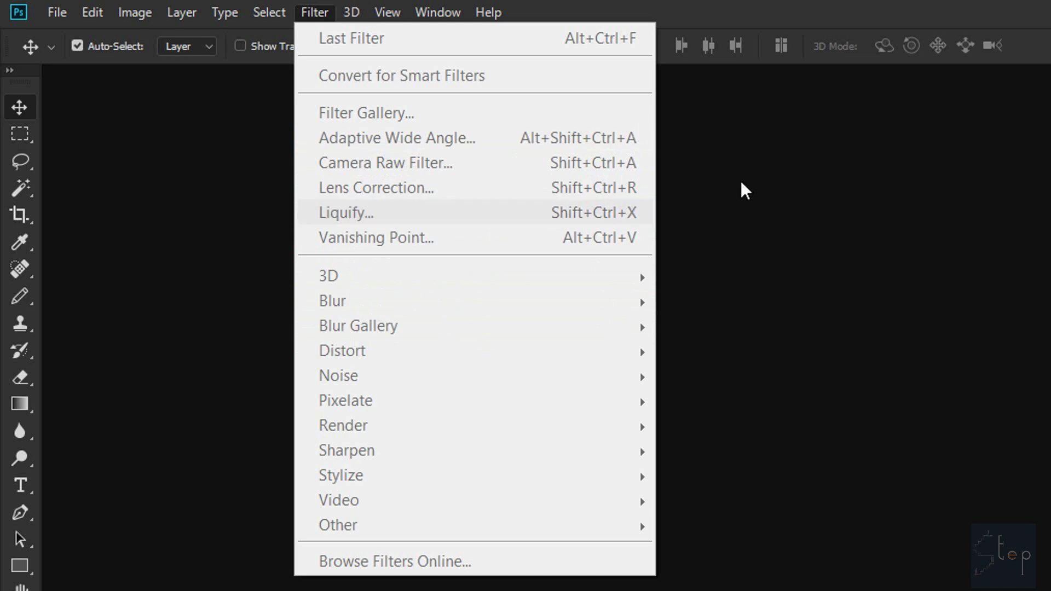
click(741, 183)
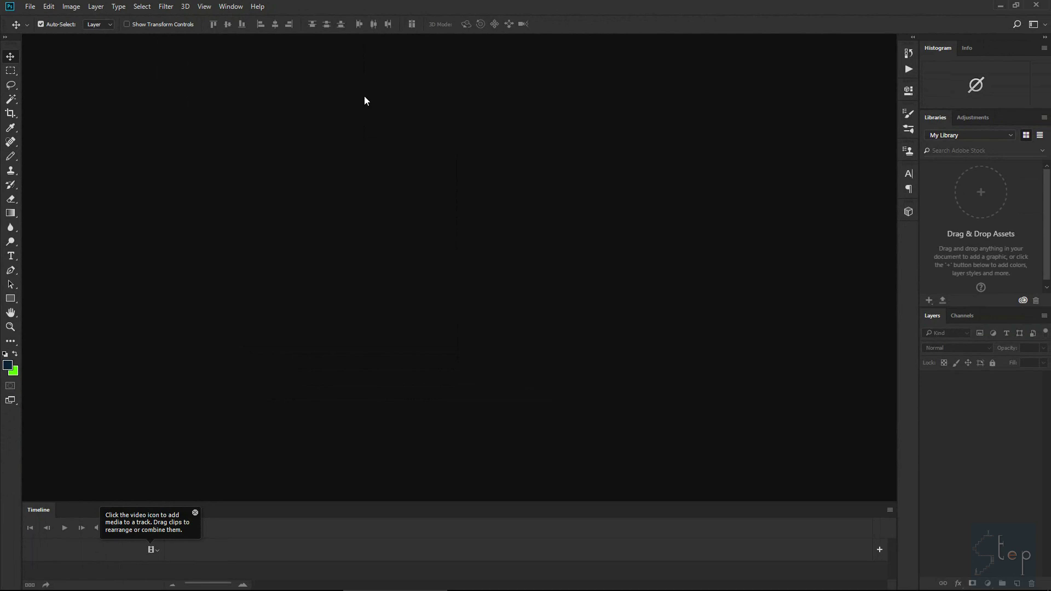